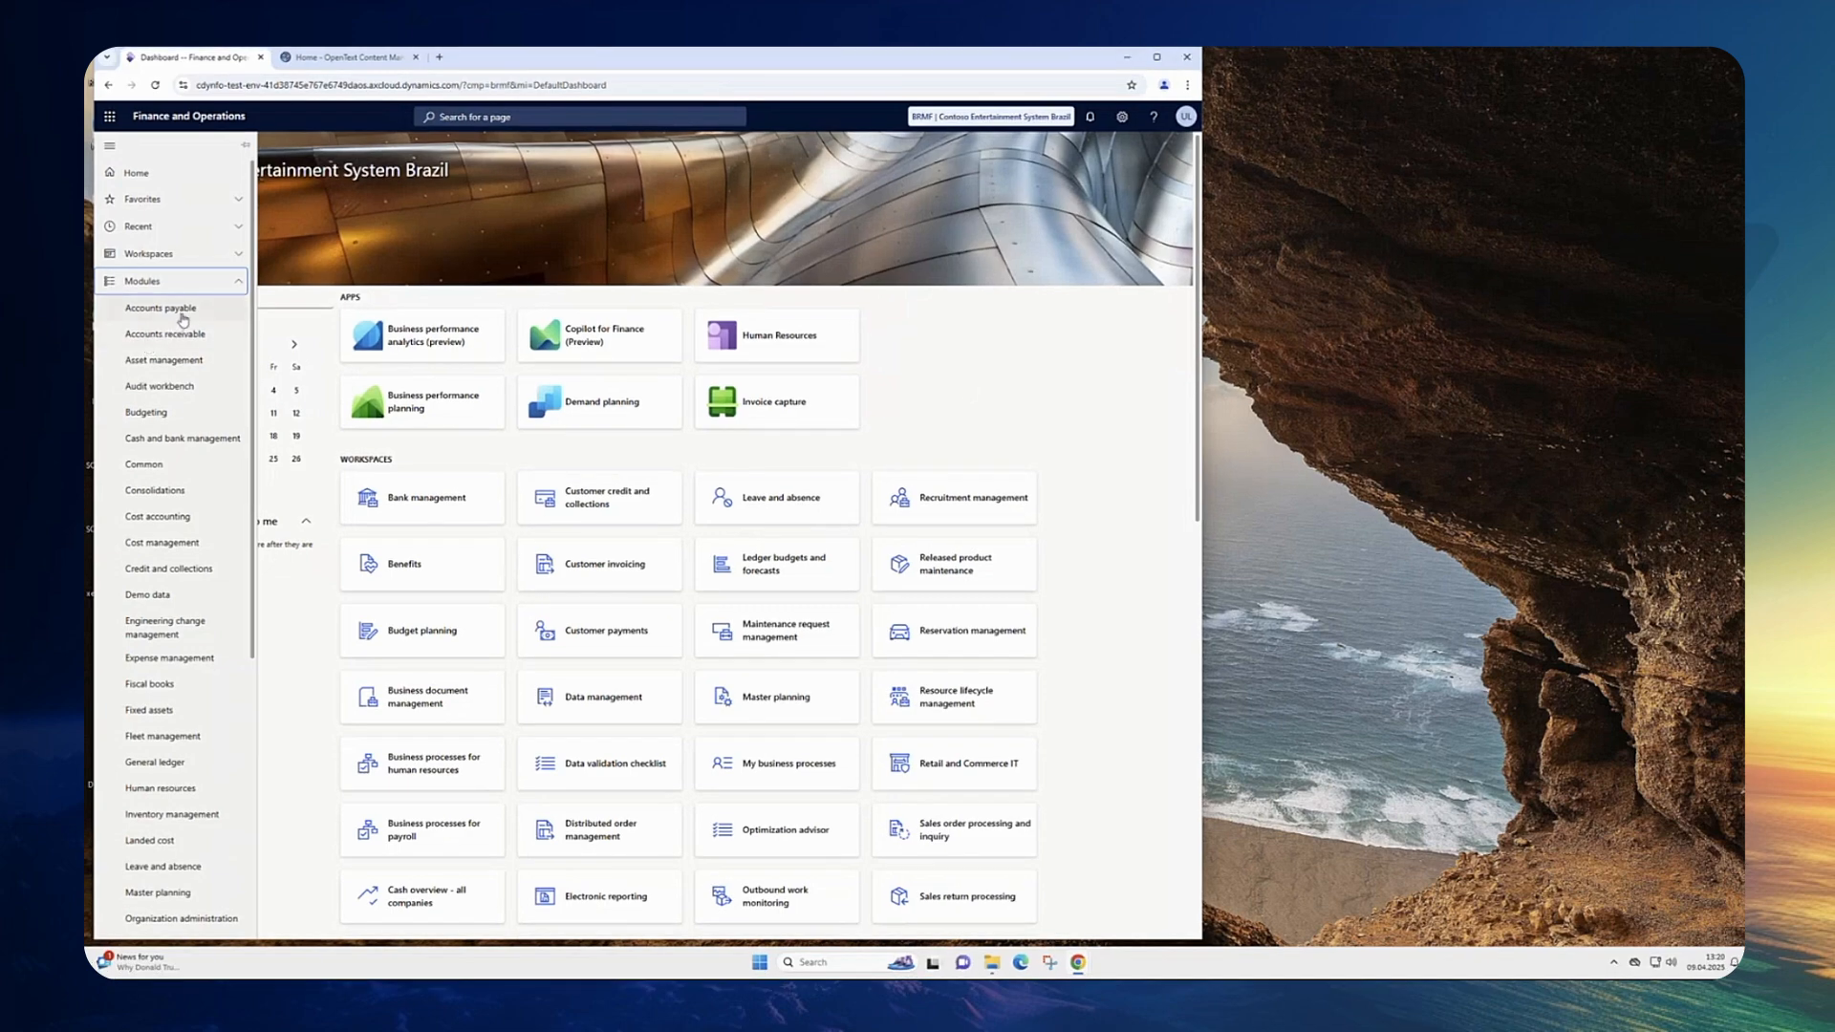
# Step: Create a new purchase order from the Accounts payable purchase orders list for the PI Equipment vendor account
pyautogui.click(182, 318)
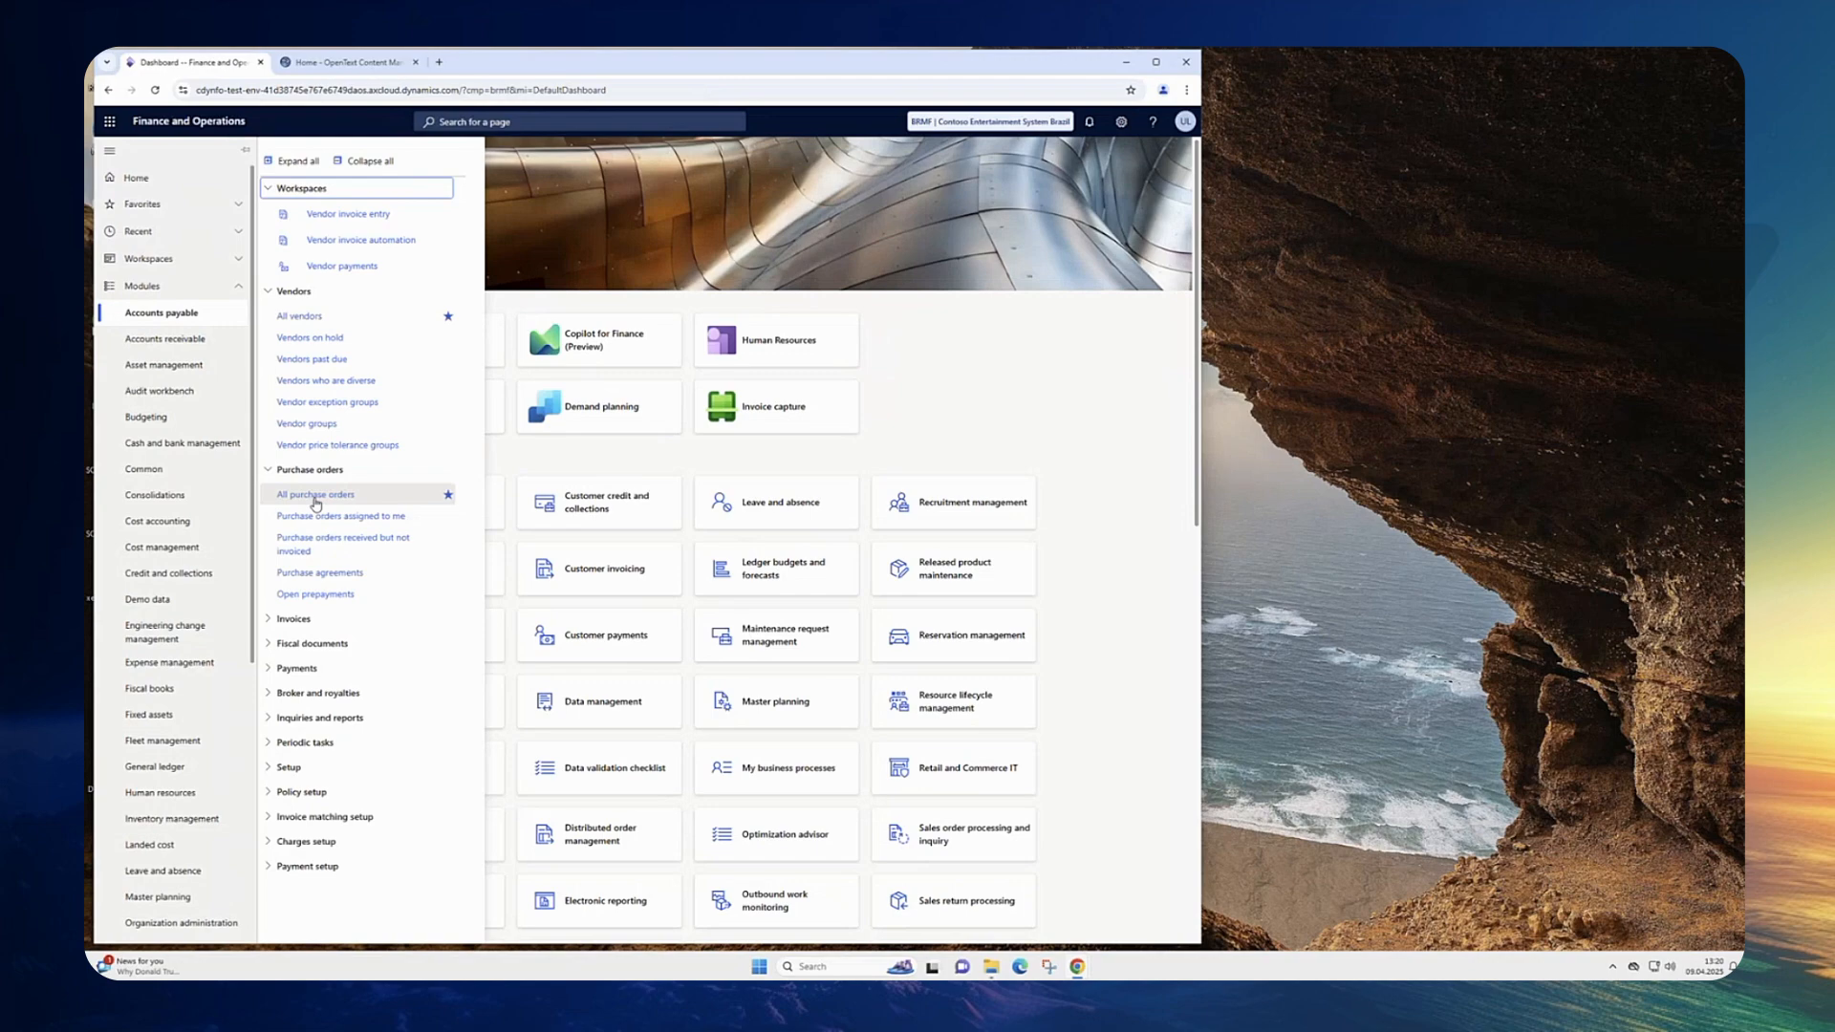
pyautogui.click(315, 496)
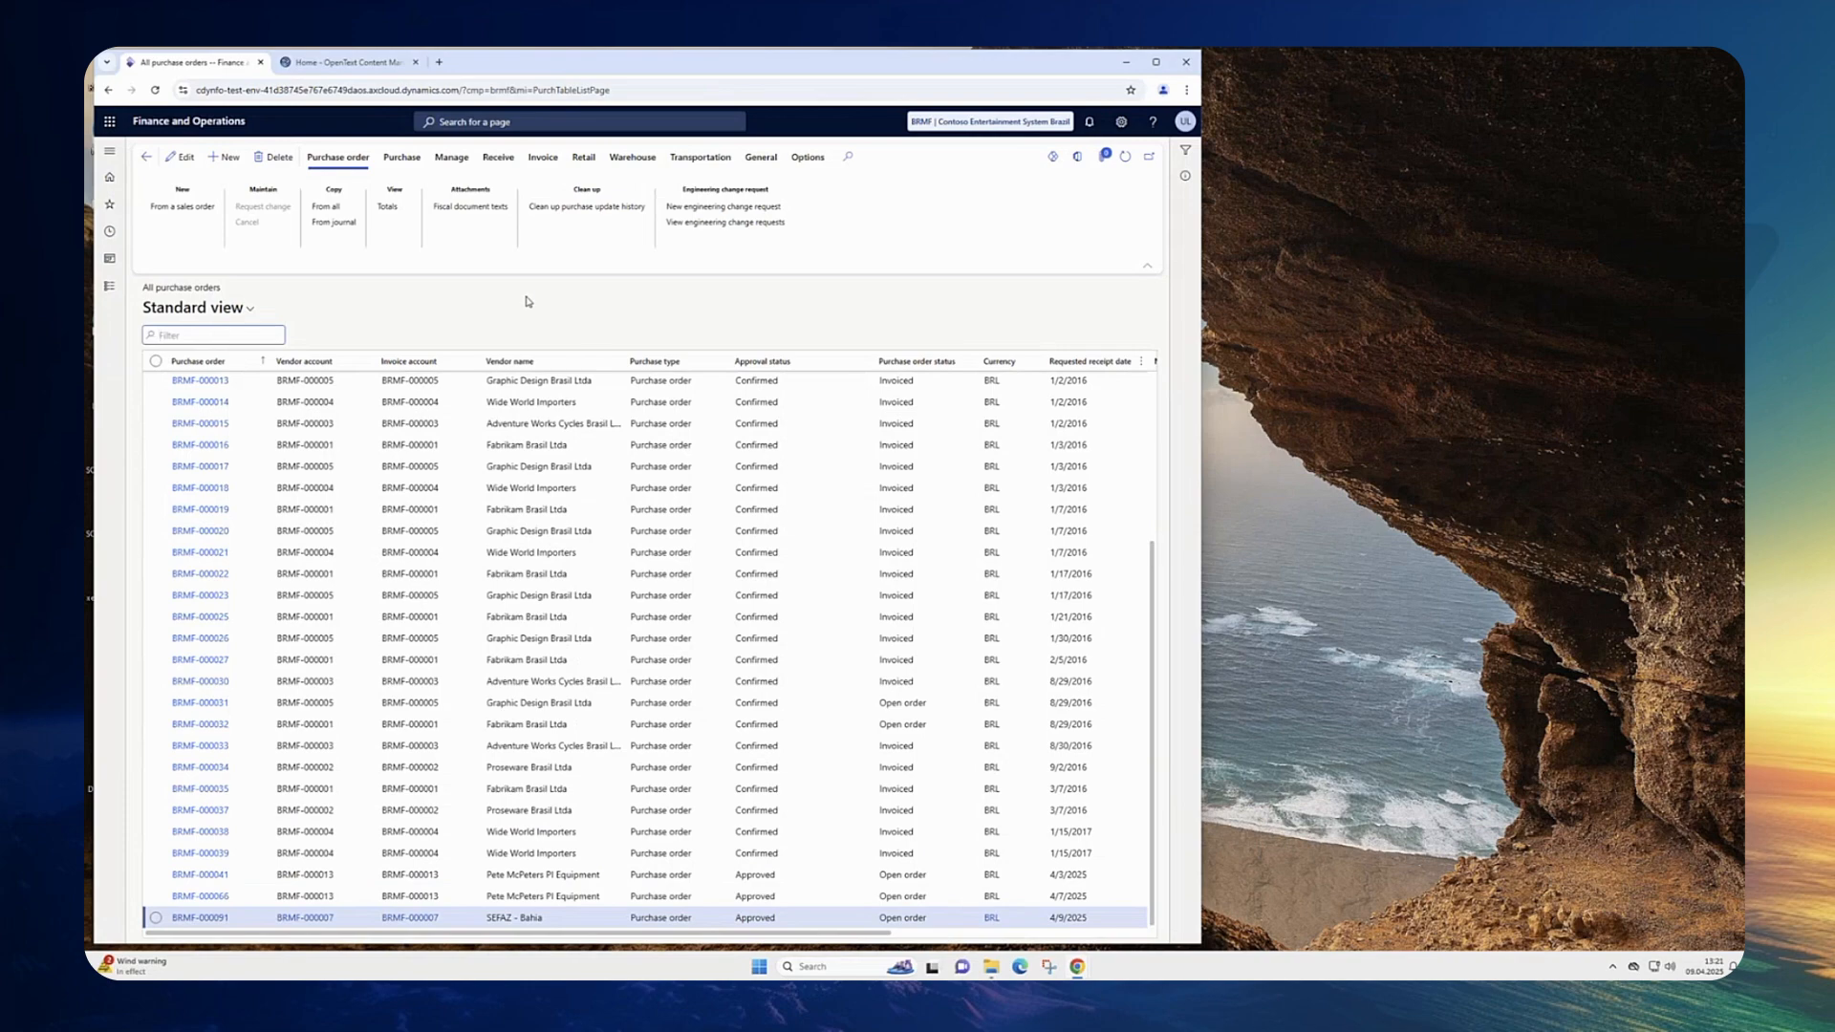
pyautogui.click(229, 159)
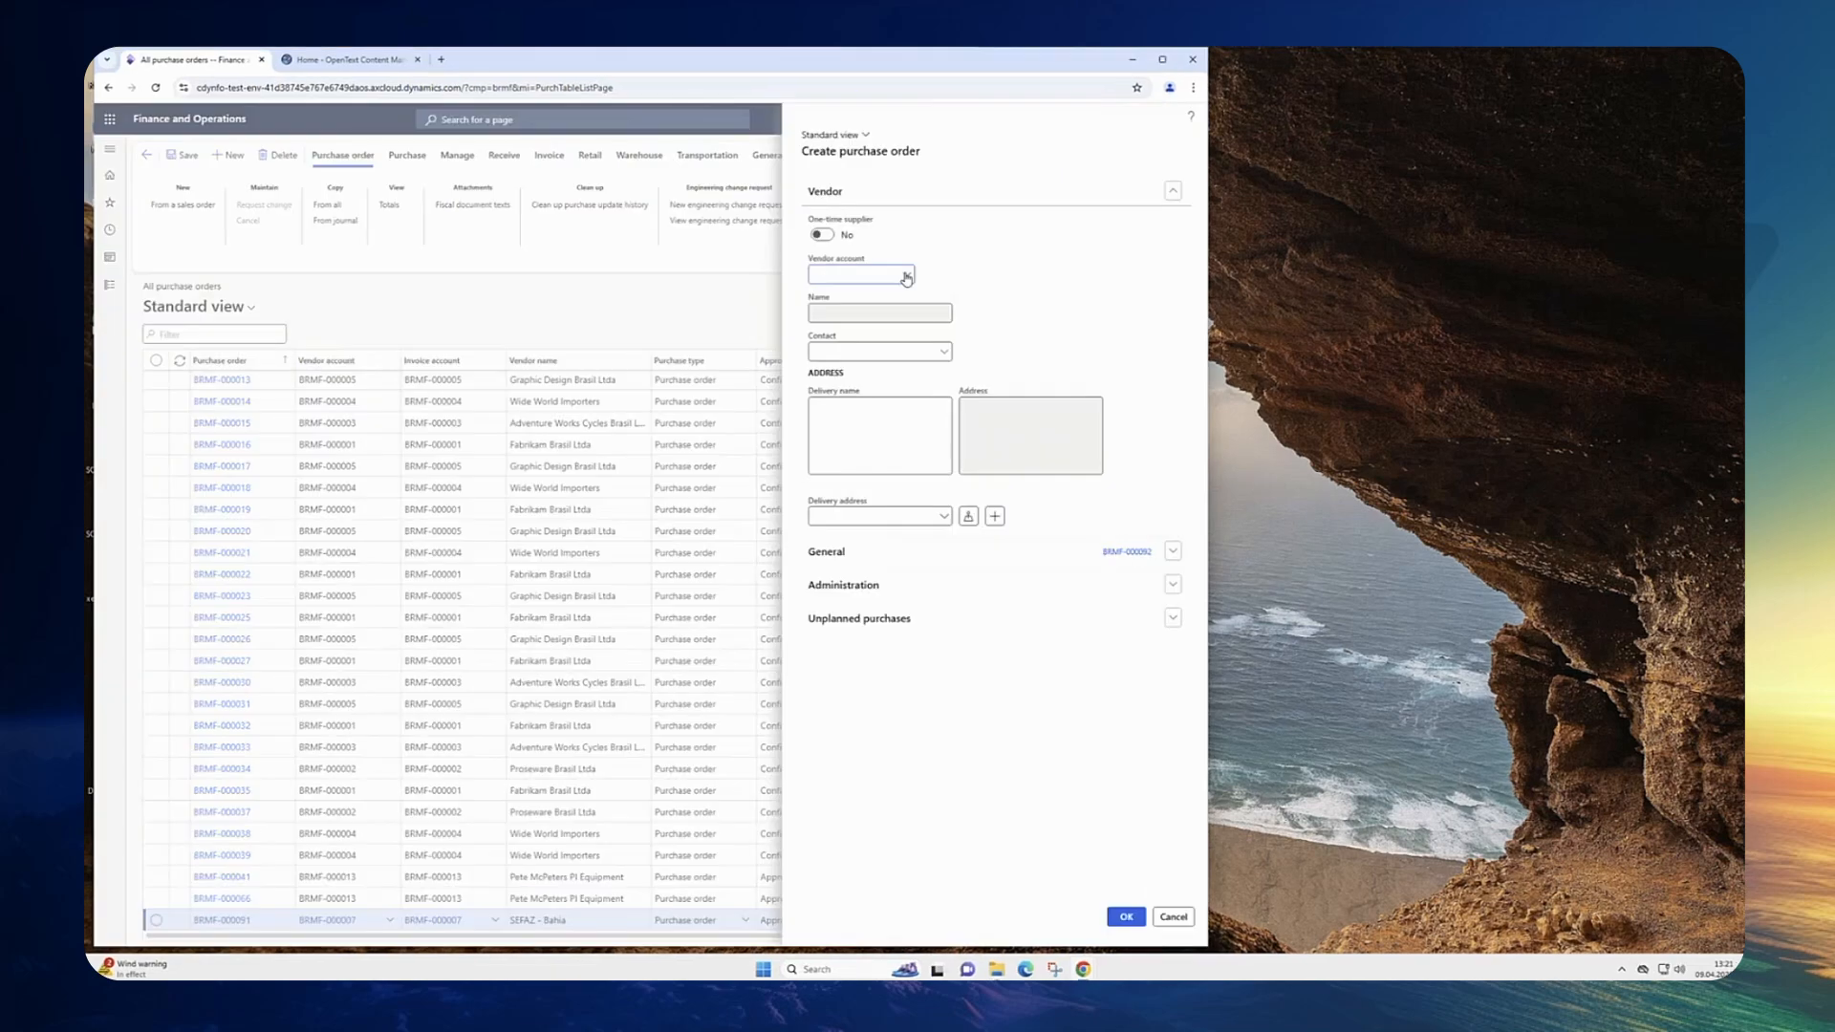
pyautogui.click(906, 275)
pyautogui.scroll(-3, 911, 332)
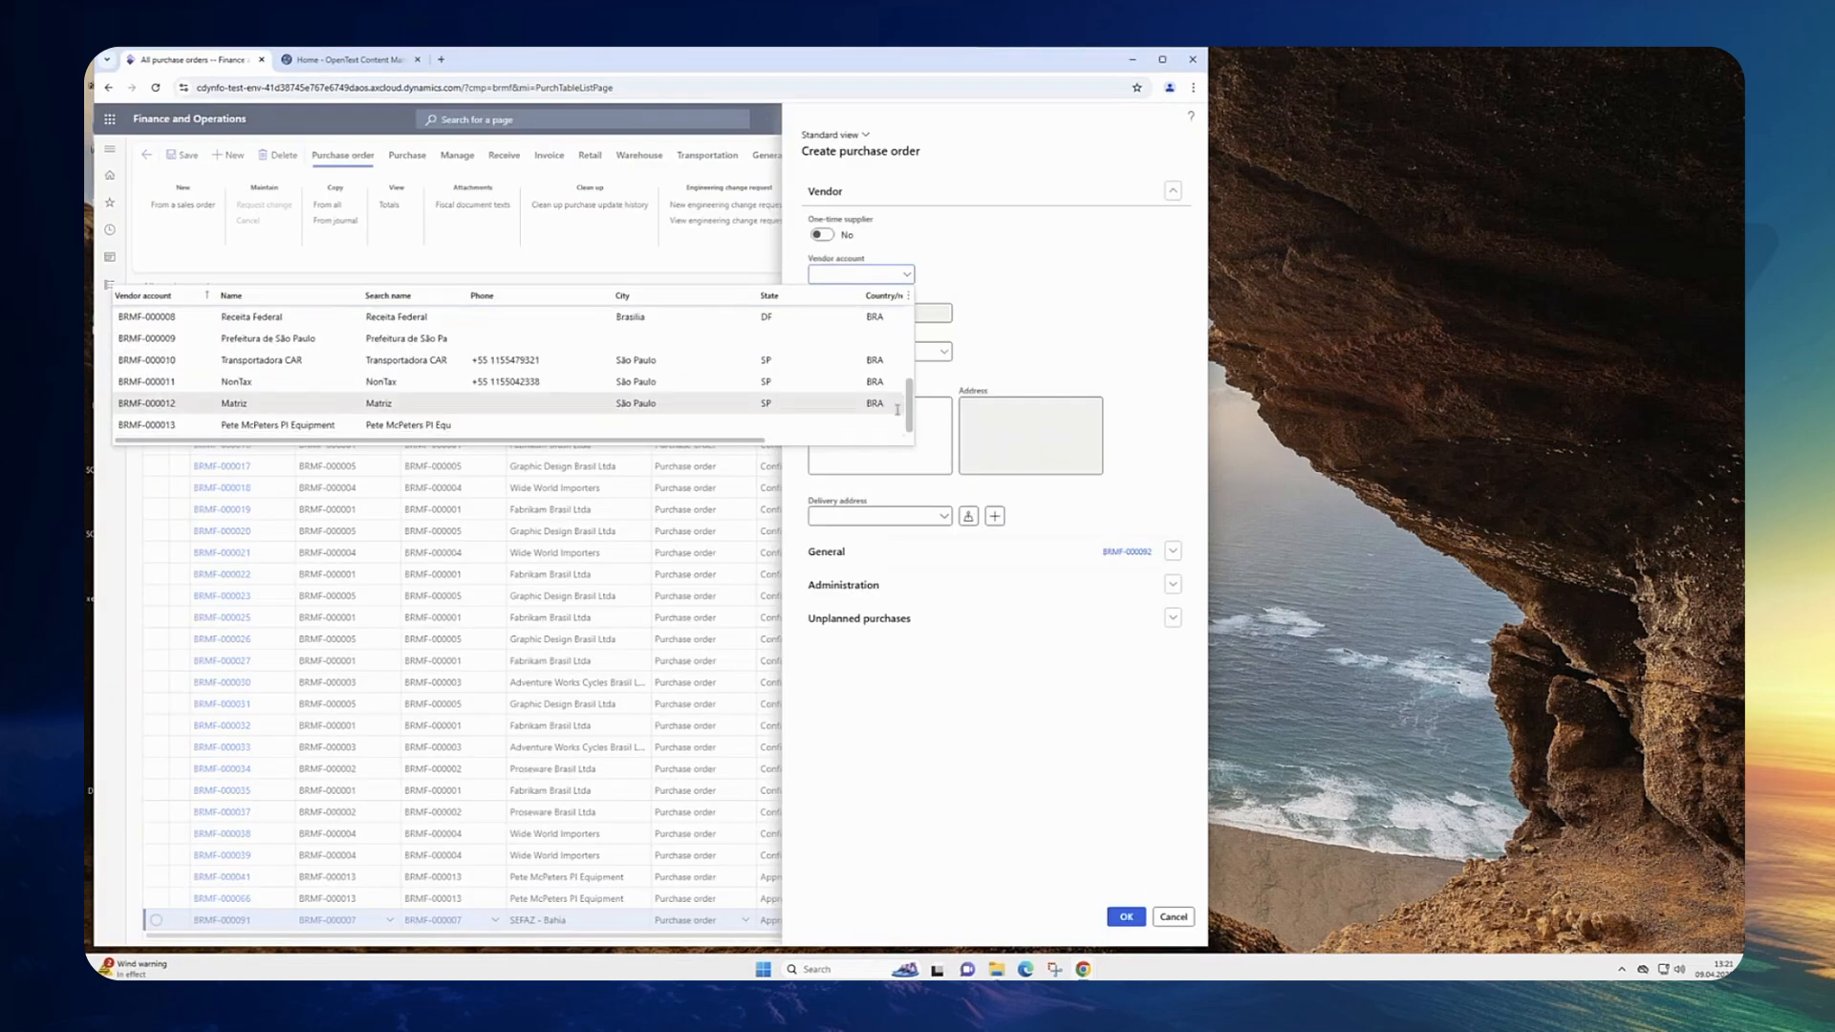
pyautogui.click(268, 424)
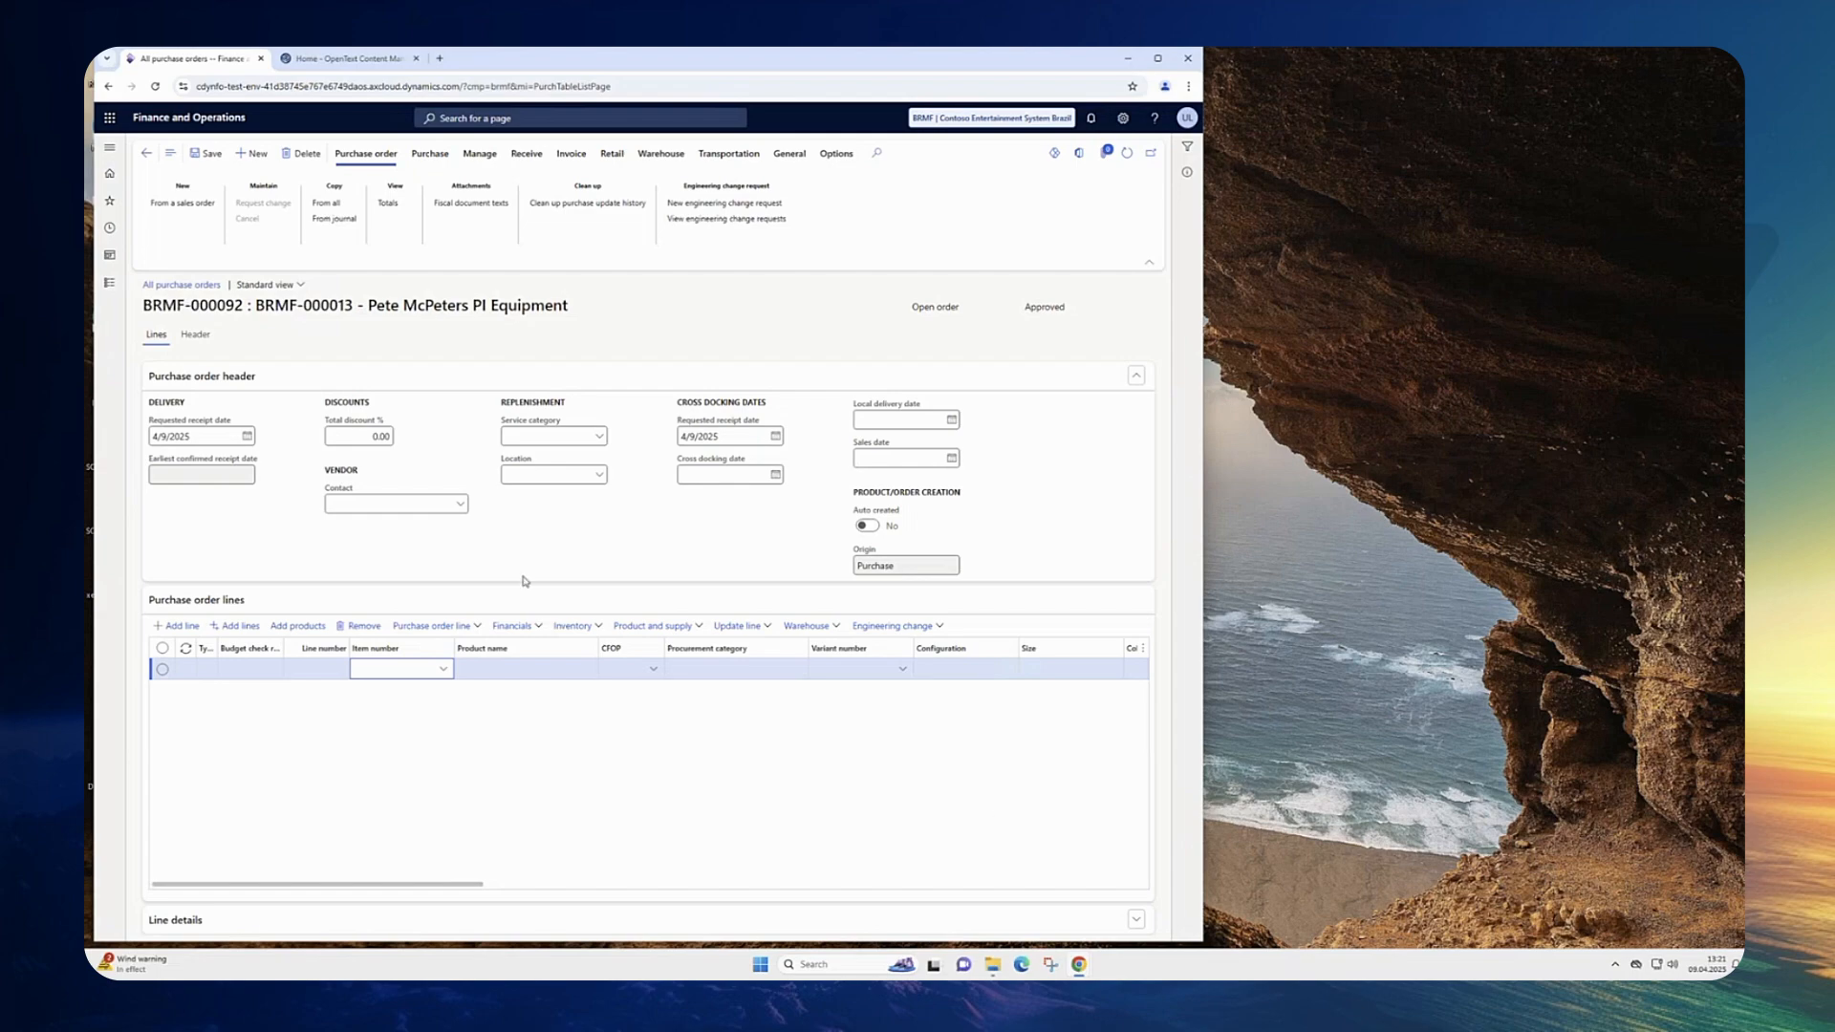
pyautogui.click(388, 353)
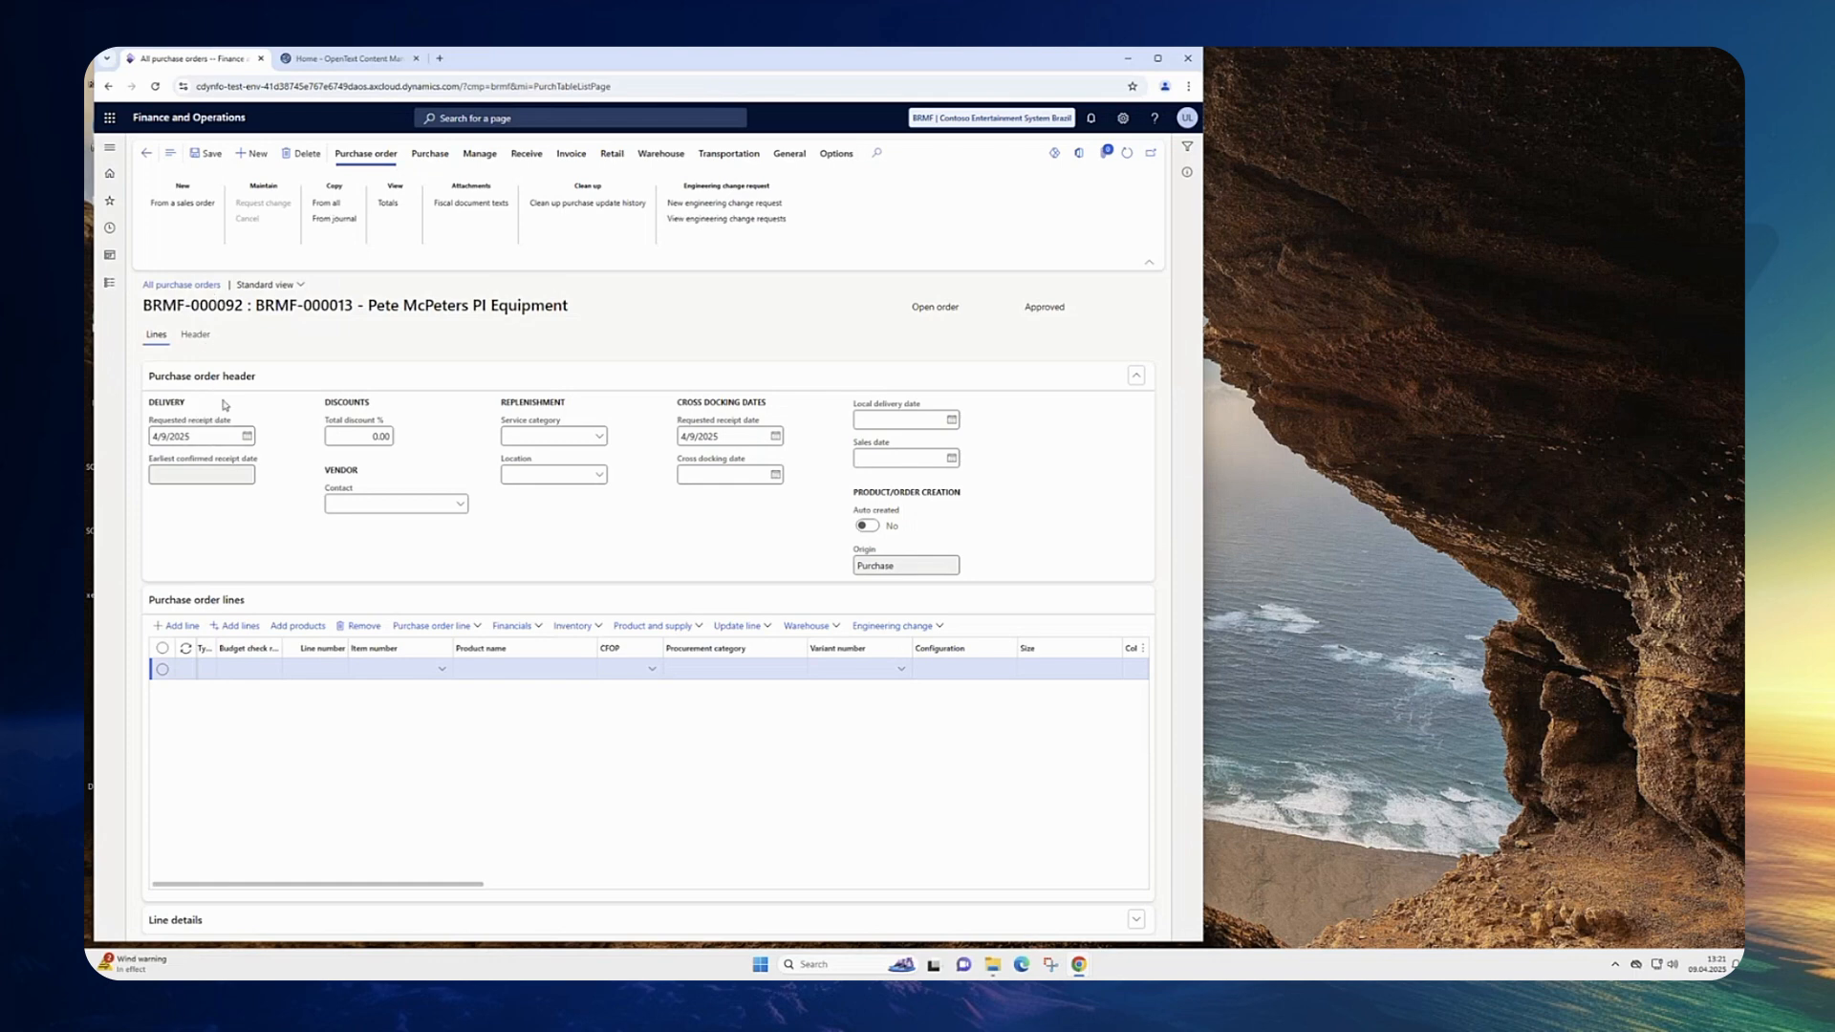
# Step: Open the purchase order's Header and examine the Business Workspace properties on its Purchase Order tab
pyautogui.click(189, 337)
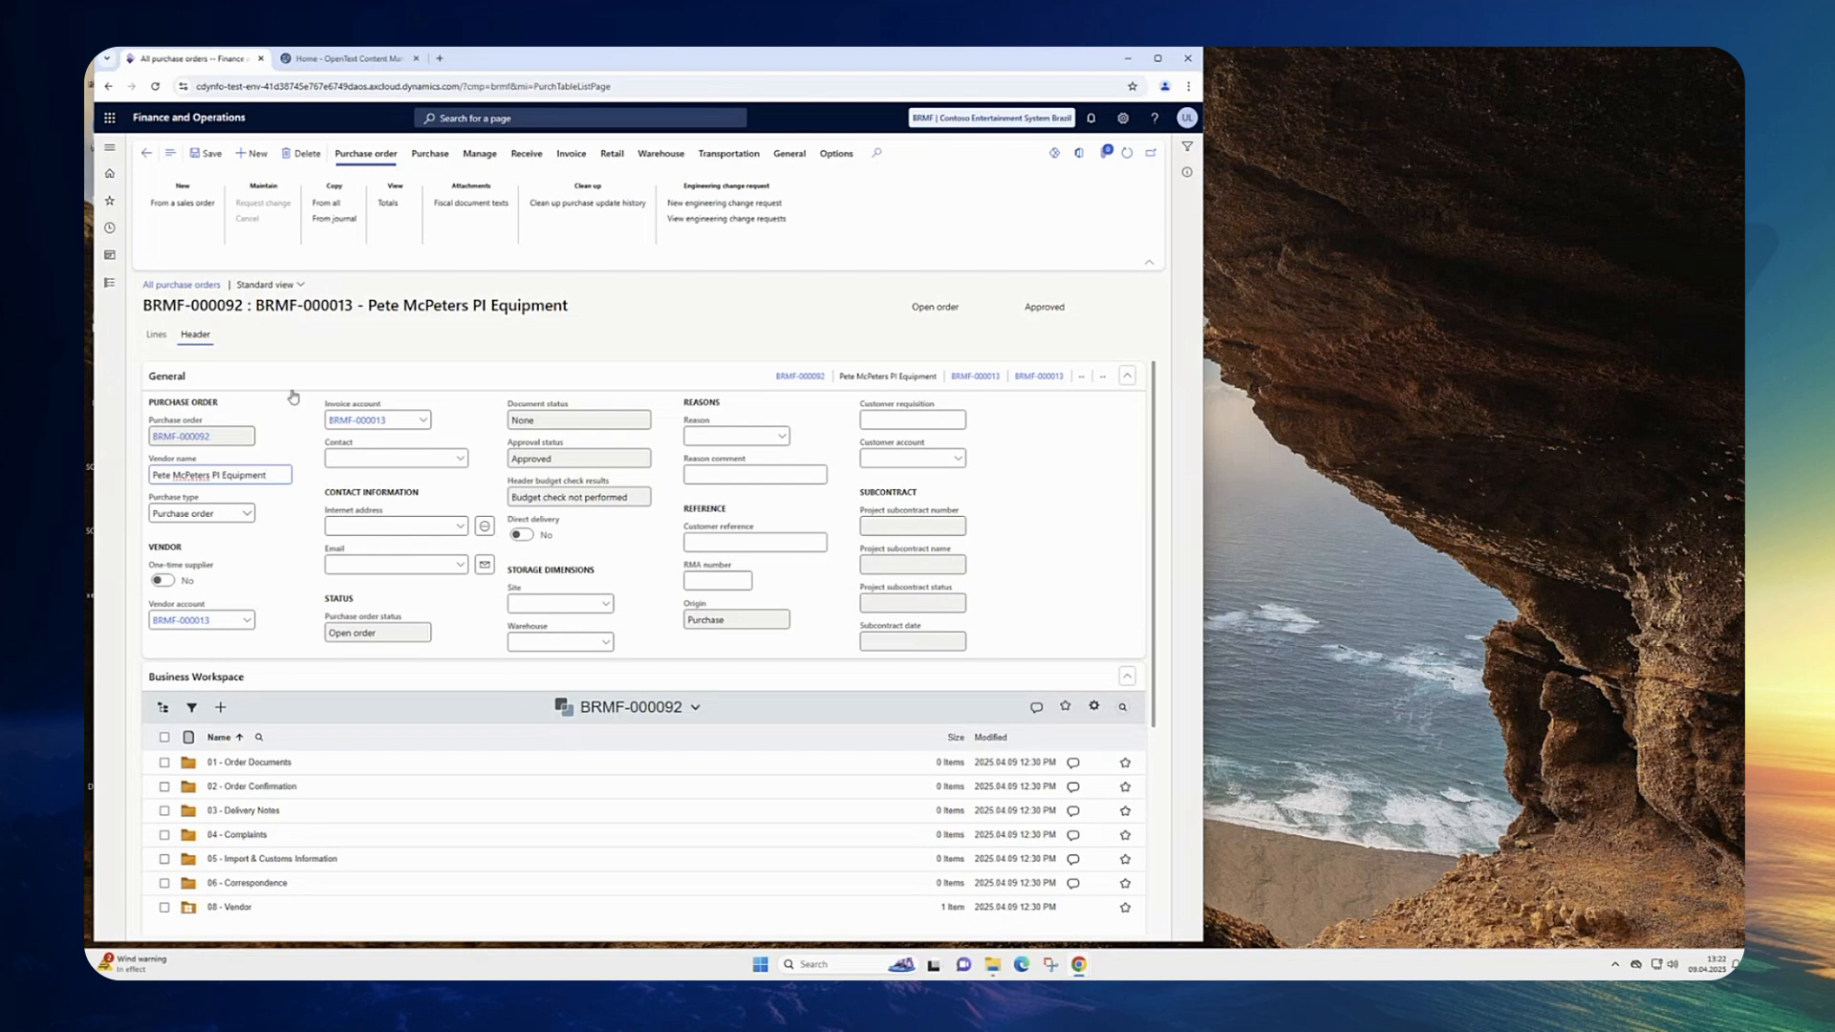
pyautogui.moveTo(403, 813)
pyautogui.scroll(-1, 917, 704)
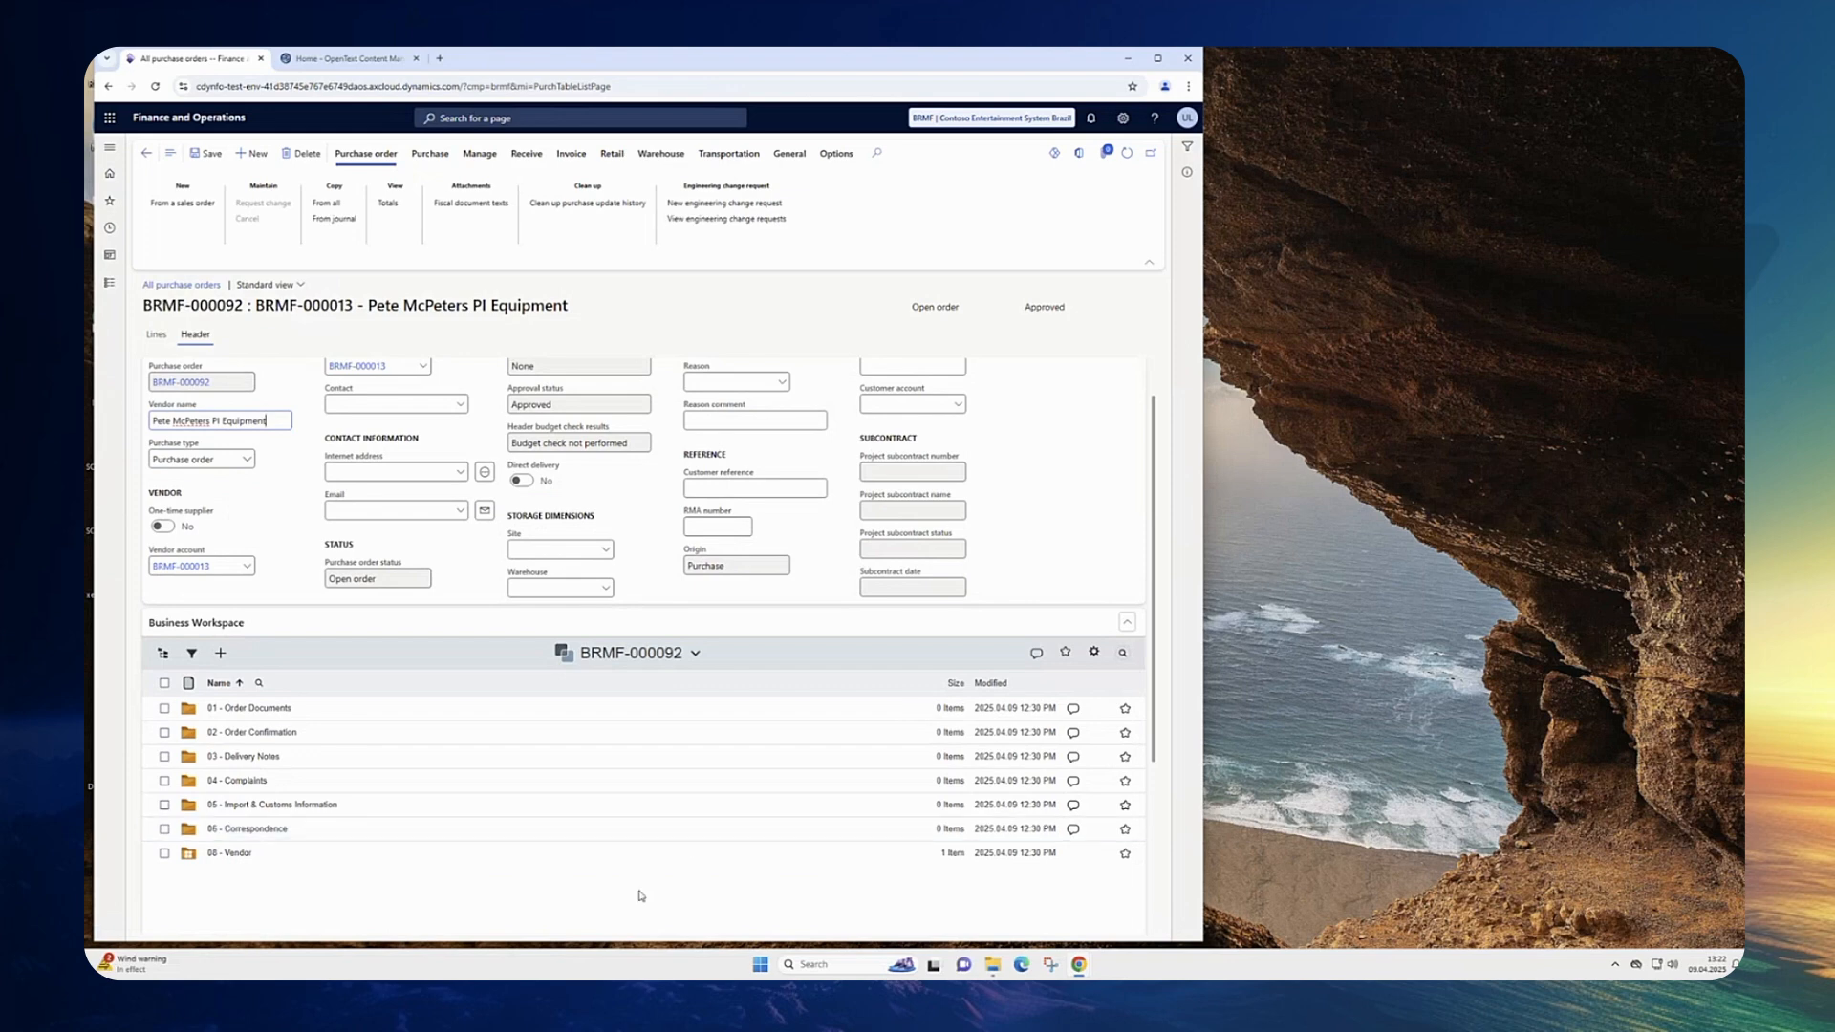
pyautogui.scroll(-1, 641, 896)
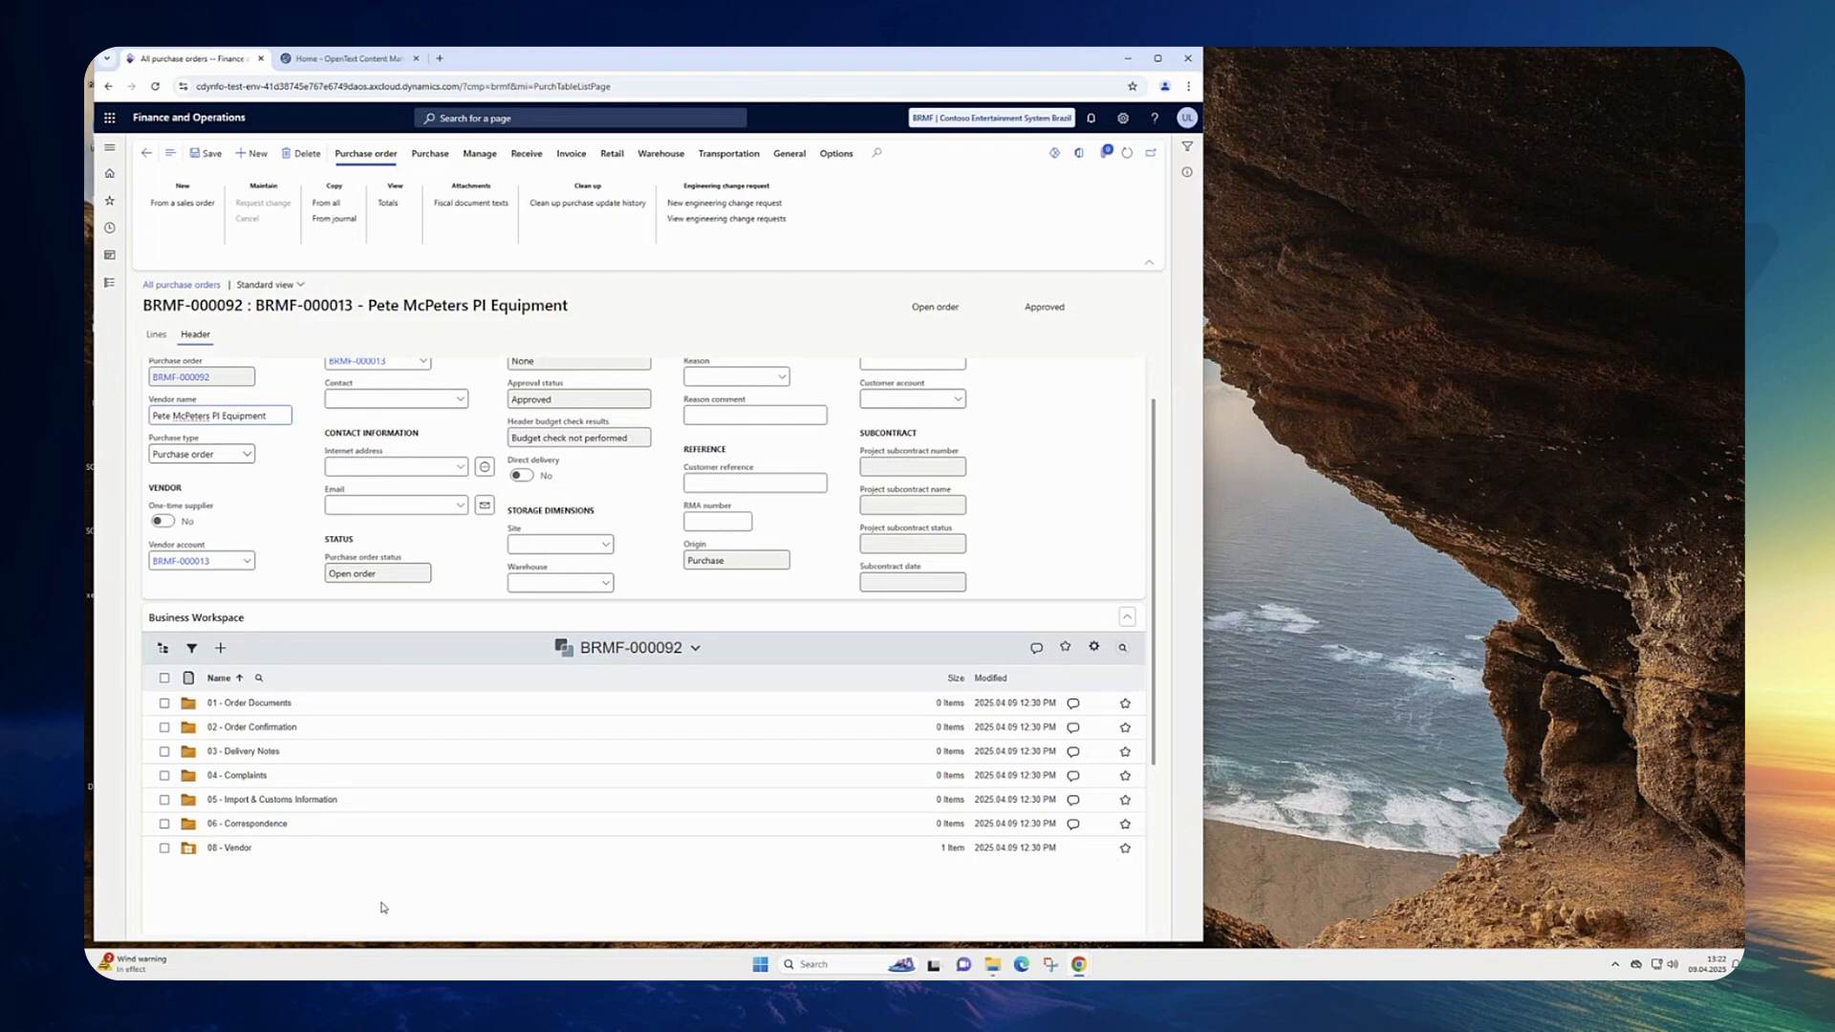
pyautogui.scroll(-1, 383, 907)
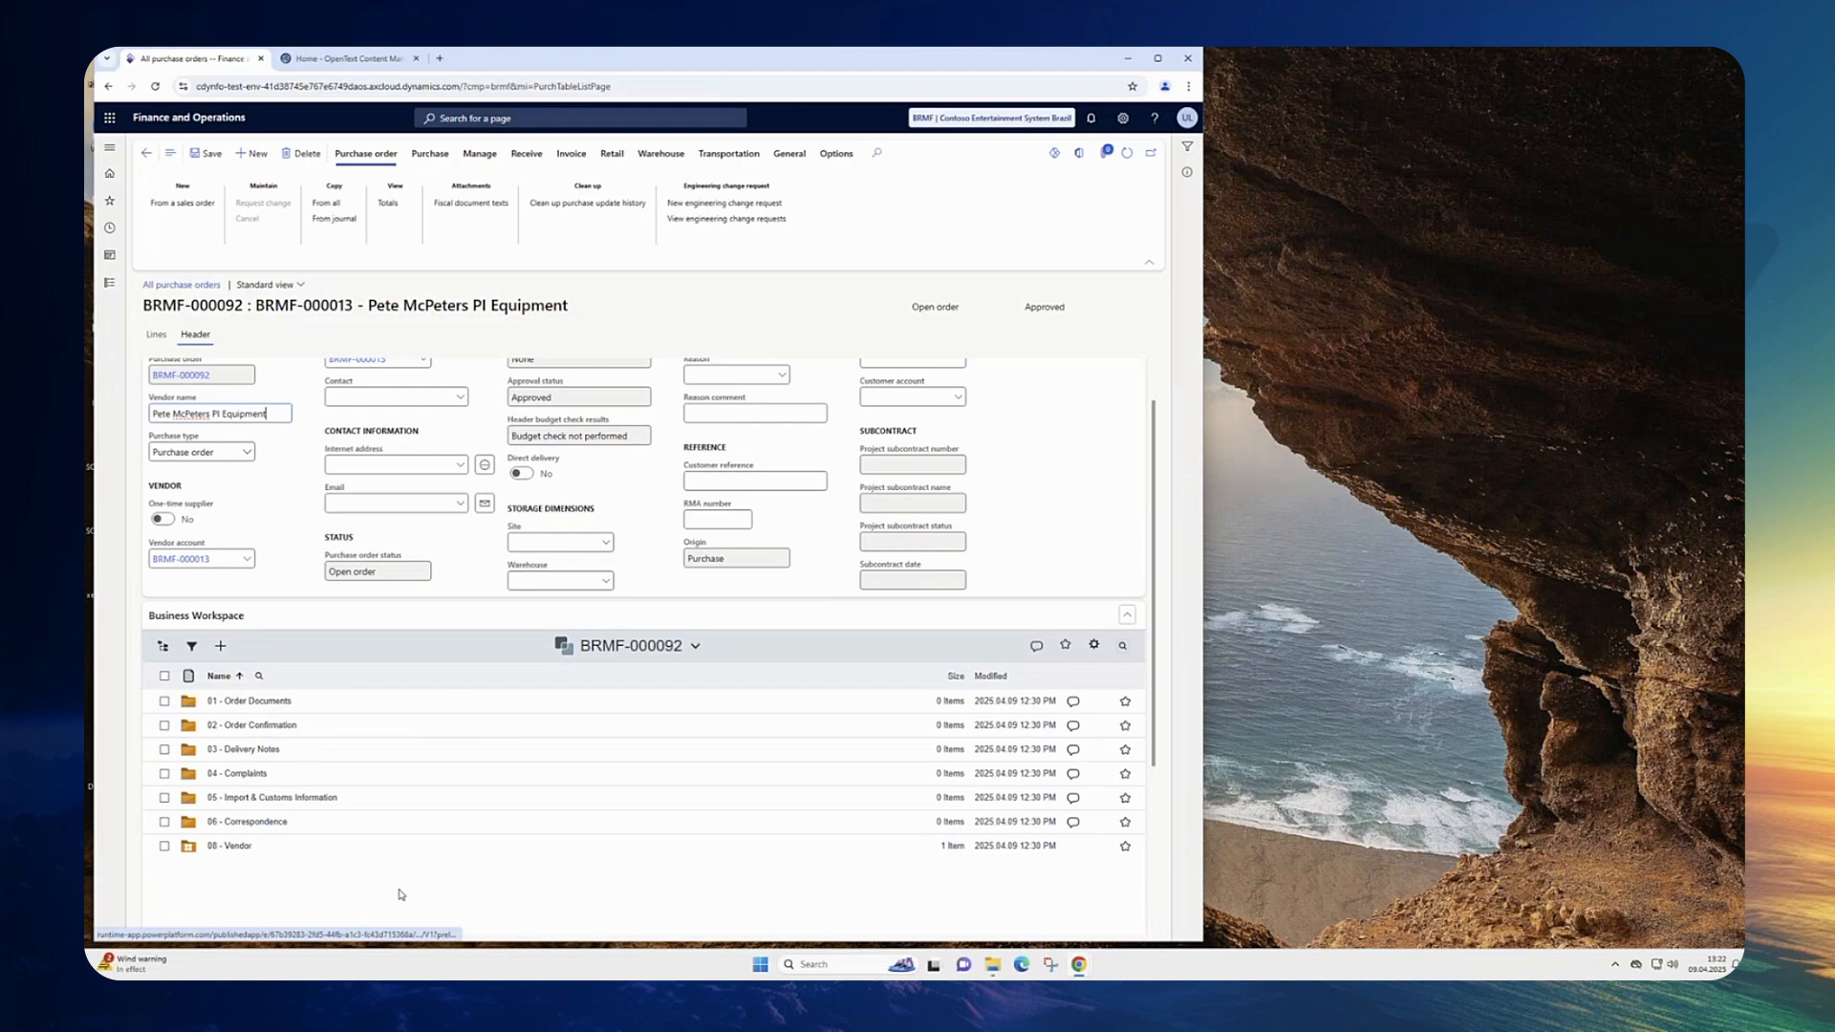
pyautogui.click(695, 647)
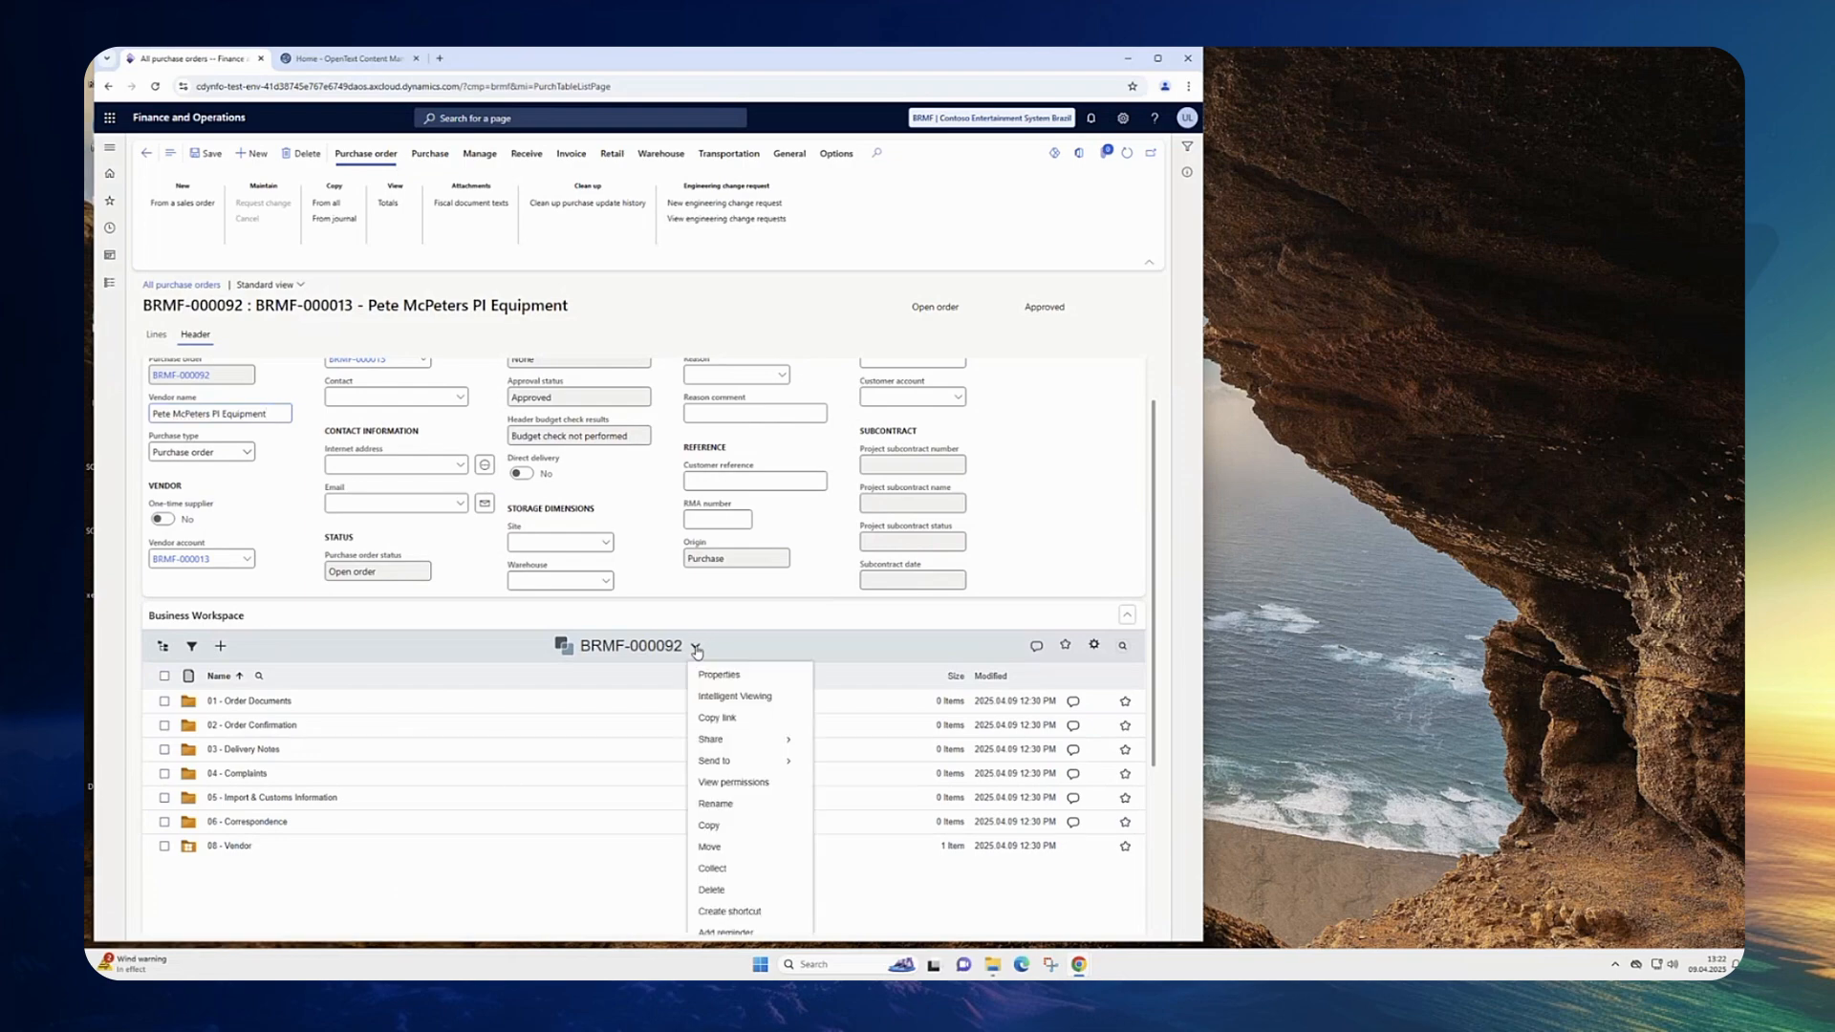
pyautogui.click(719, 676)
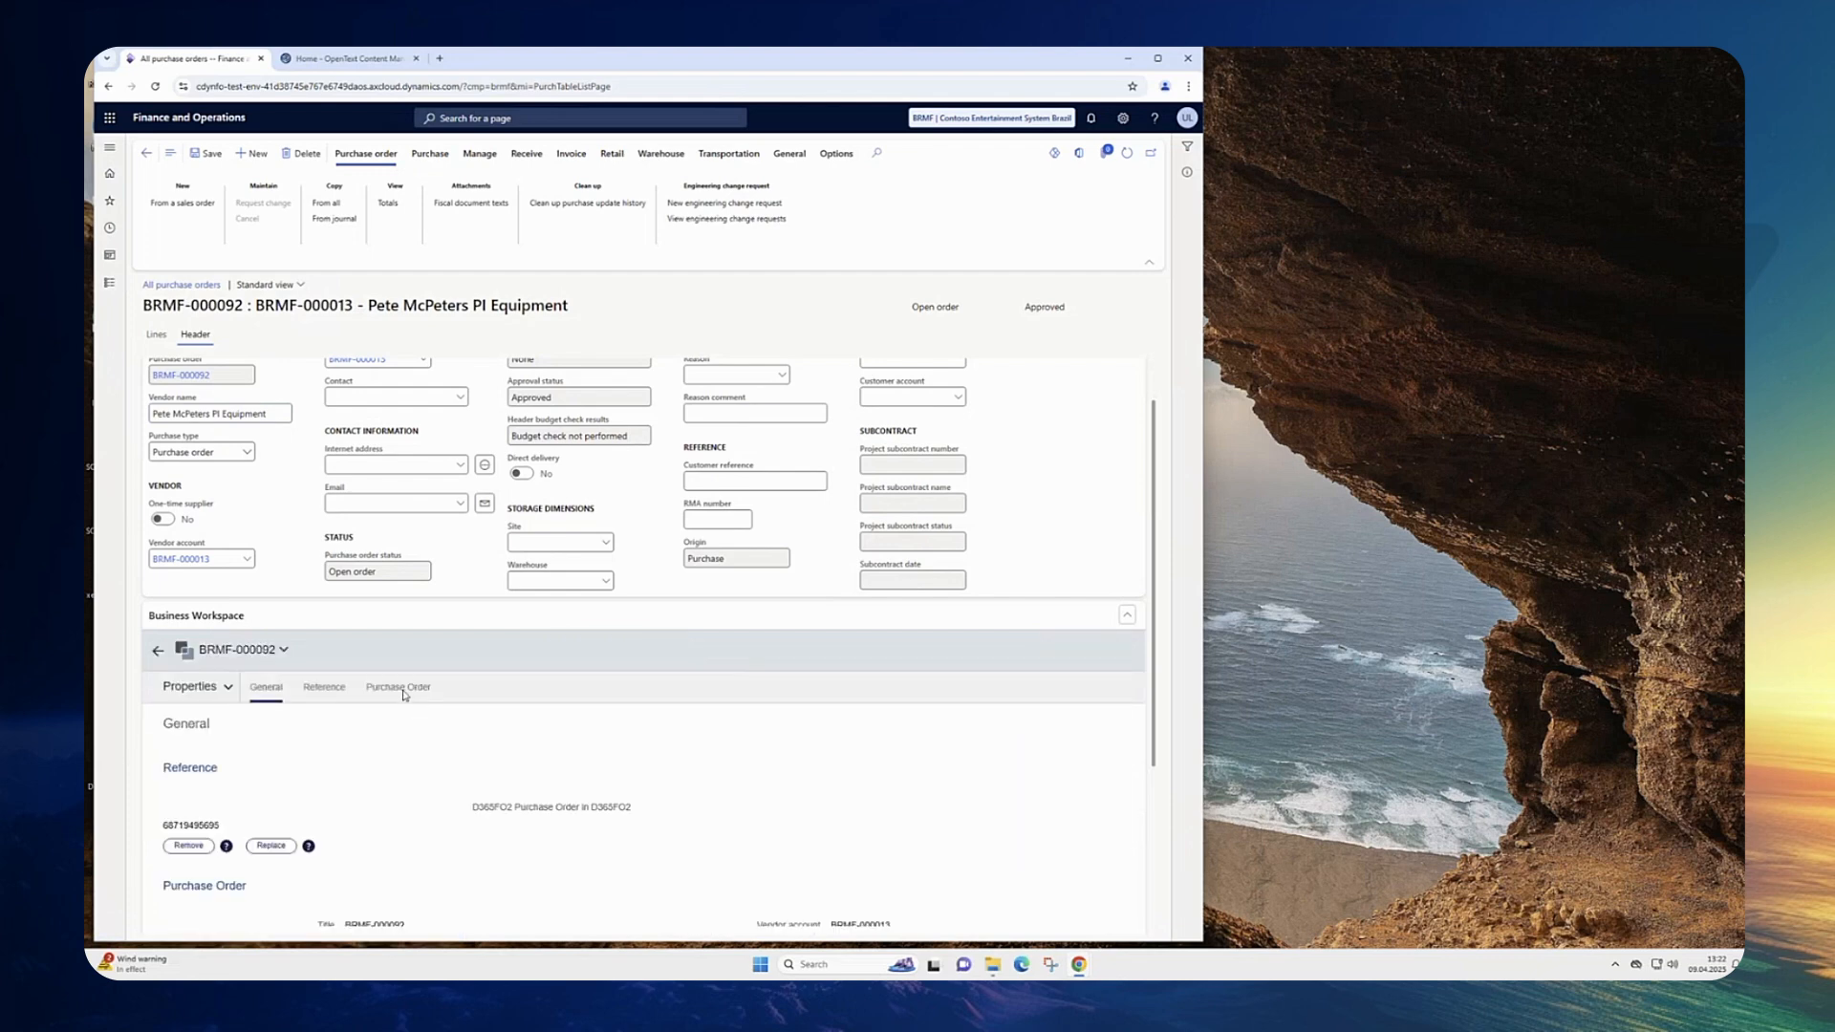
pyautogui.click(403, 688)
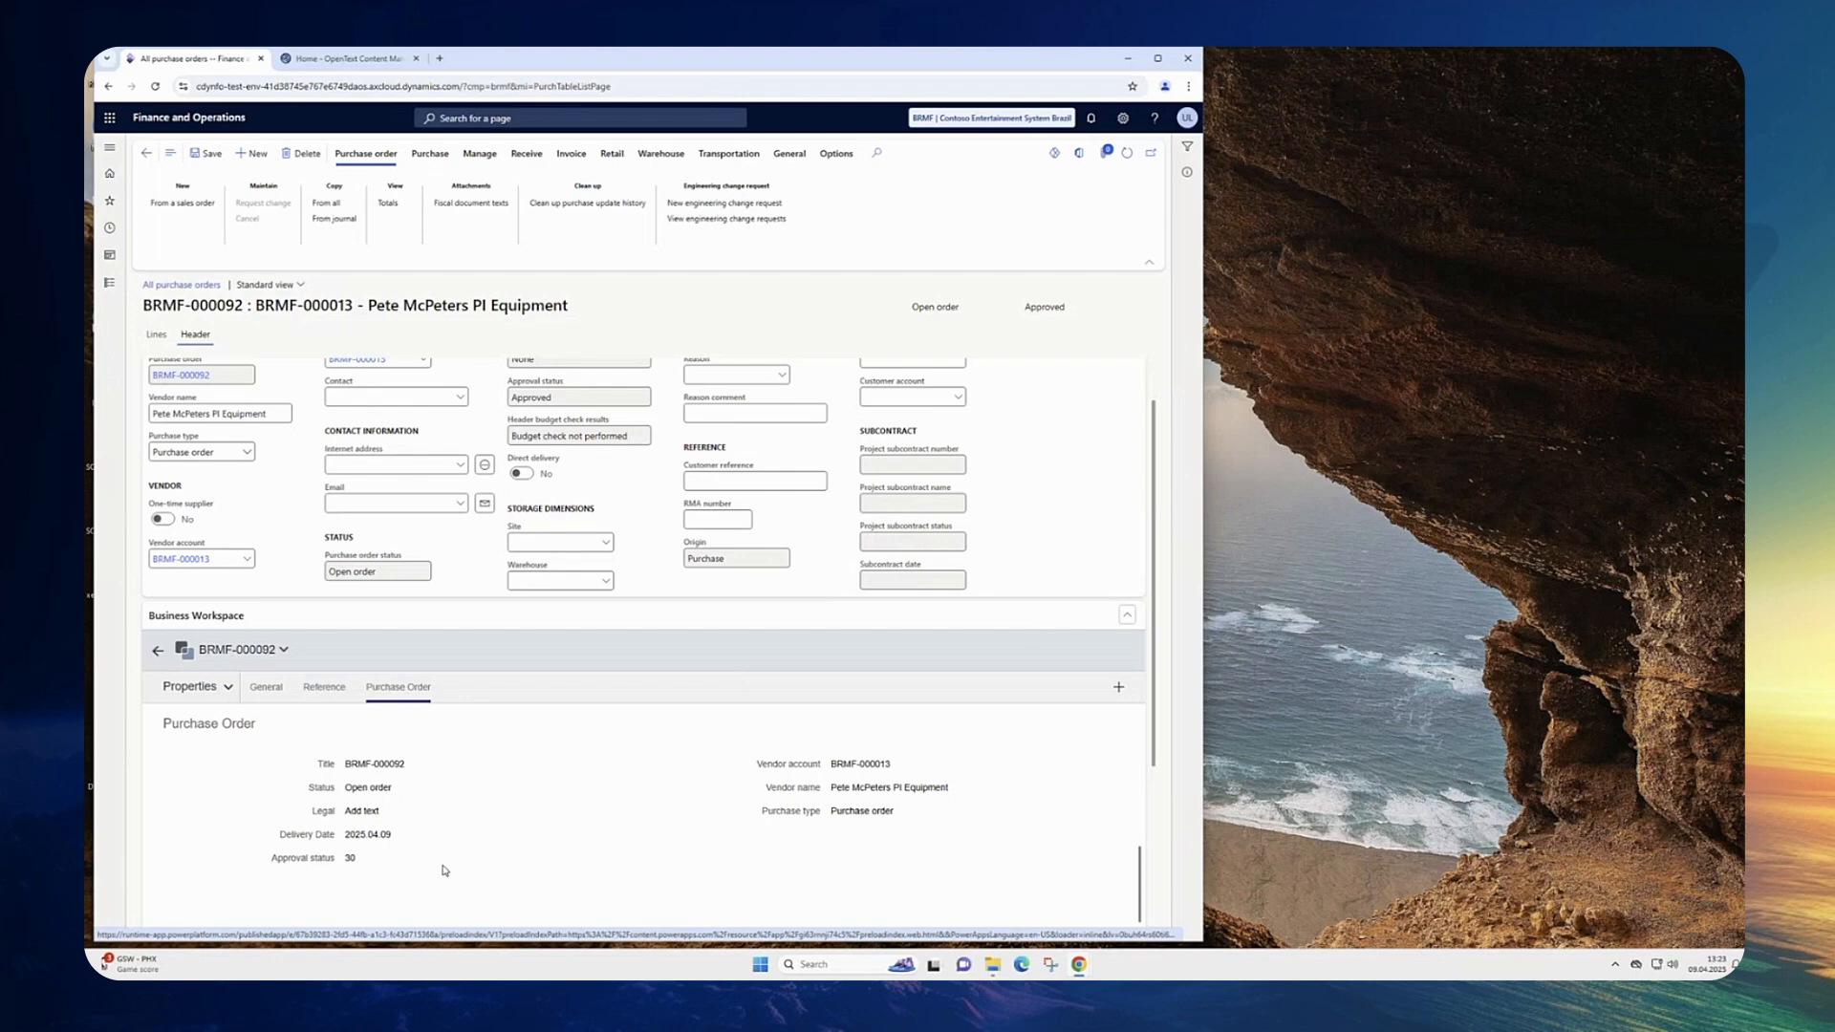
pyautogui.click(159, 653)
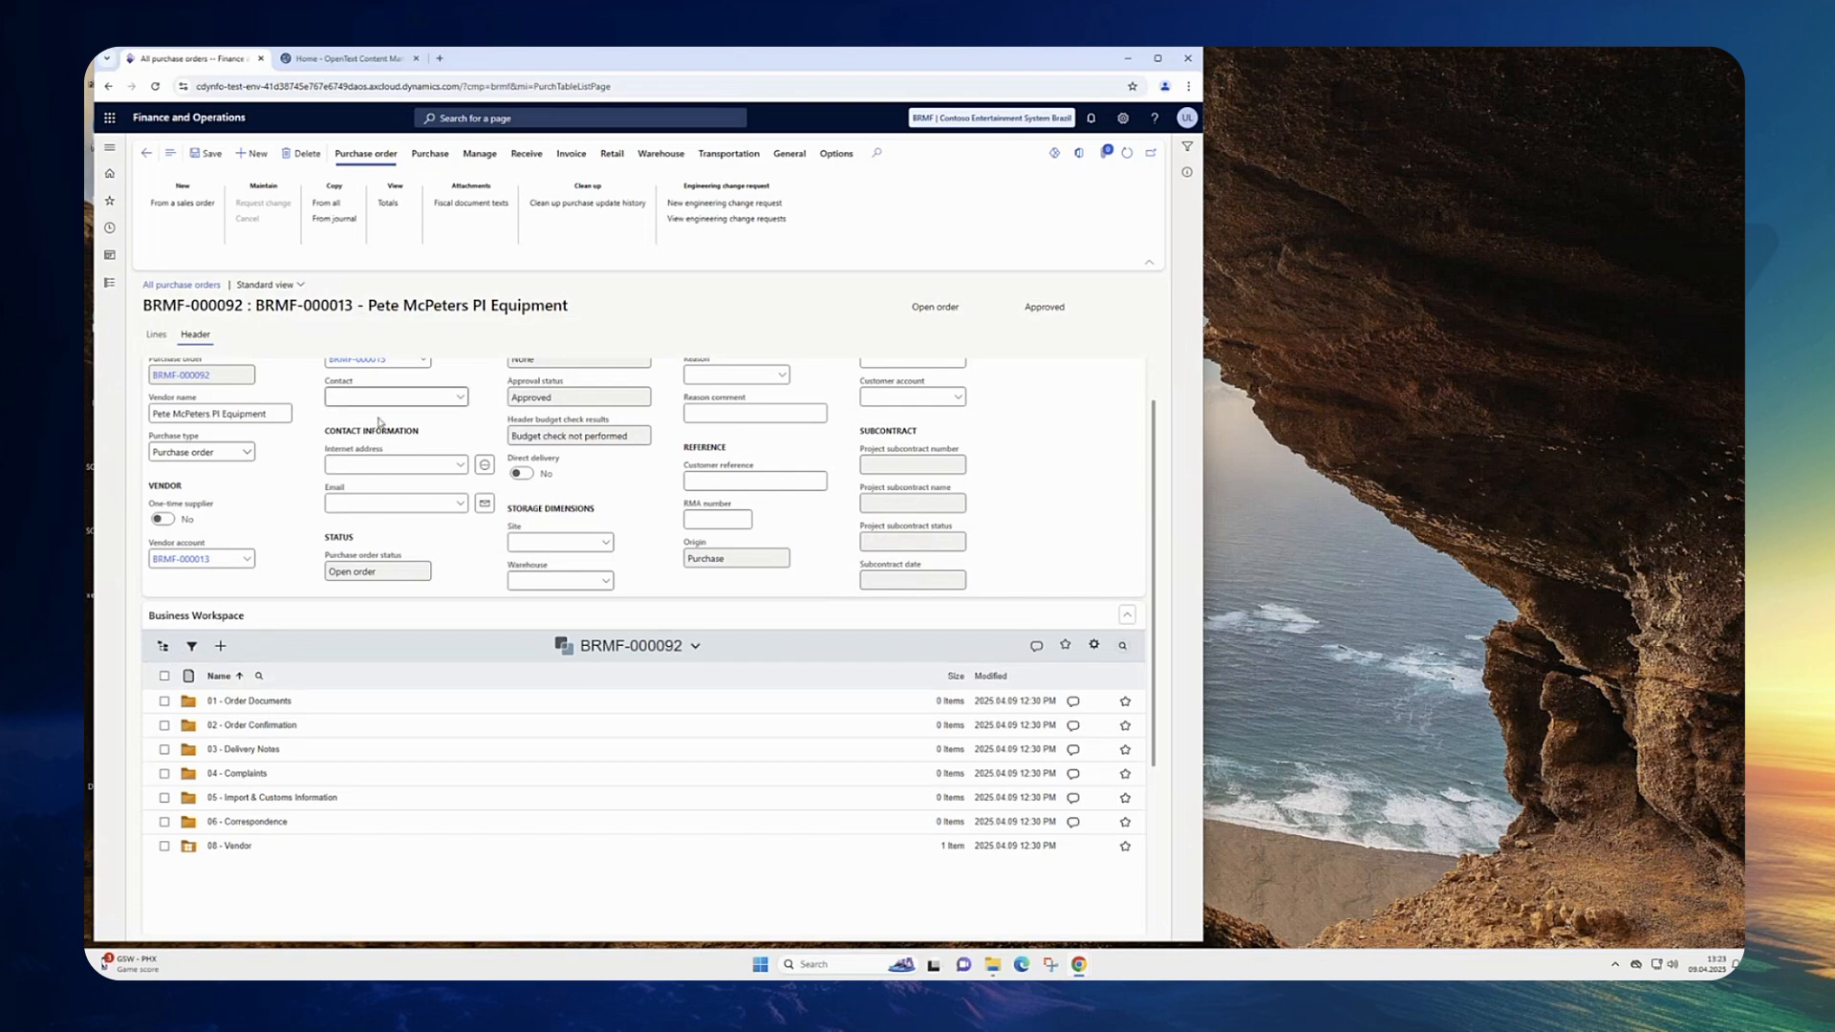
# Step: Upload the two Purchase_Order PDF files from the Documents folder into the workspace's 01 - Order Documents folder
pyautogui.click(267, 707)
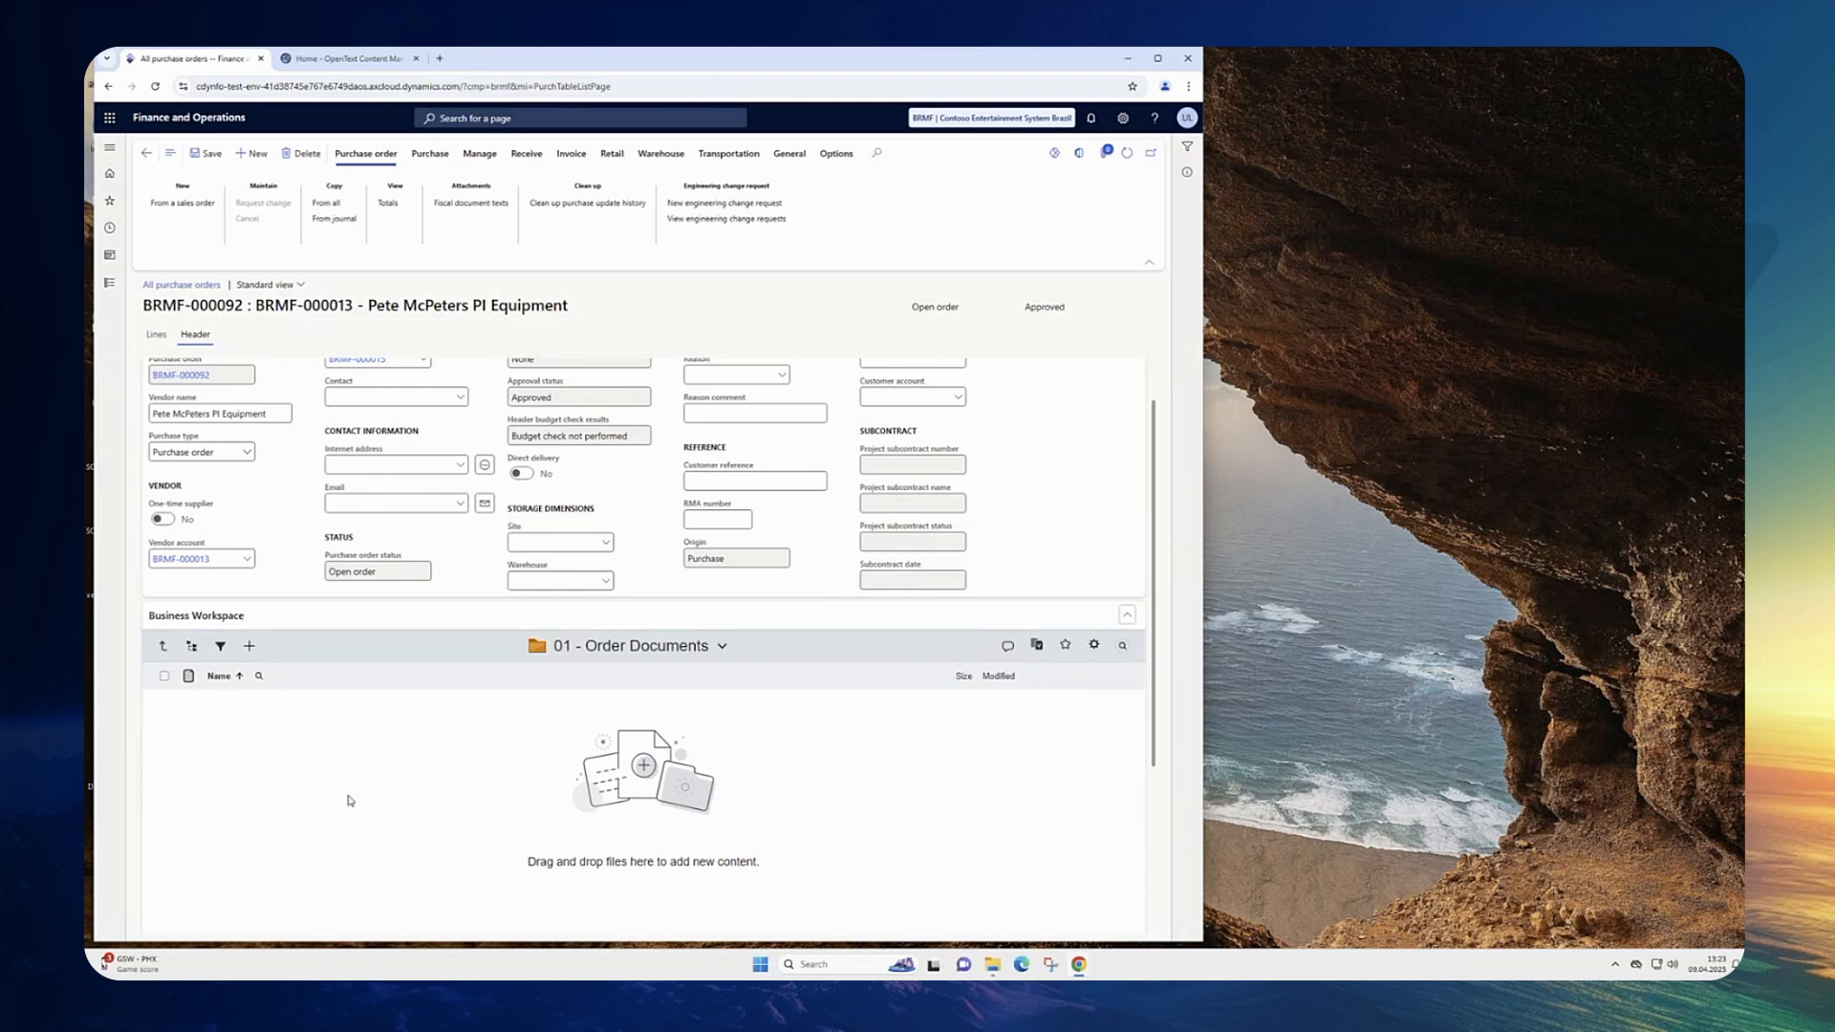
pyautogui.click(993, 964)
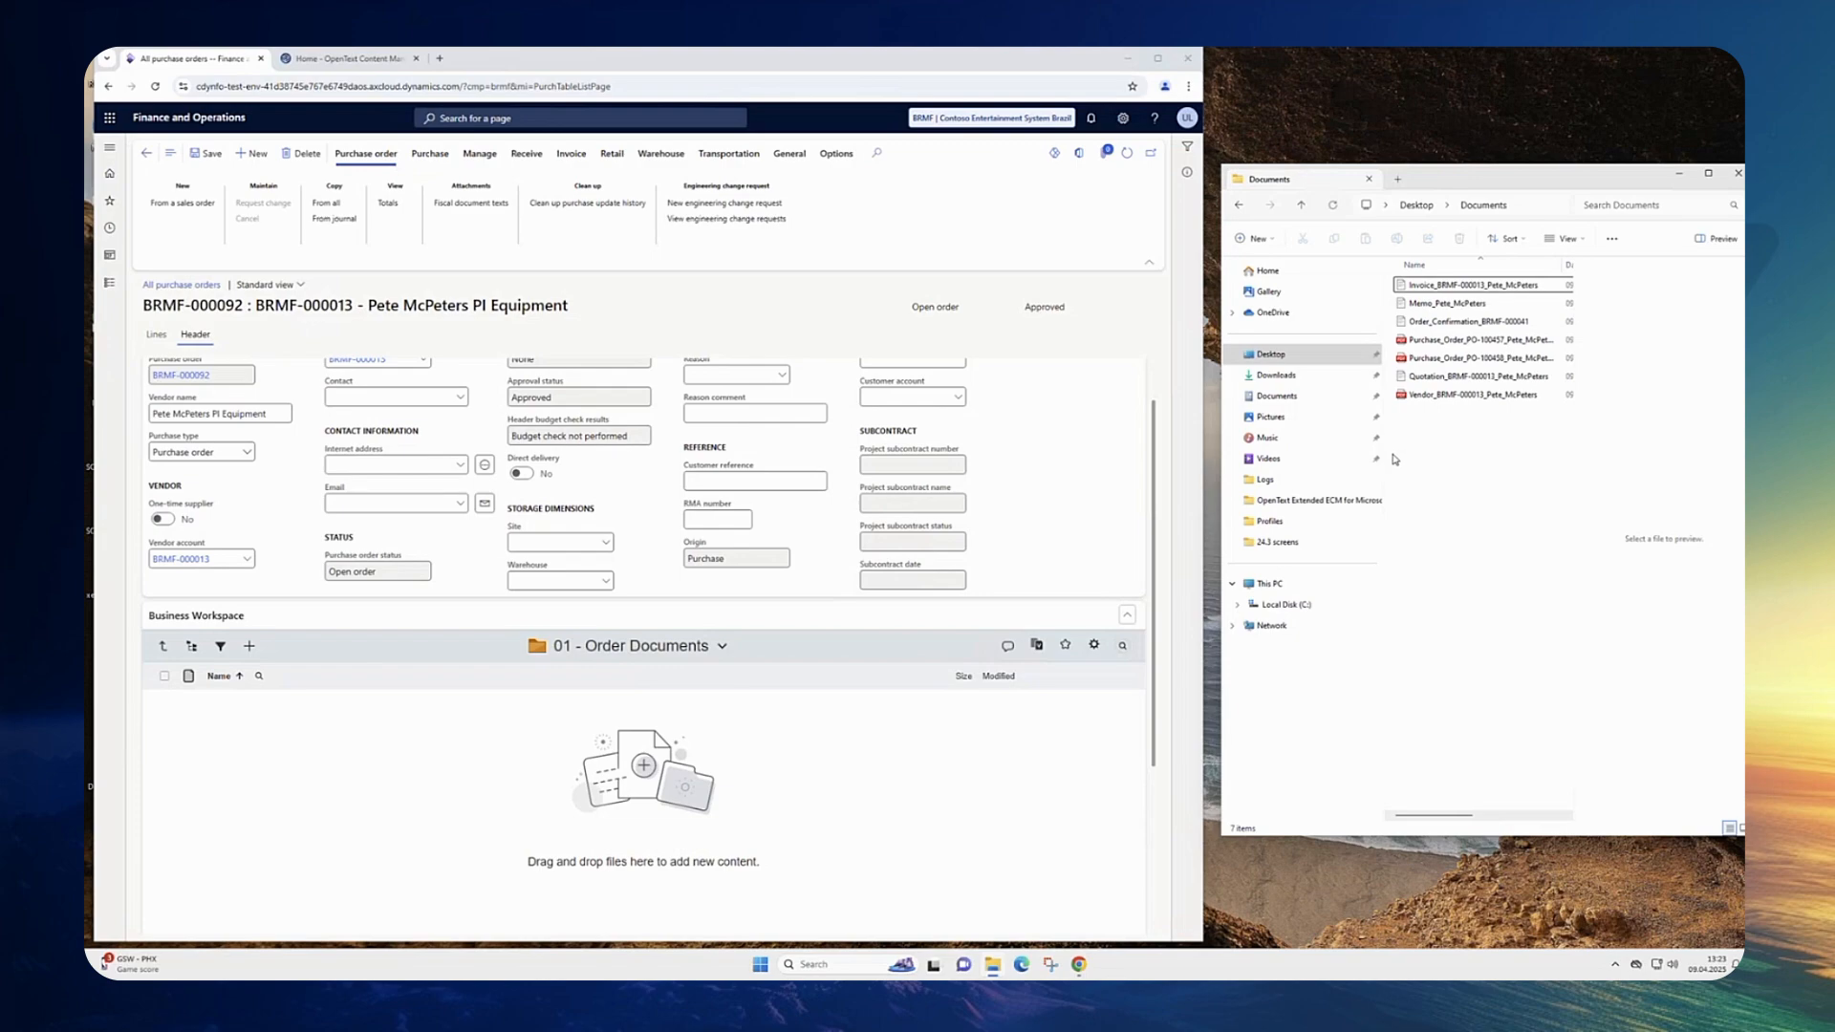
pyautogui.click(1472, 286)
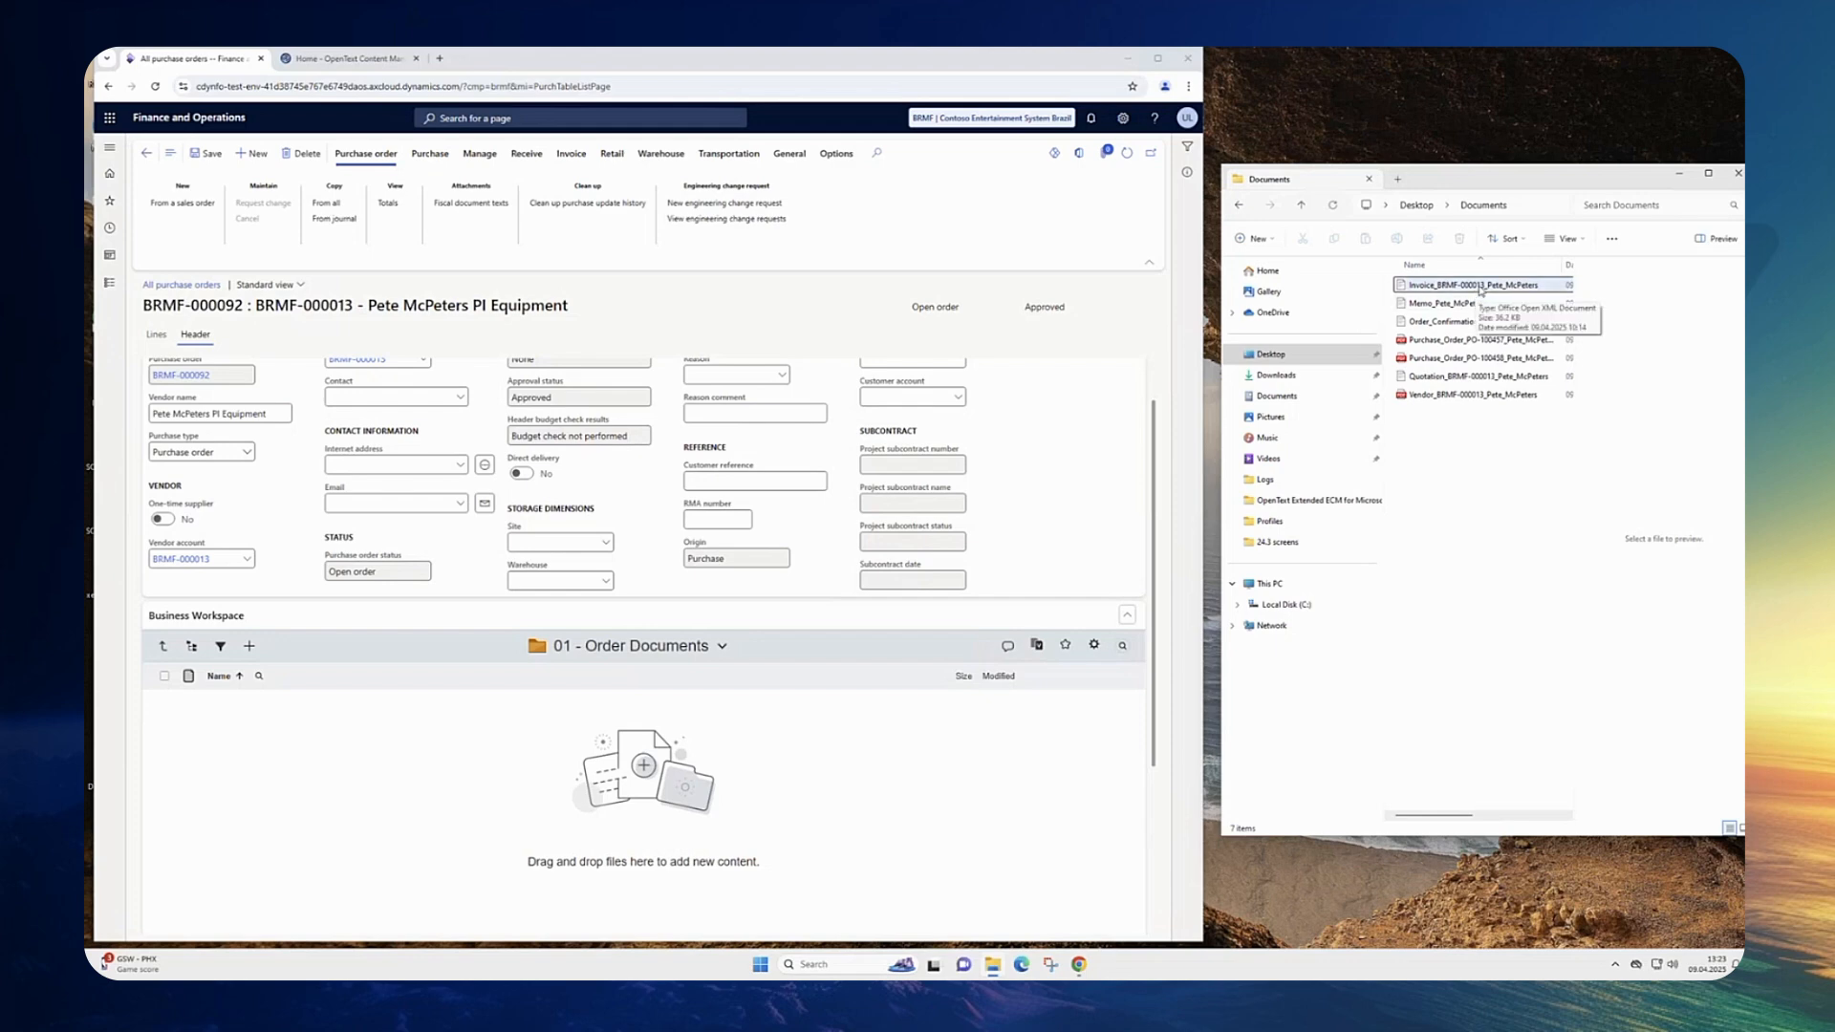
pyautogui.click(1459, 340)
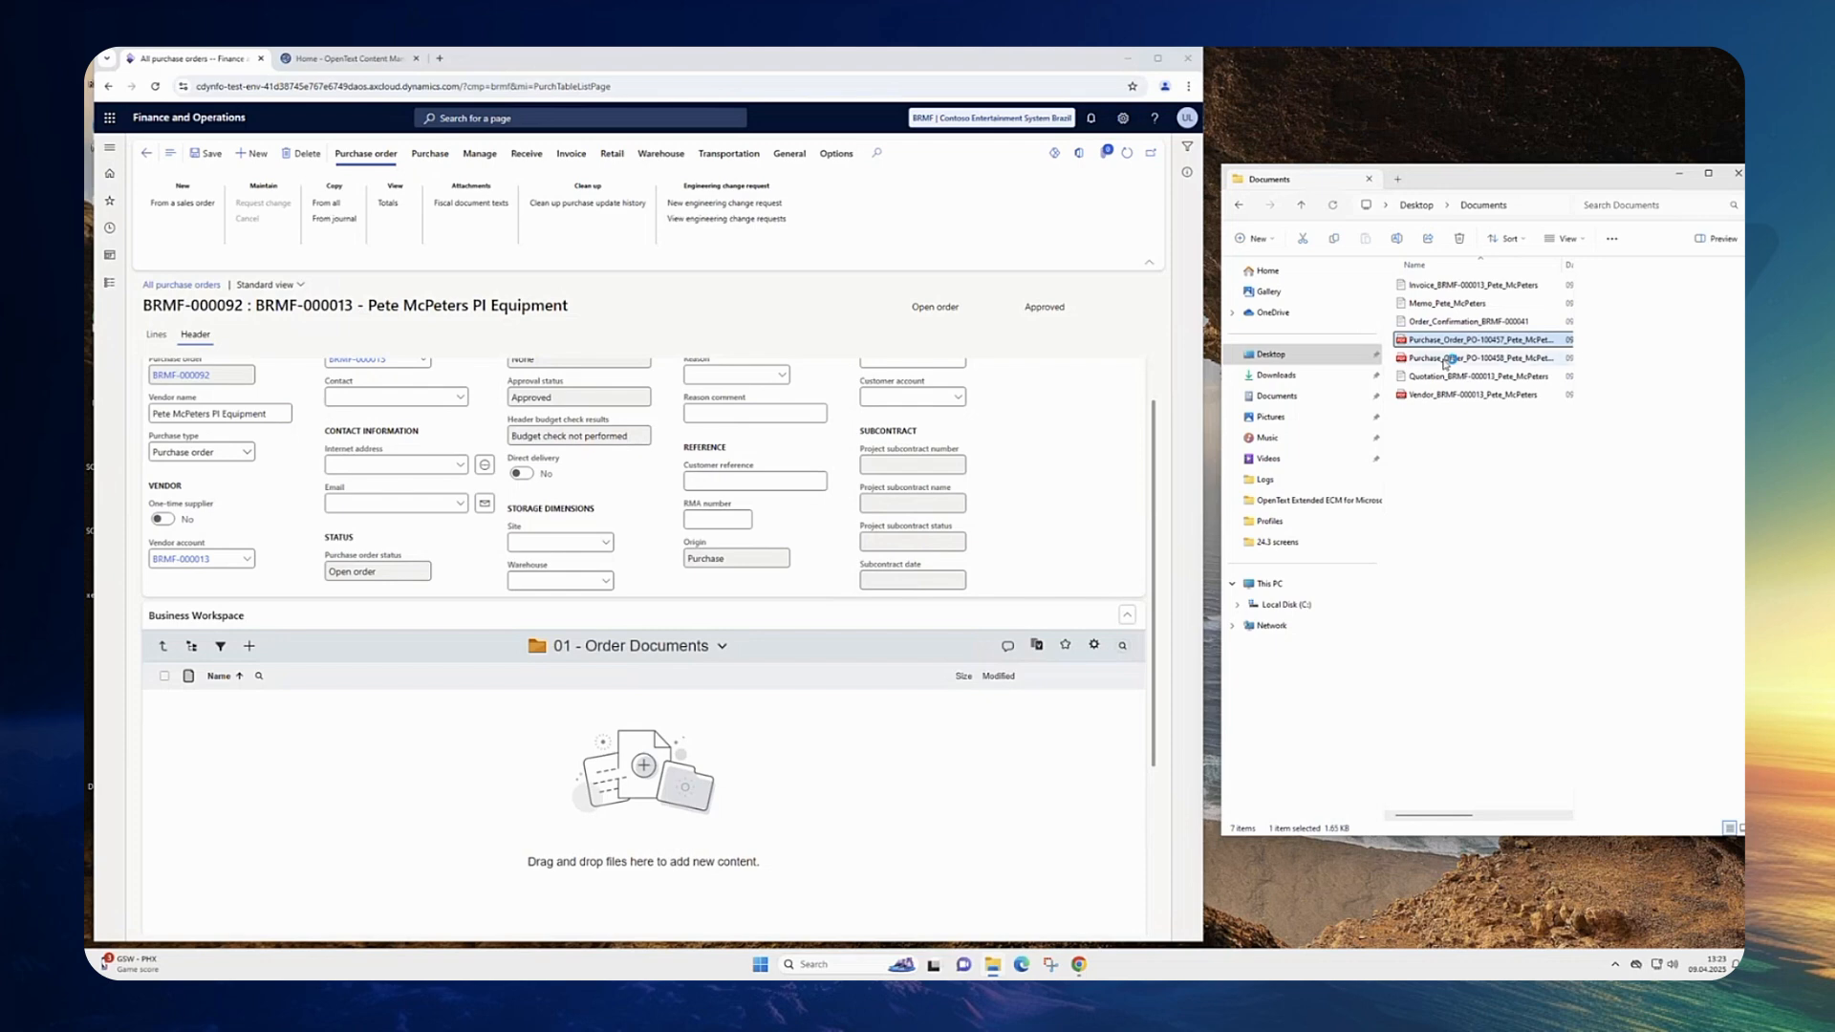
pyautogui.click(1456, 341)
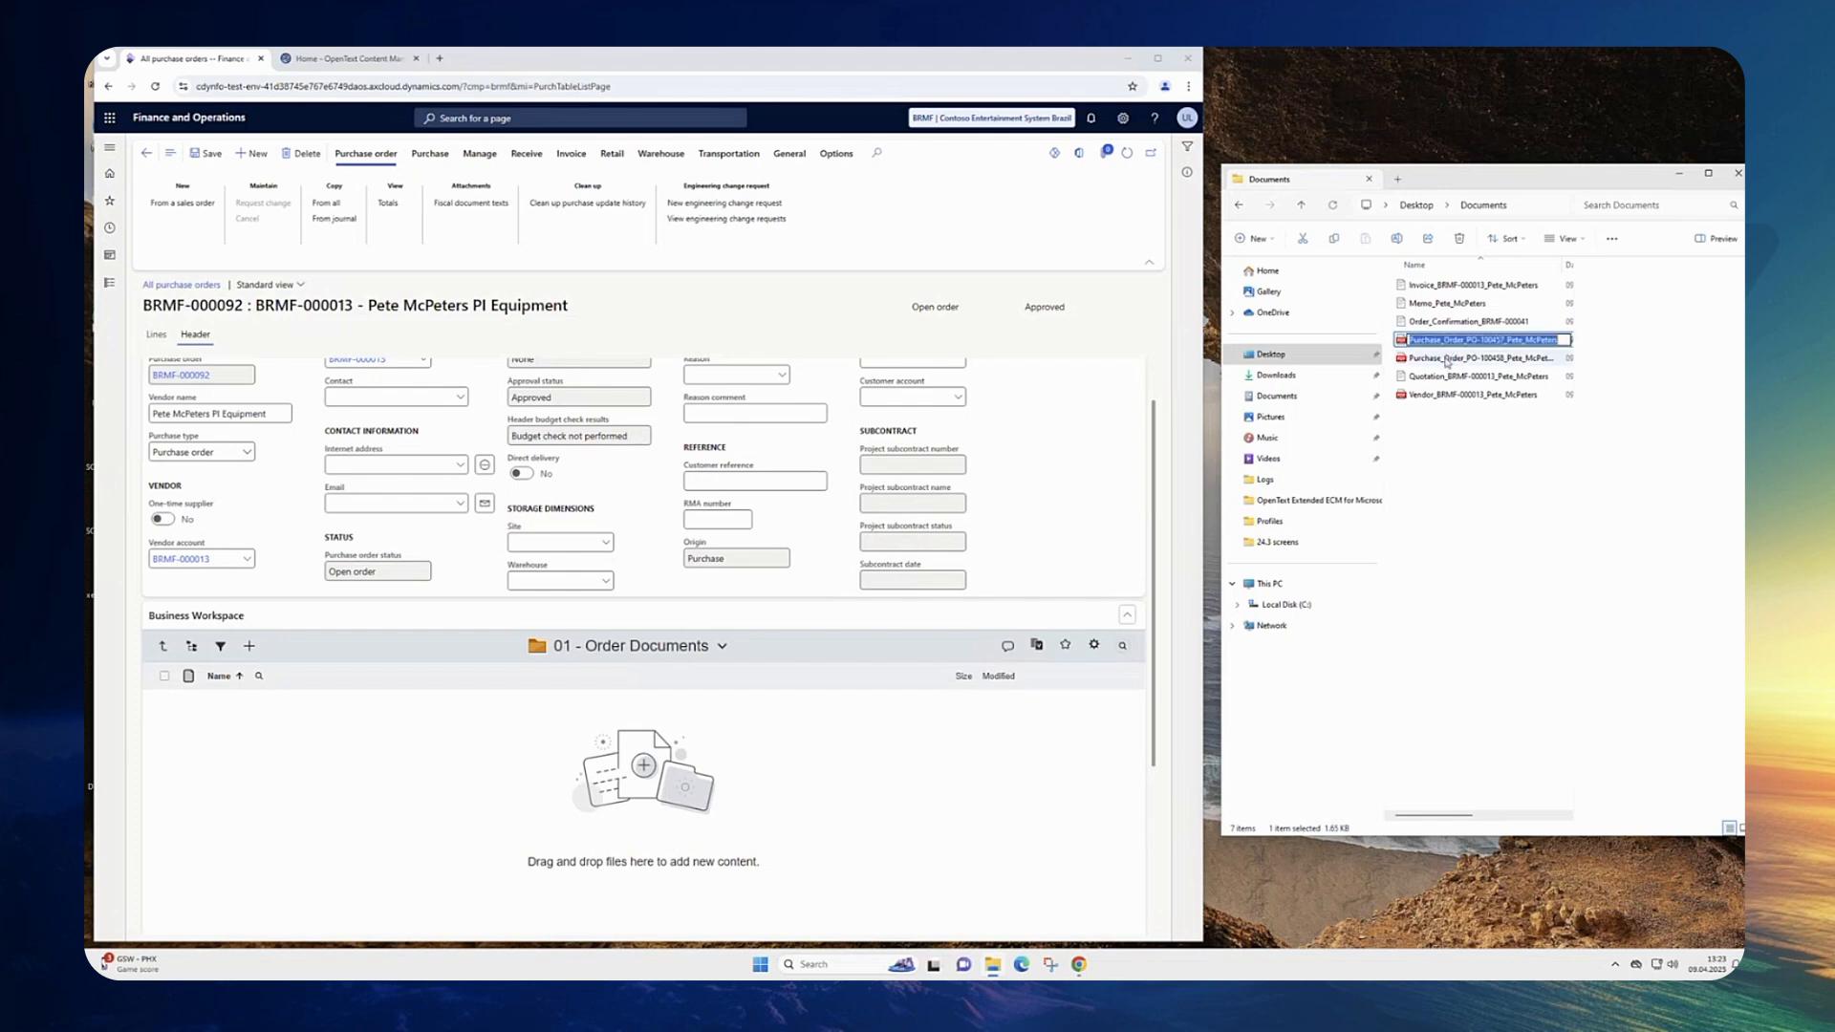
pyautogui.click(1429, 459)
pyautogui.click(1435, 360)
pyautogui.keyDown('ctrl'); pyautogui.click(1433, 341); pyautogui.keyUp('ctrl')
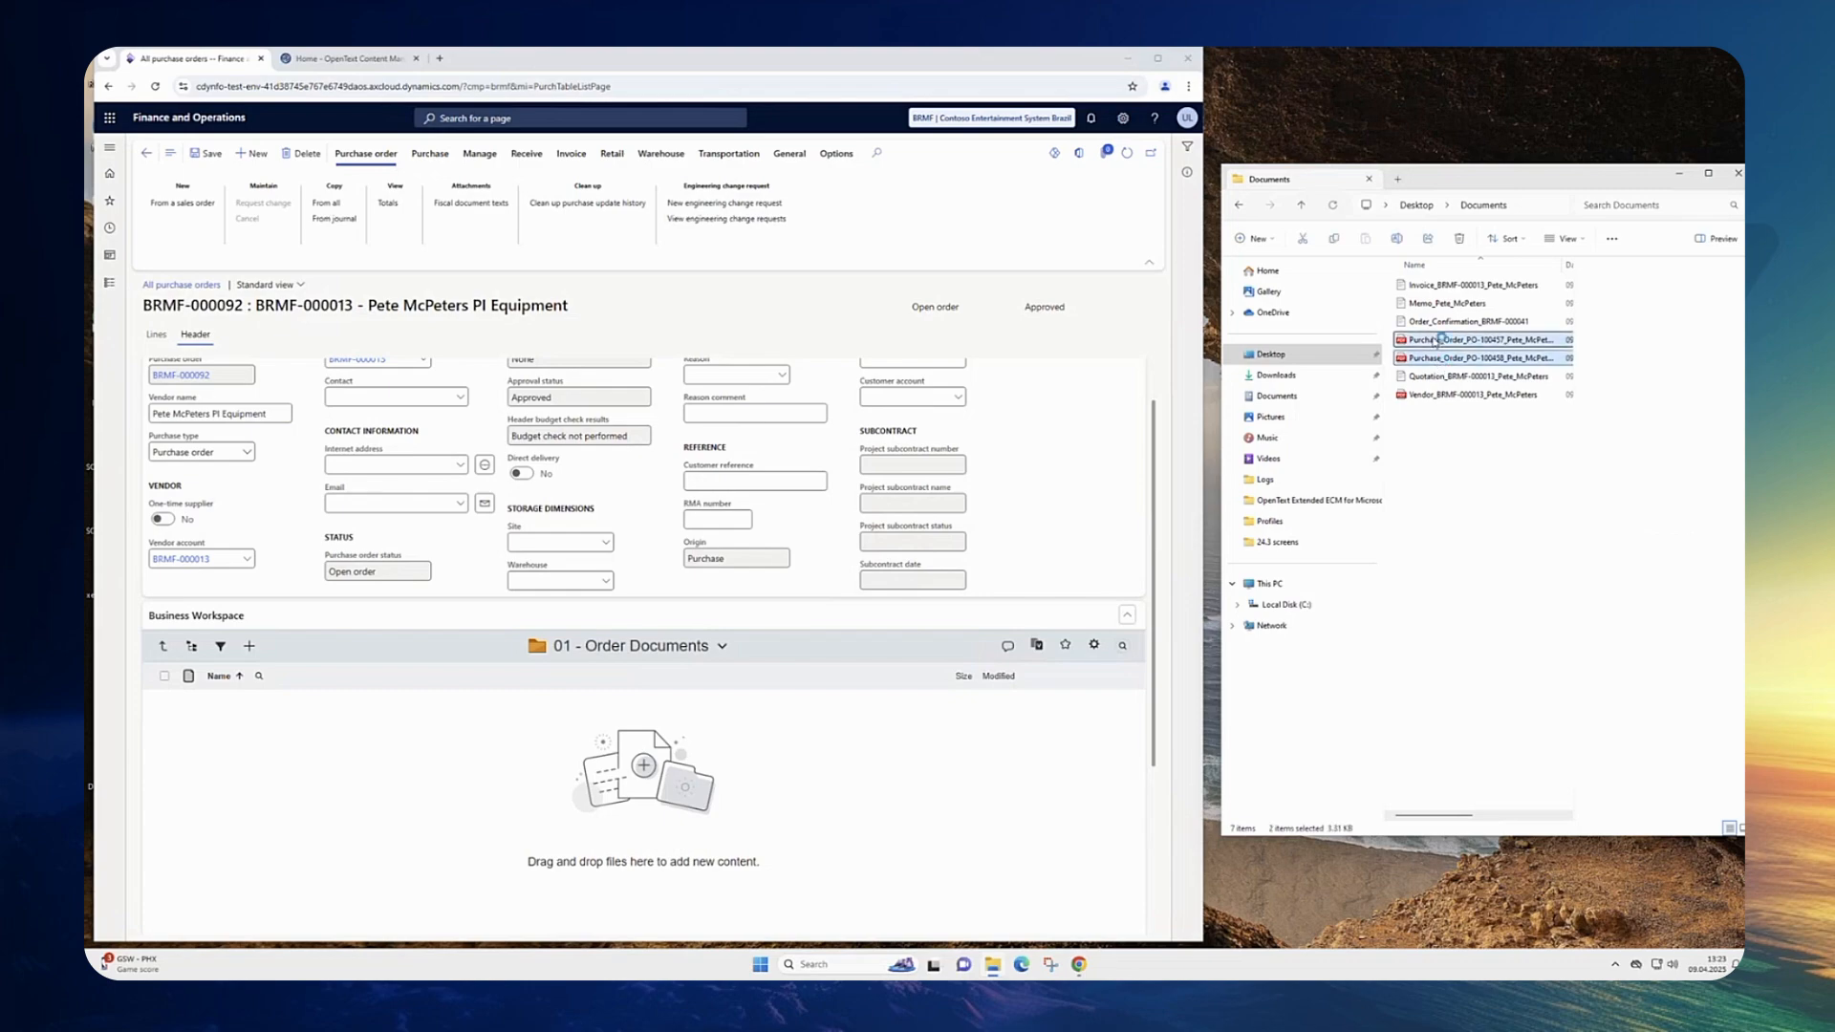
pyautogui.moveTo(1435, 341); pyautogui.dragTo(592, 736)
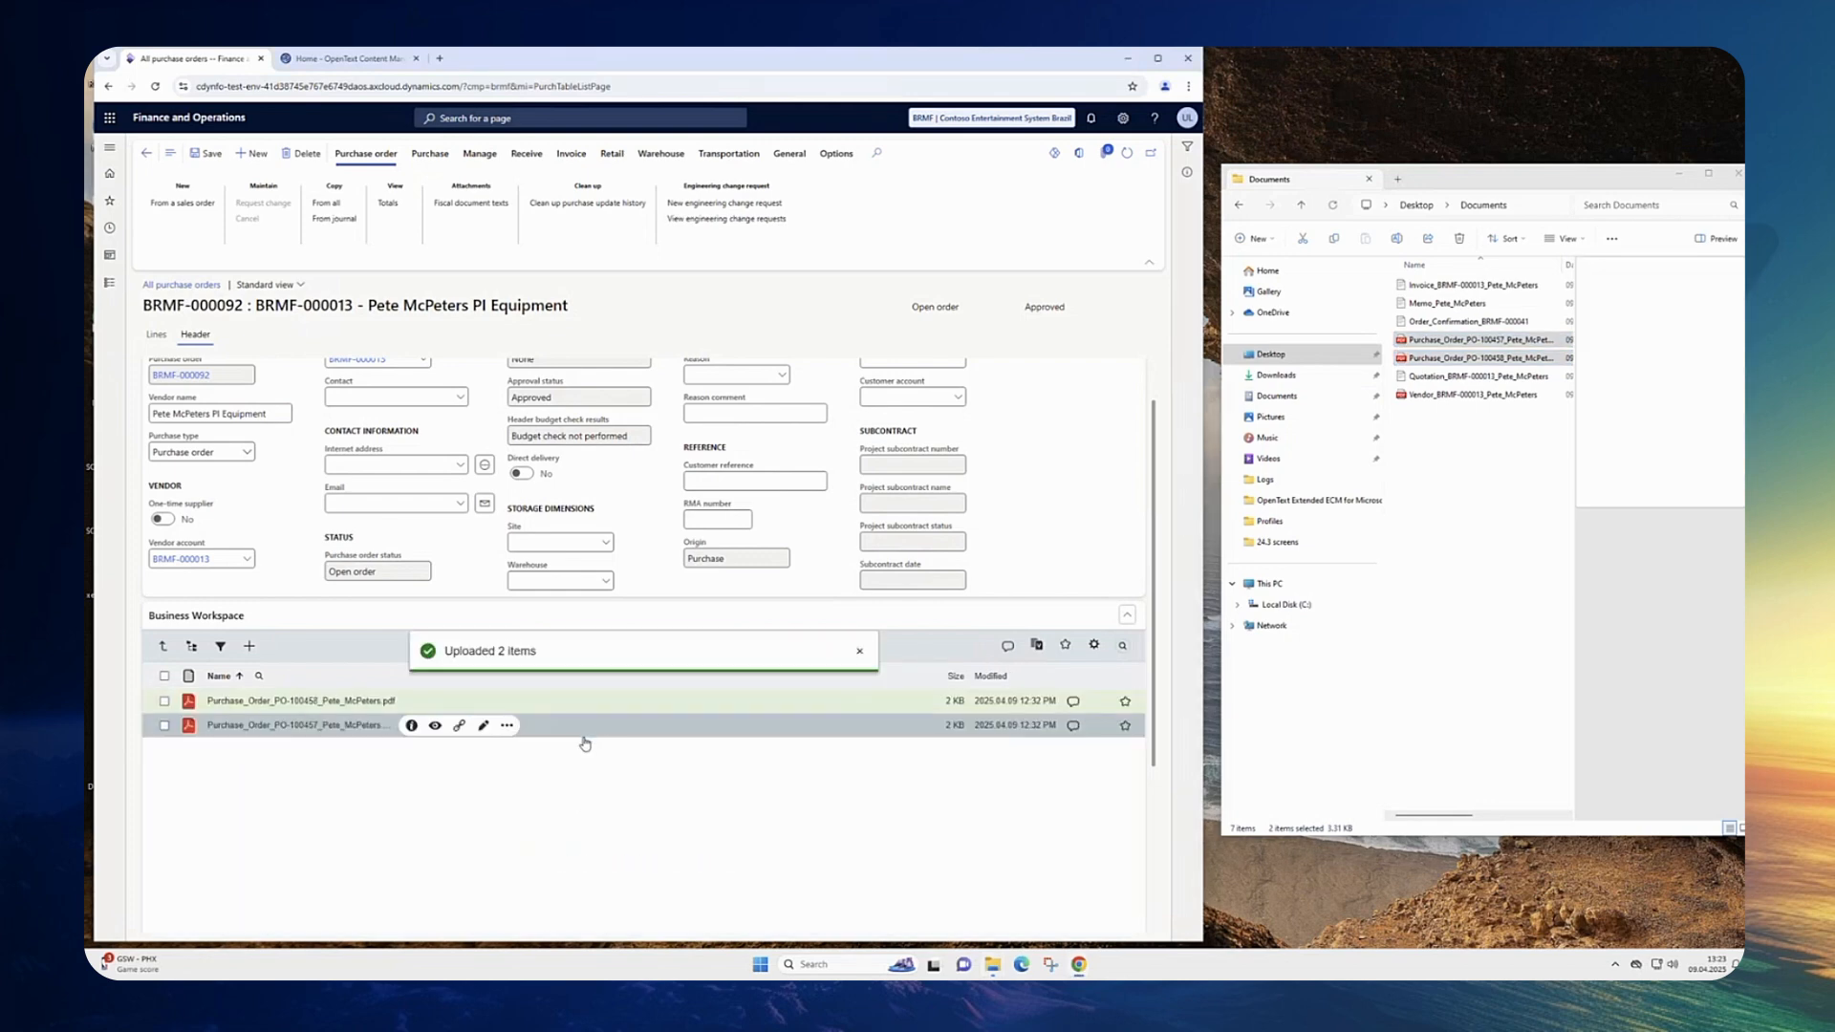
pyautogui.click(859, 650)
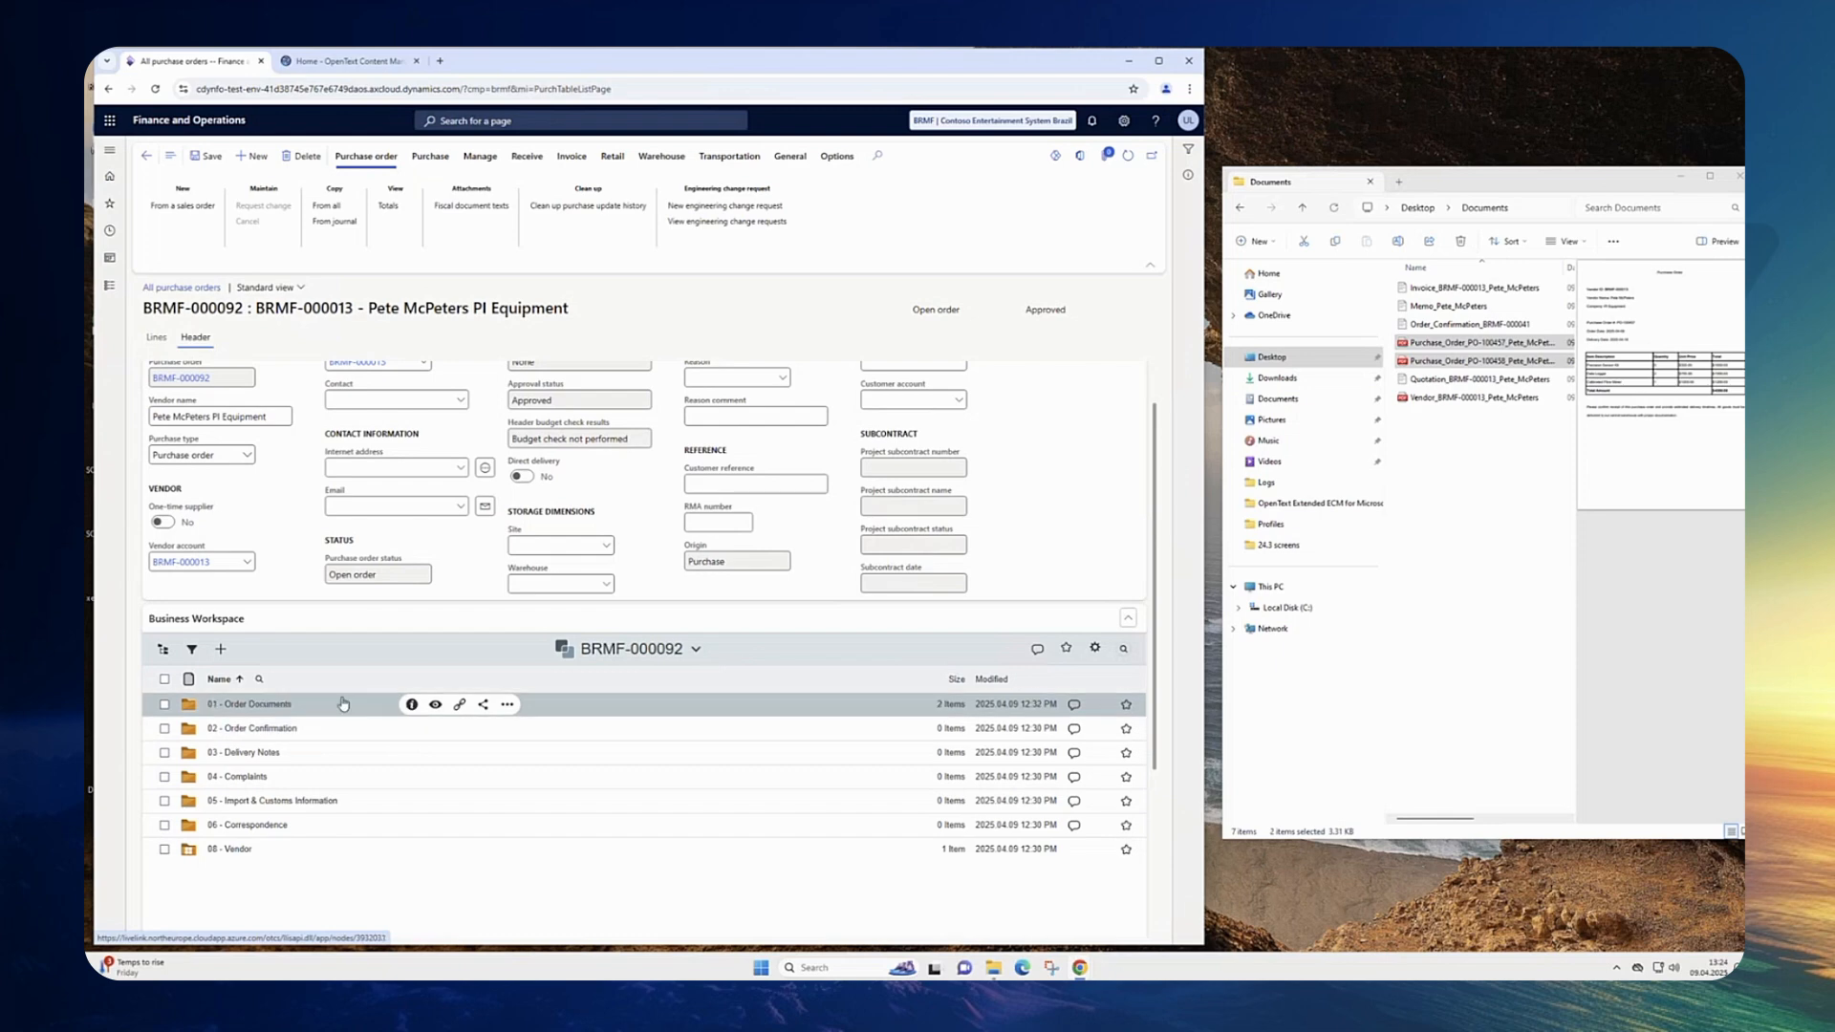
# Step: Open the PI Equipment vendor record from the All vendors list
pyautogui.click(507, 705)
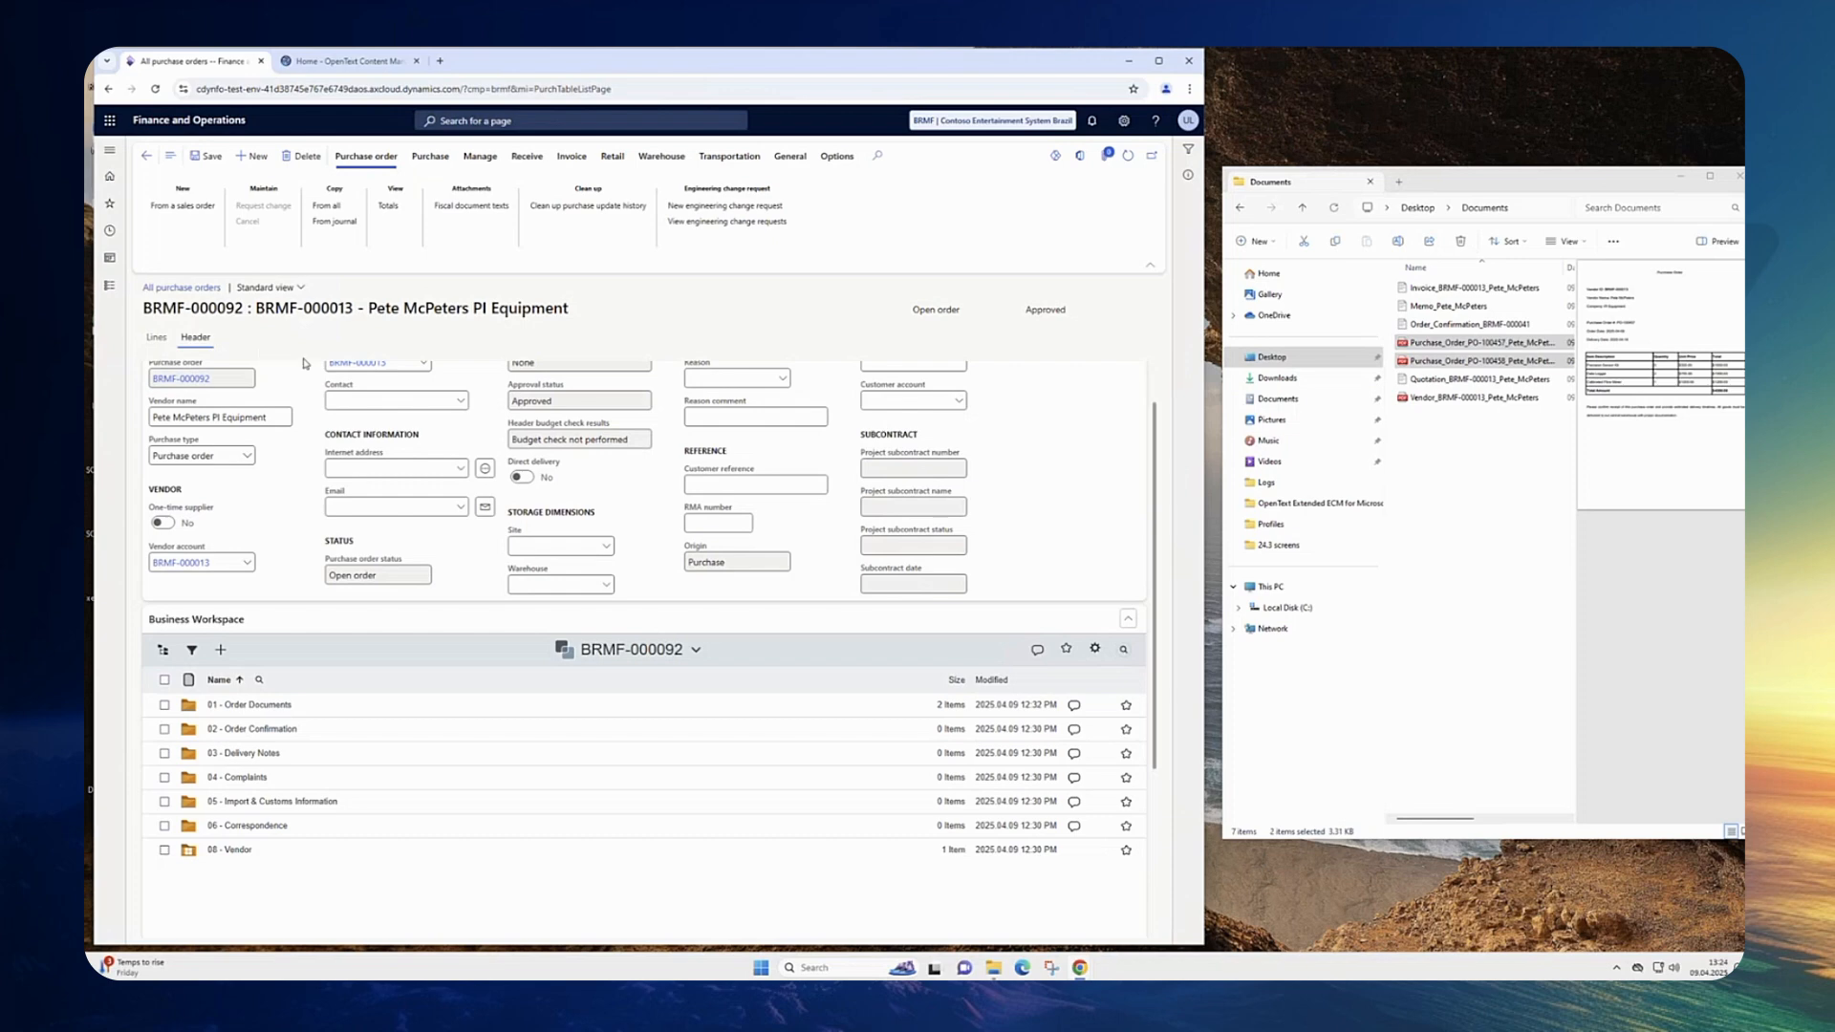
pyautogui.scroll(1, 342, 453)
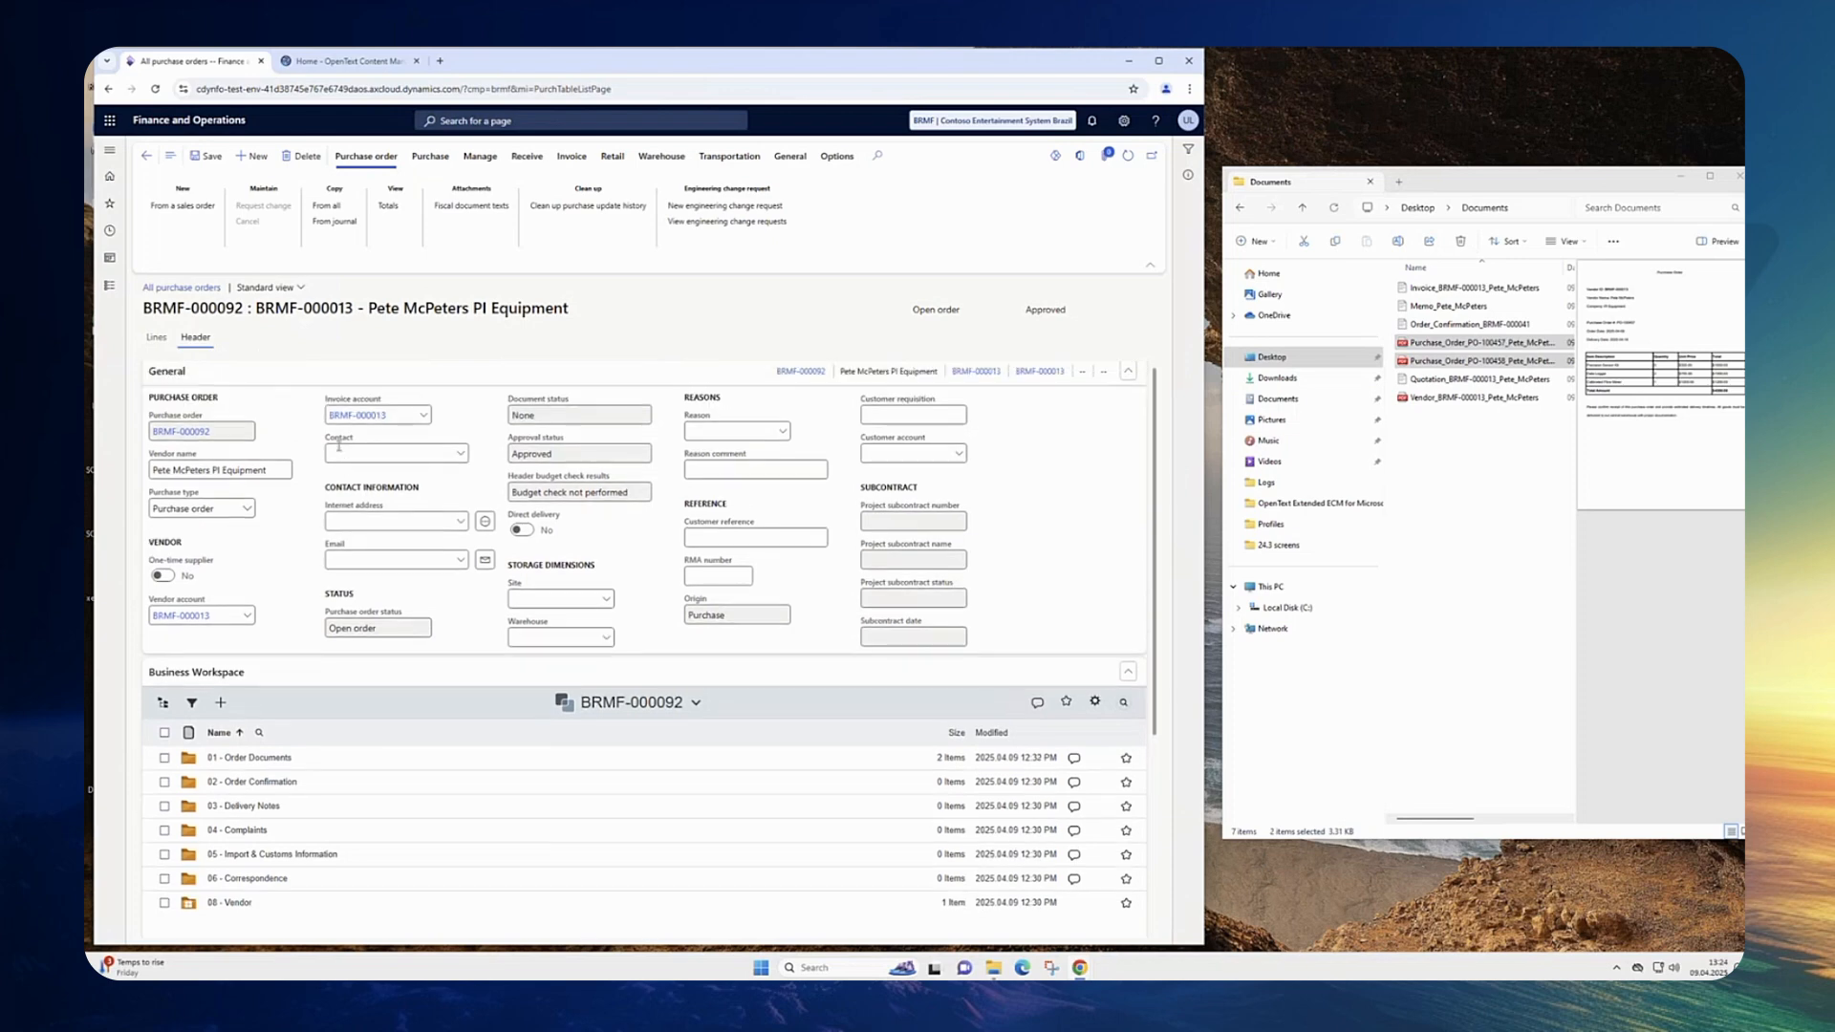
pyautogui.click(111, 290)
pyautogui.click(291, 318)
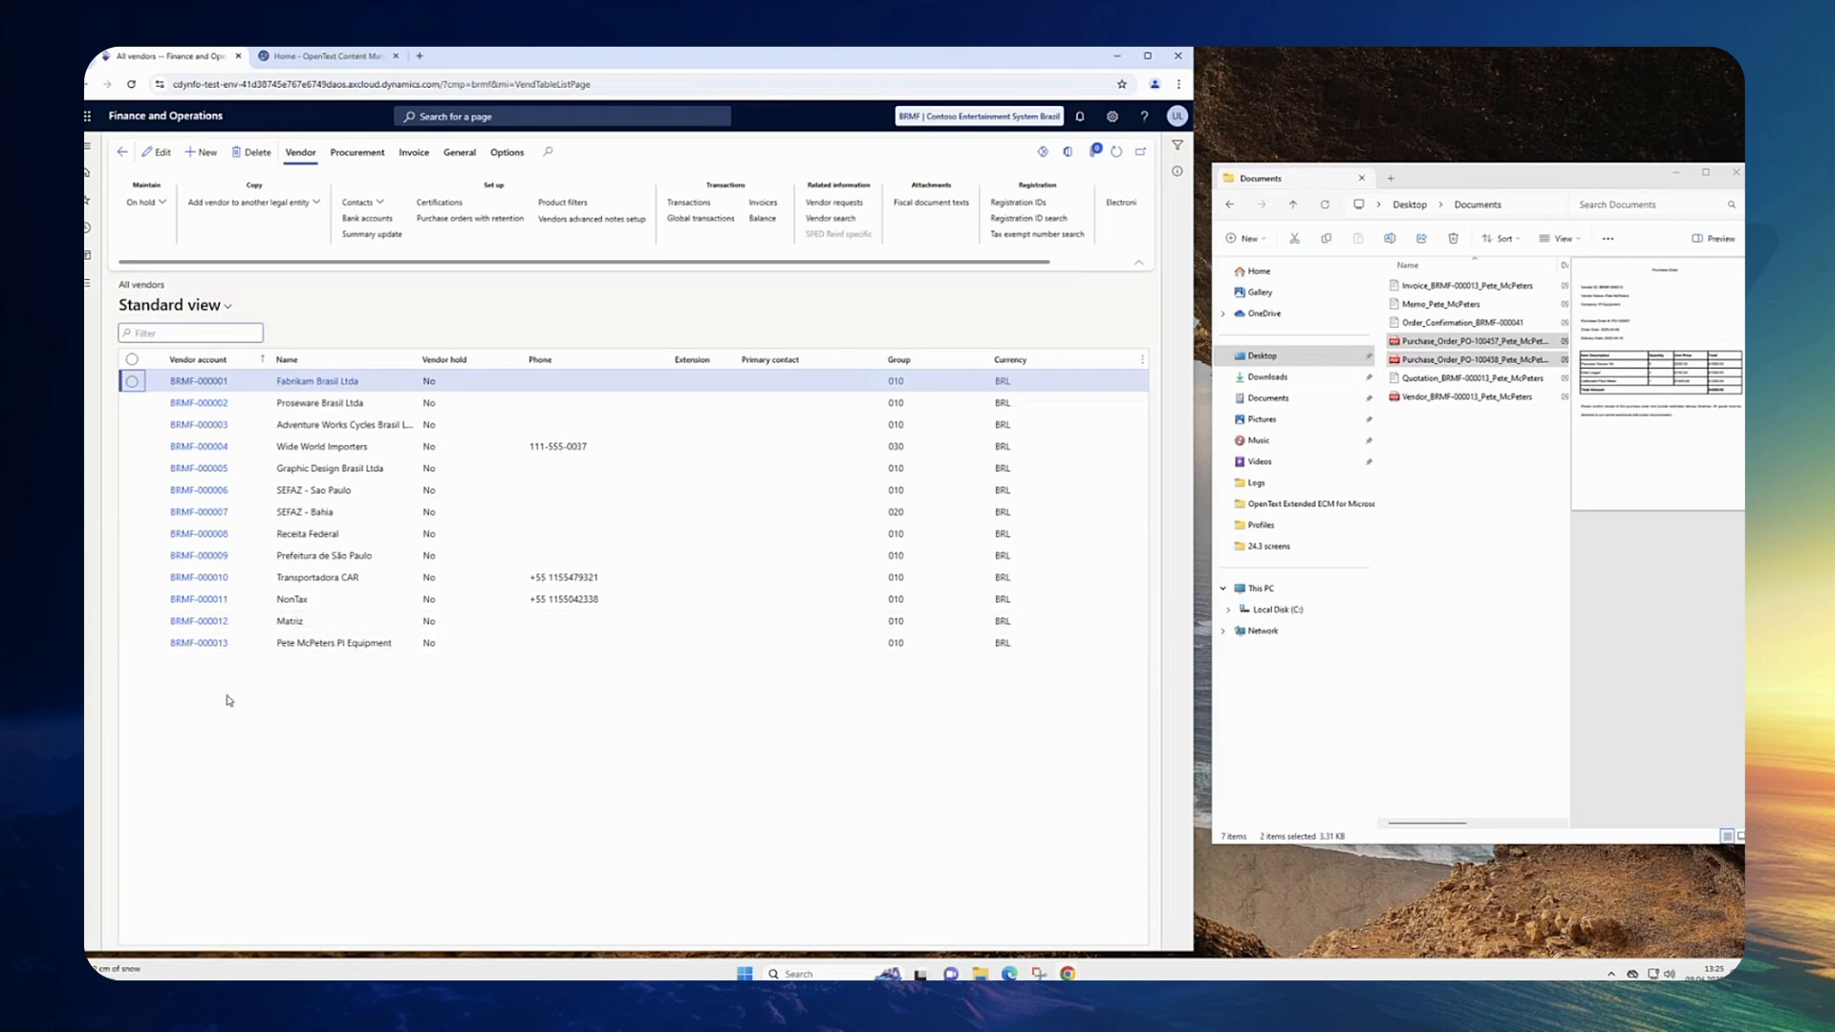
pyautogui.click(201, 645)
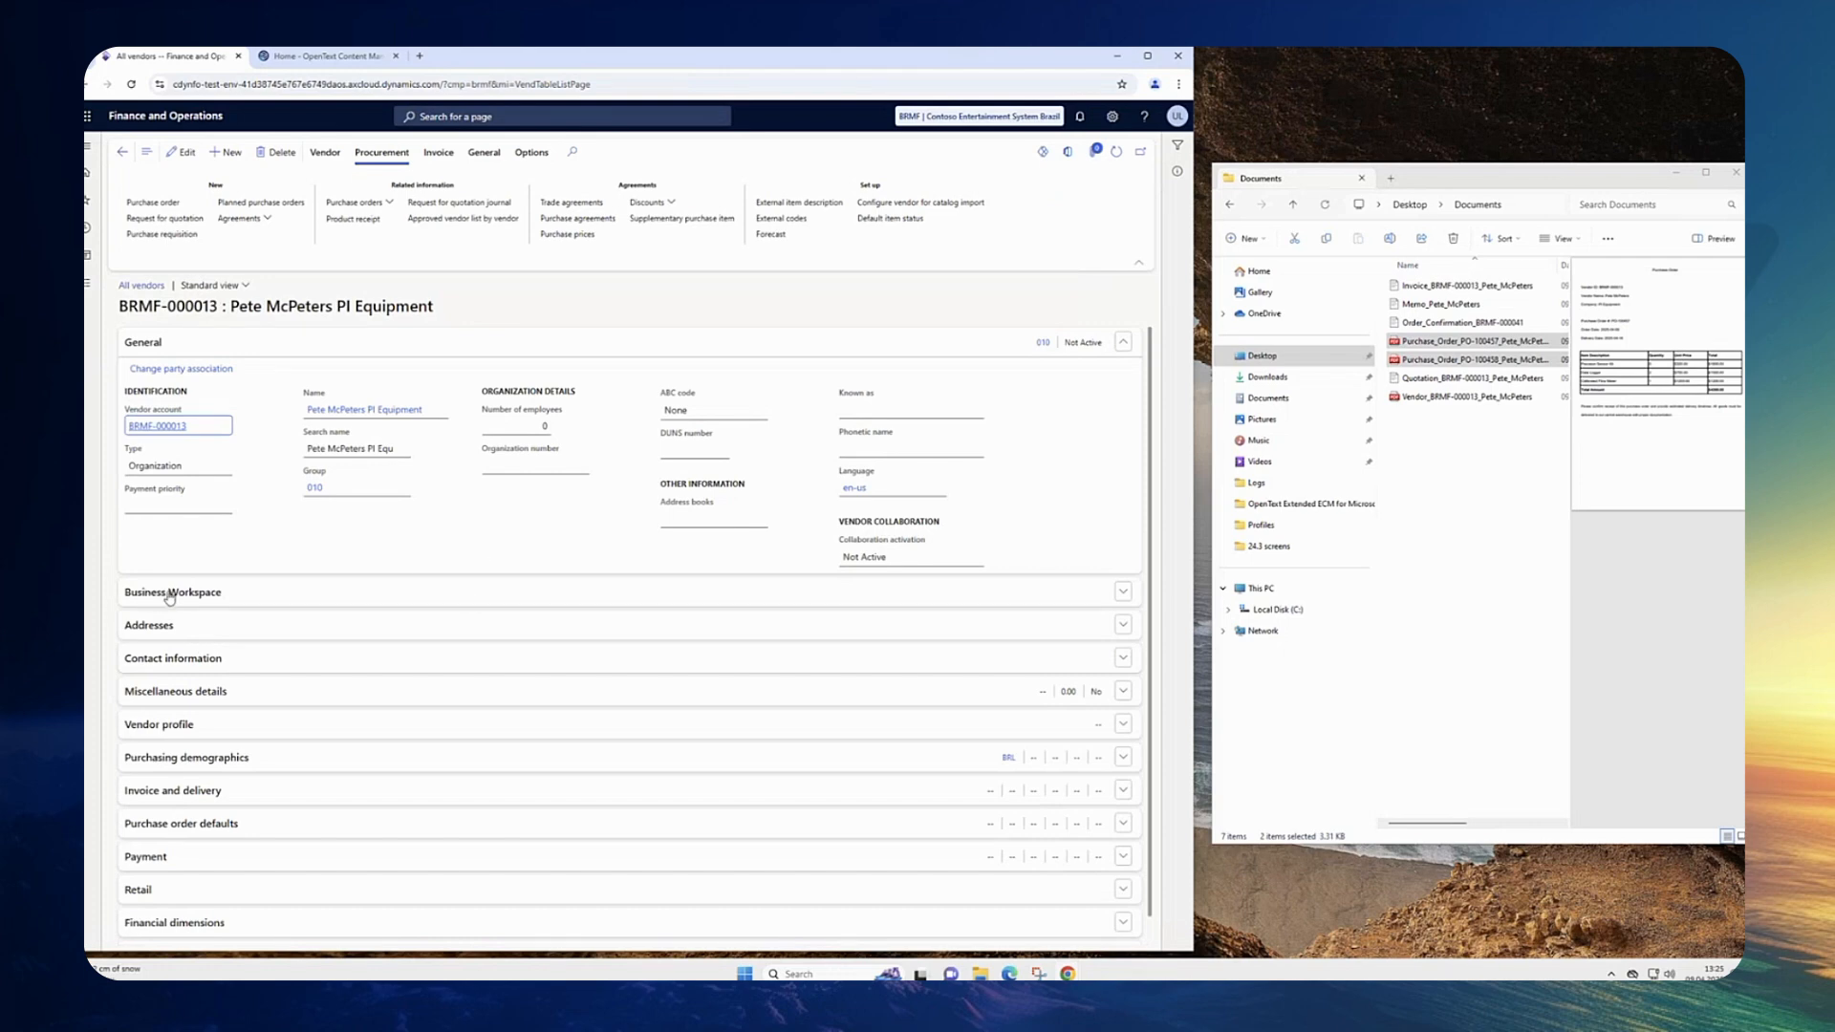
# Step: Expand the vendor's Business Workspace and preview the documents in its 01 - Vendor Information folder
pyautogui.click(383, 600)
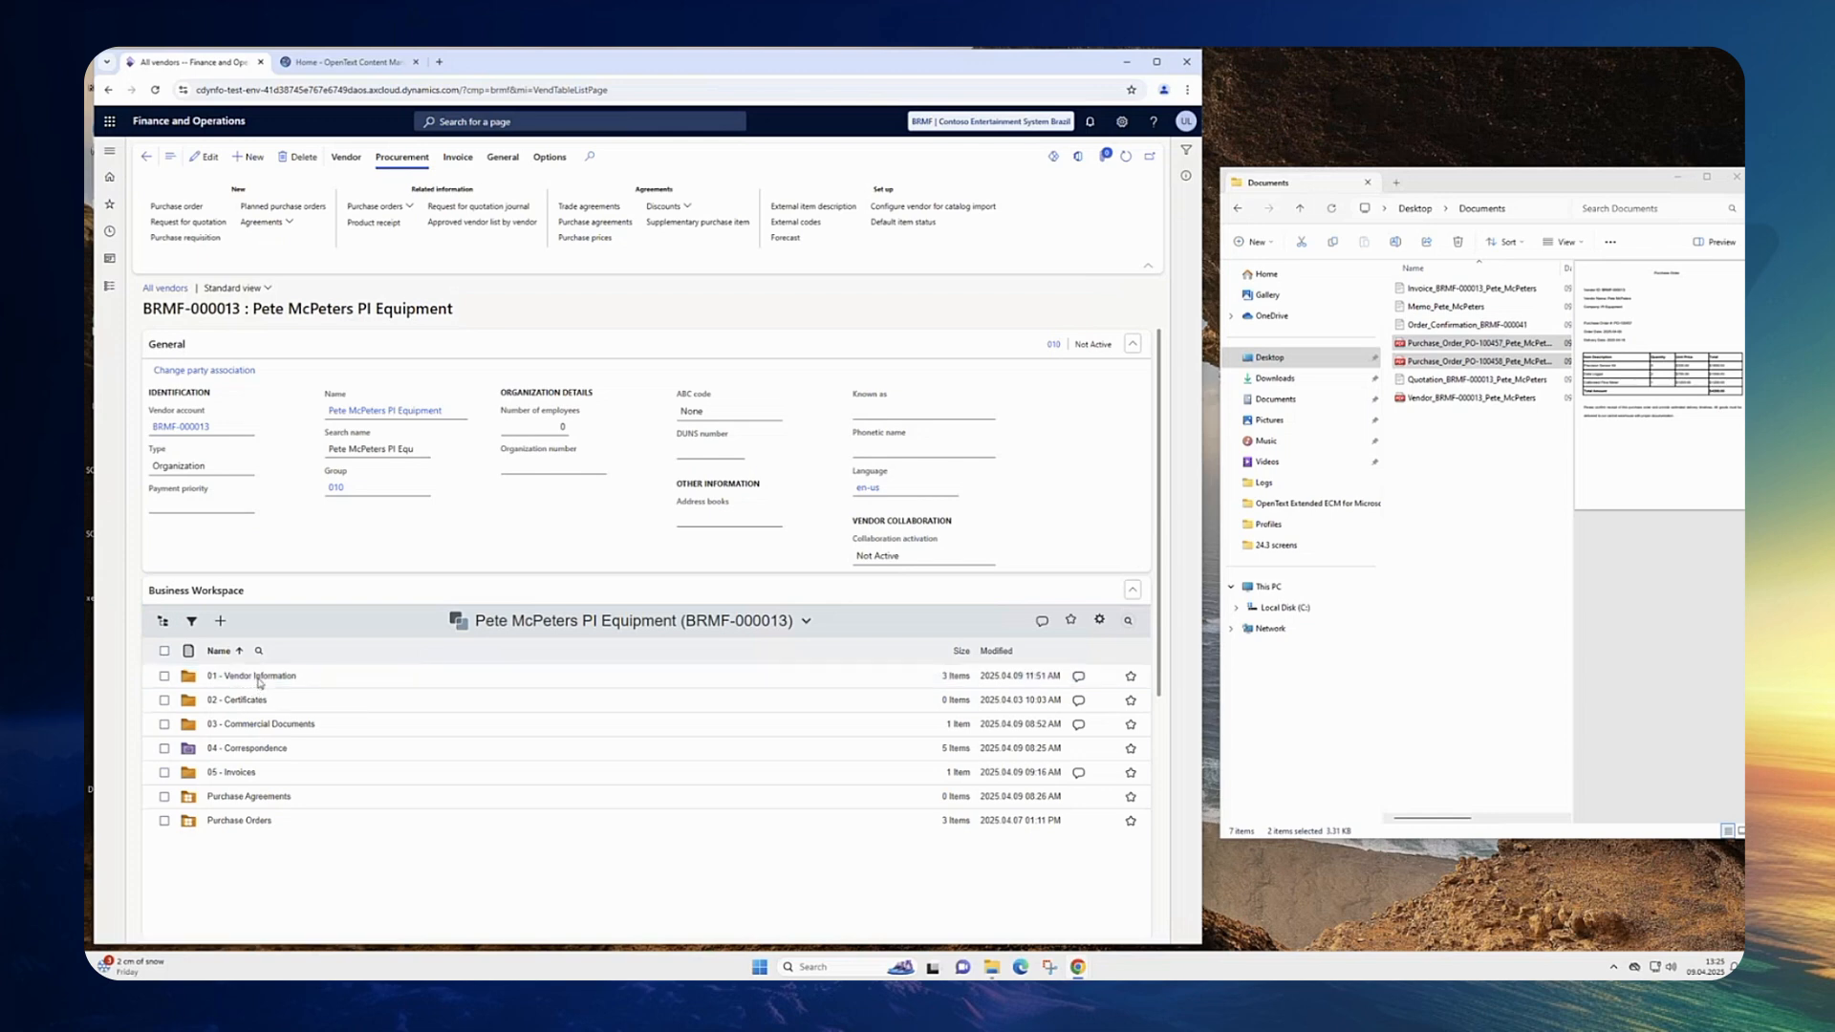
pyautogui.click(258, 677)
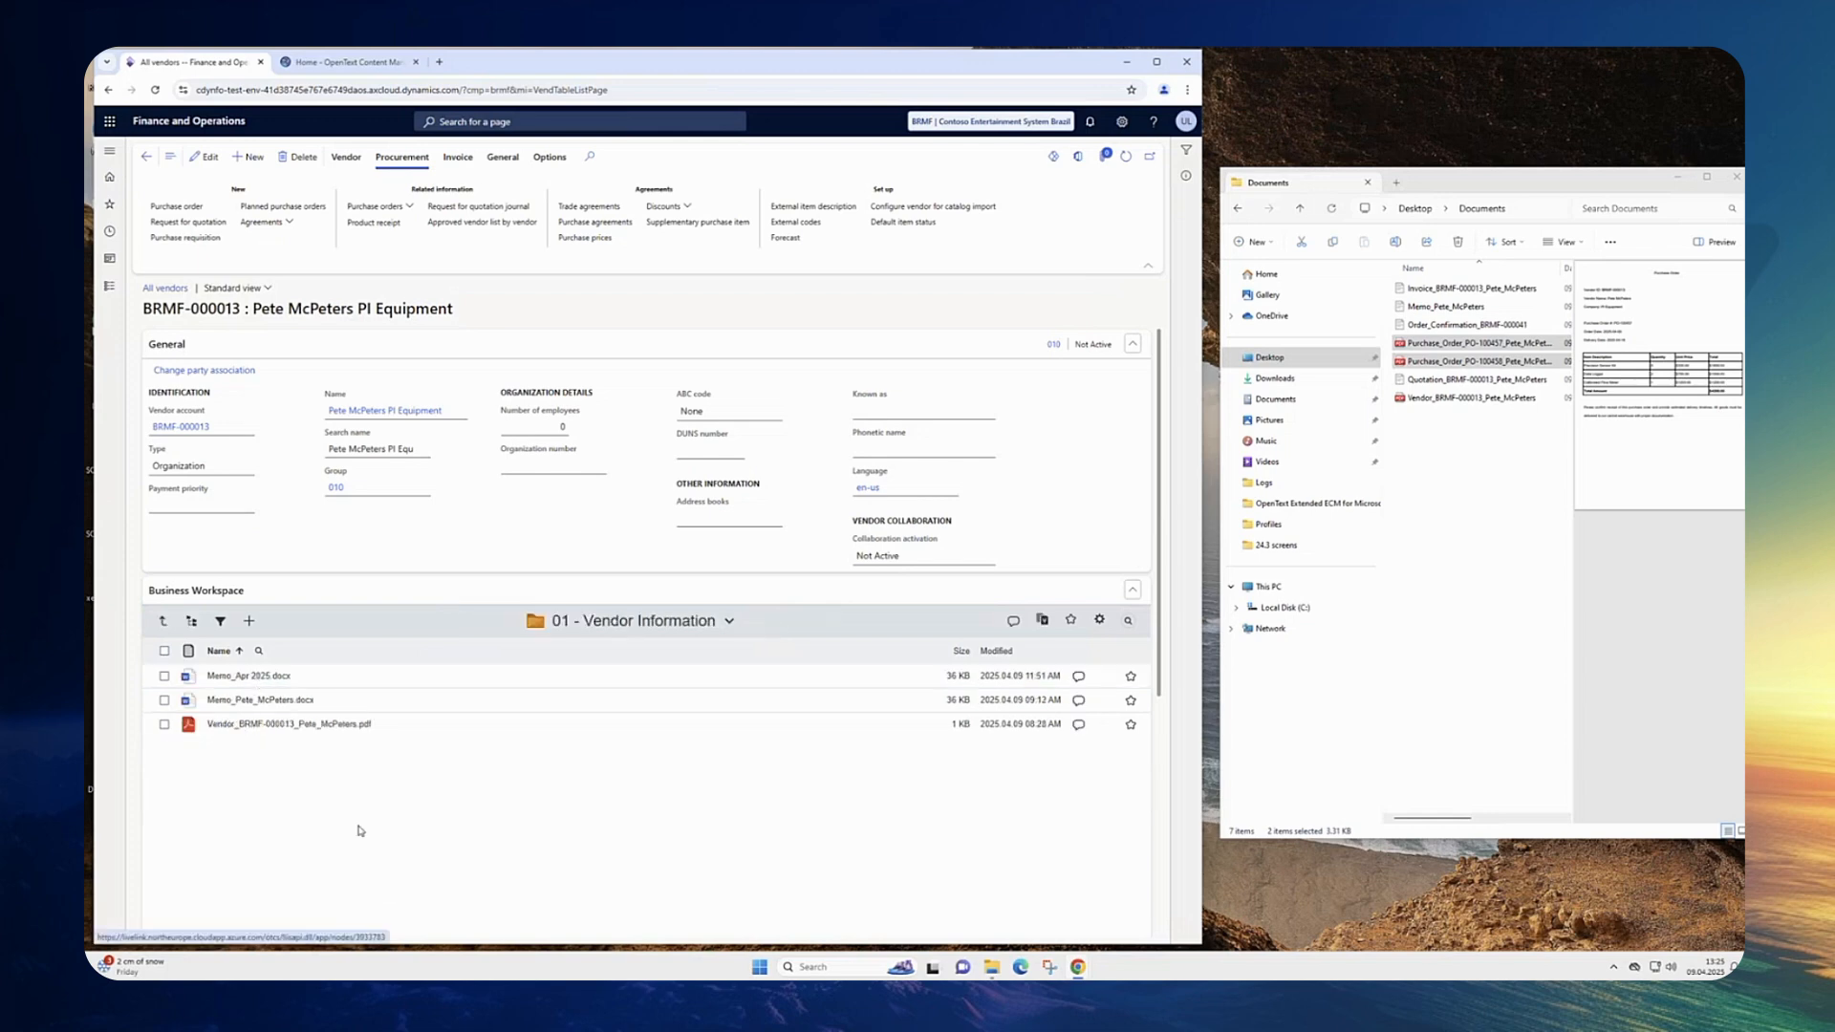
pyautogui.click(249, 727)
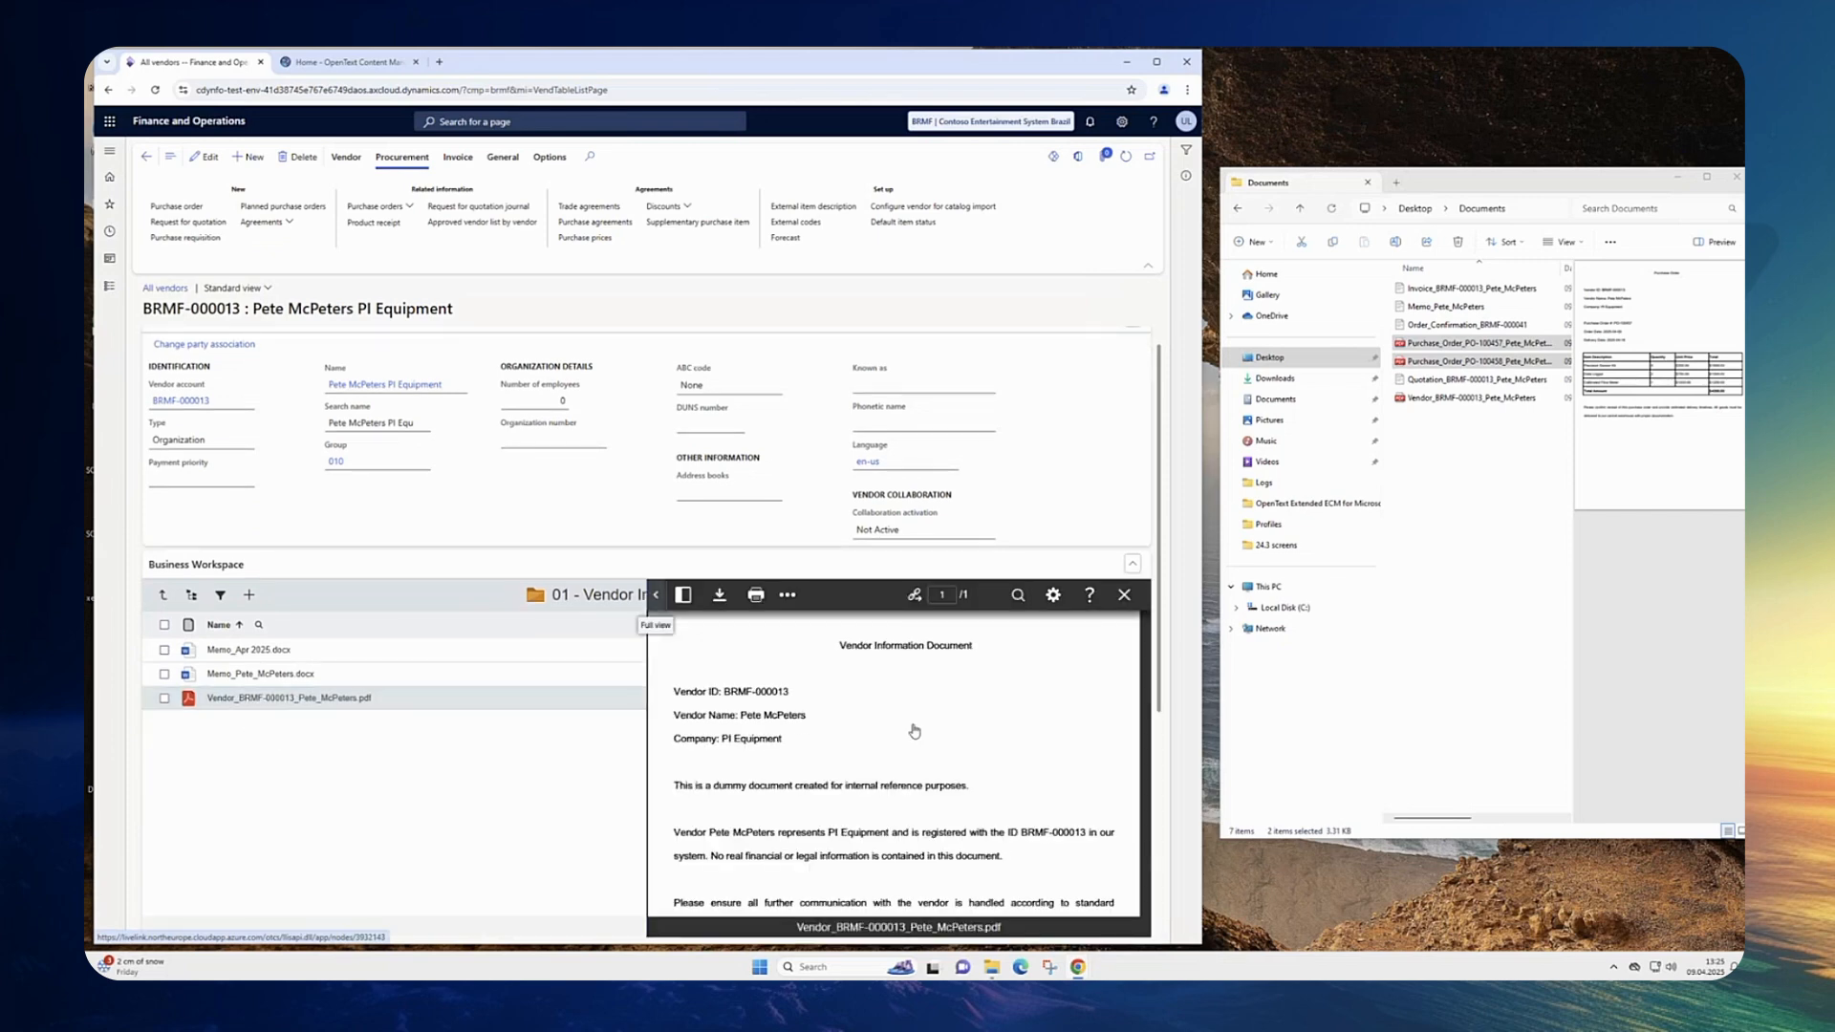
pyautogui.scroll(-3, 911, 731)
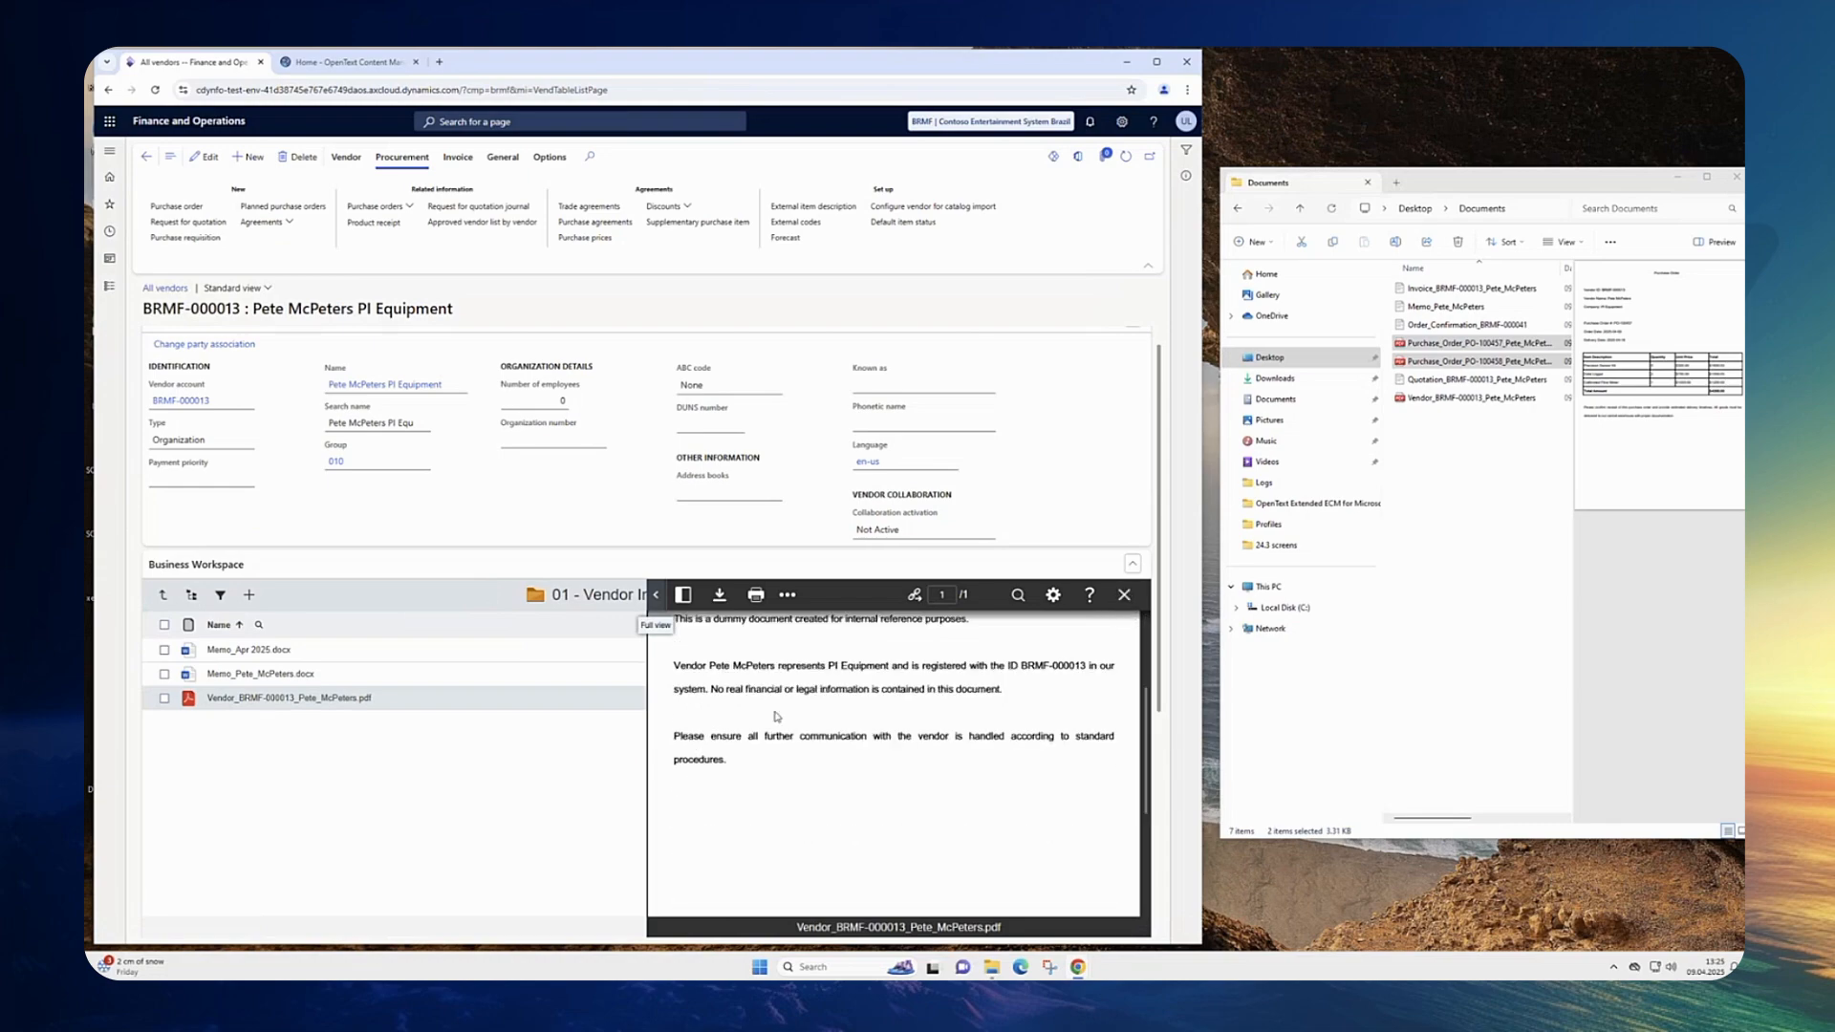
pyautogui.scroll(1, 779, 719)
pyautogui.click(254, 675)
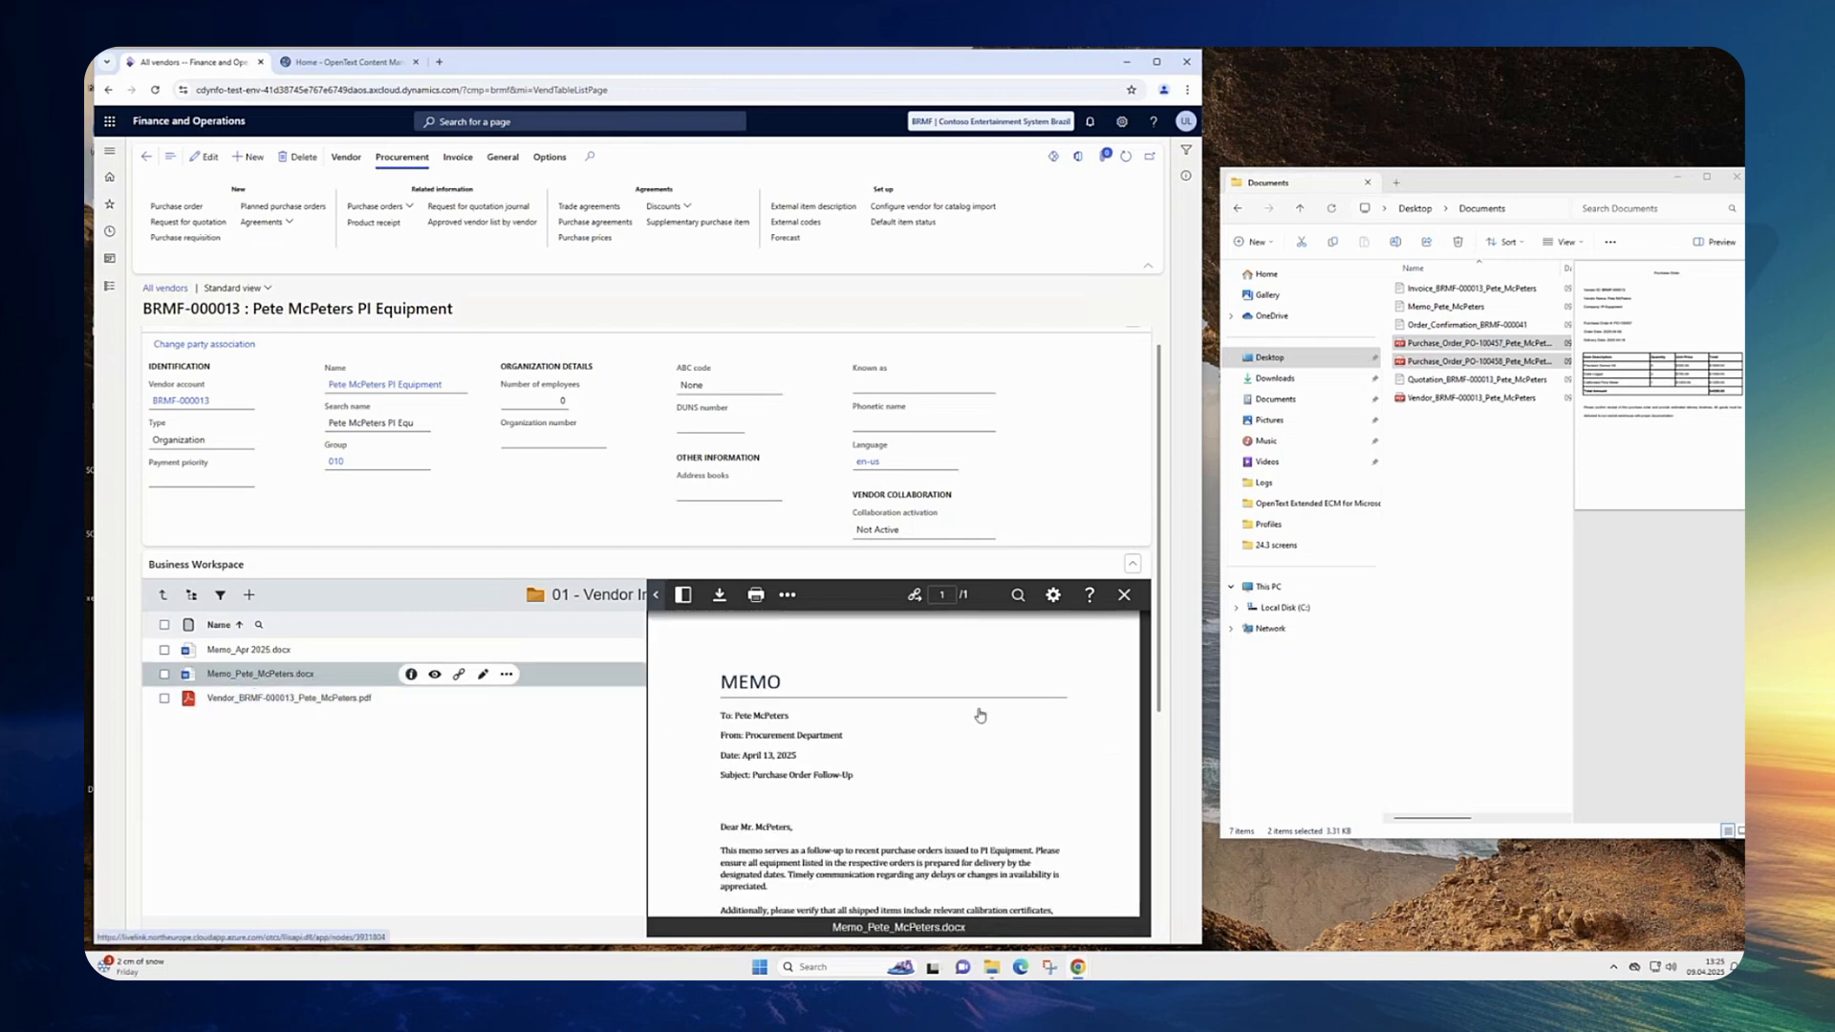
pyautogui.click(1125, 596)
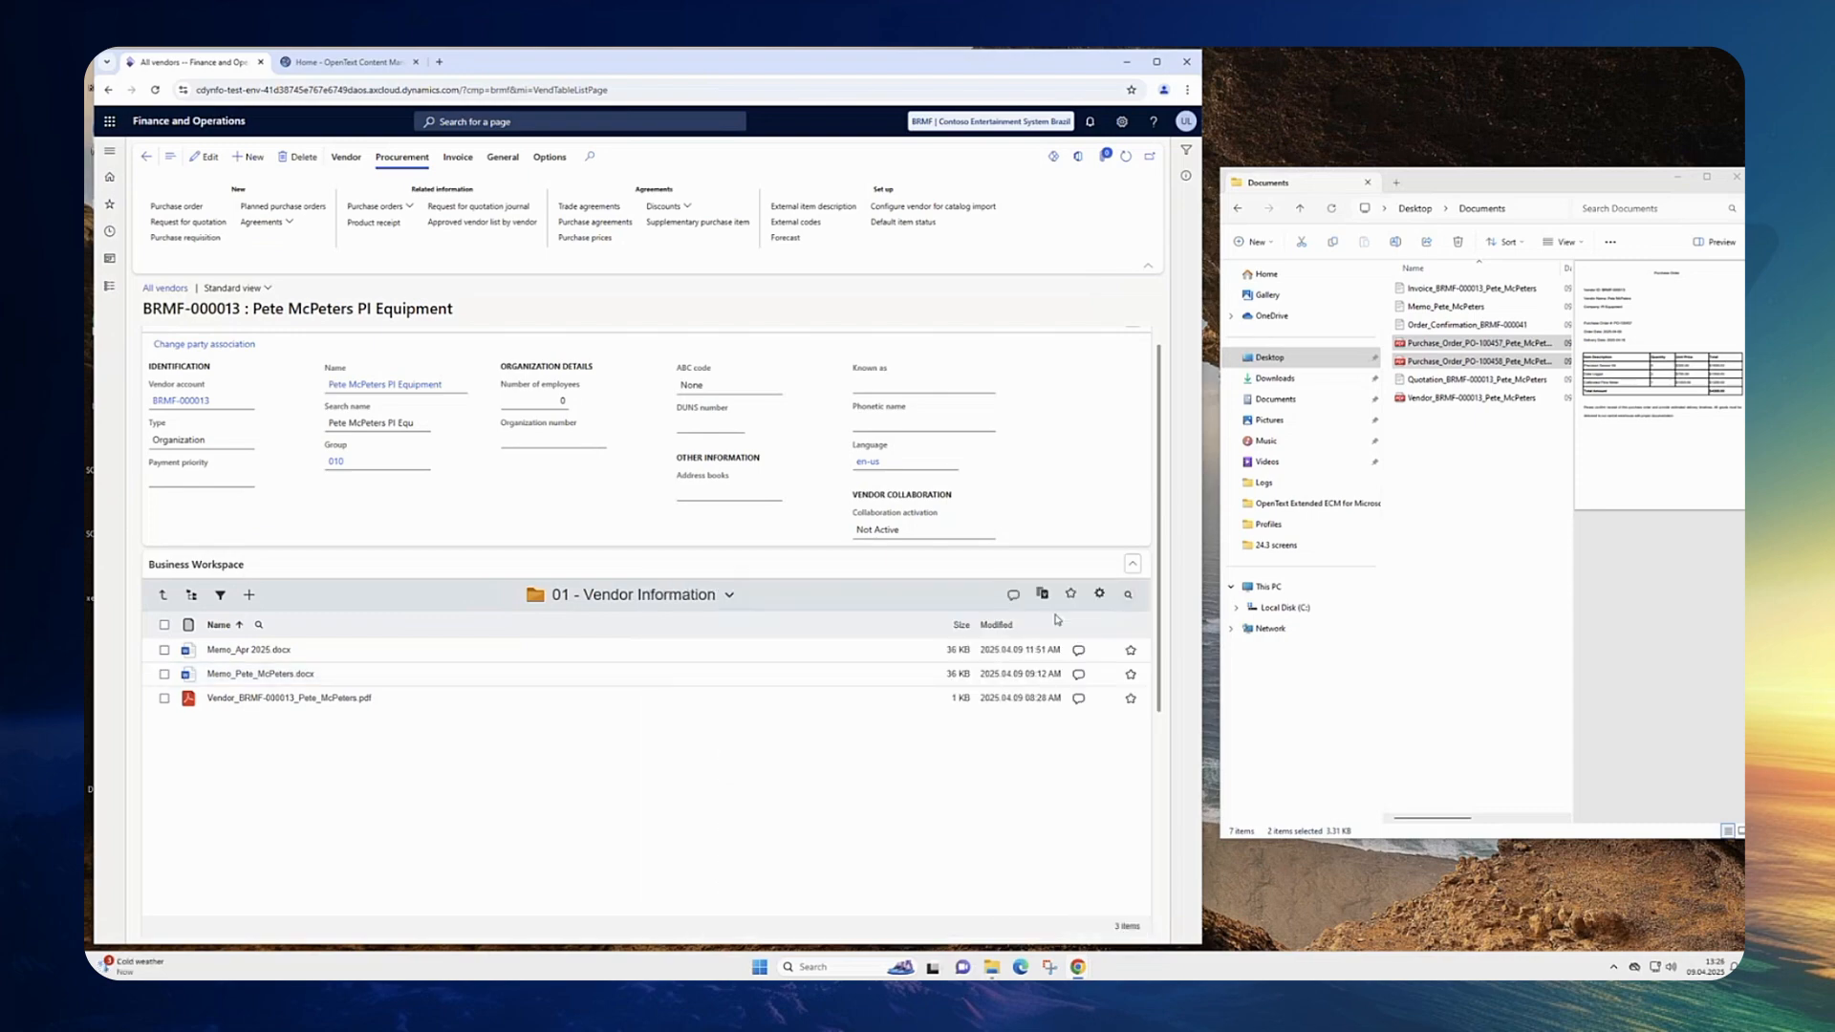
# Step: Filter the vendor workspace to show only Microsoft Word documents
pyautogui.click(220, 596)
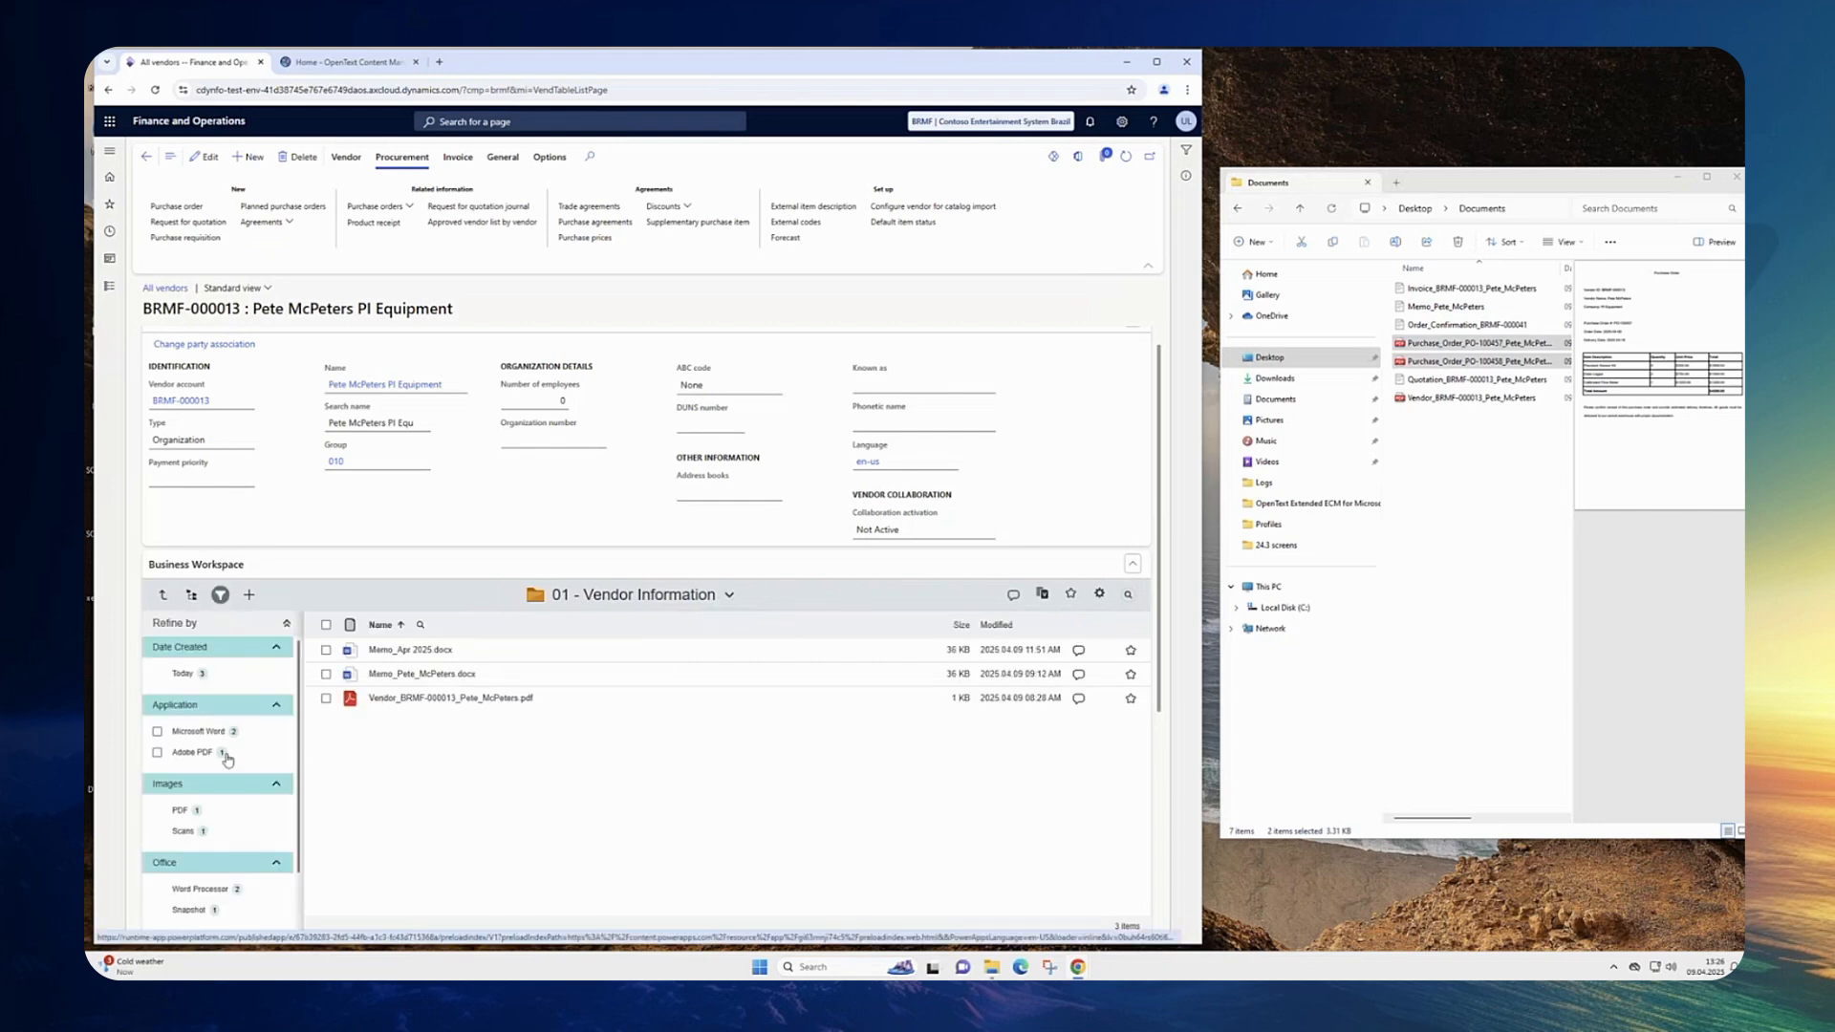
pyautogui.click(163, 595)
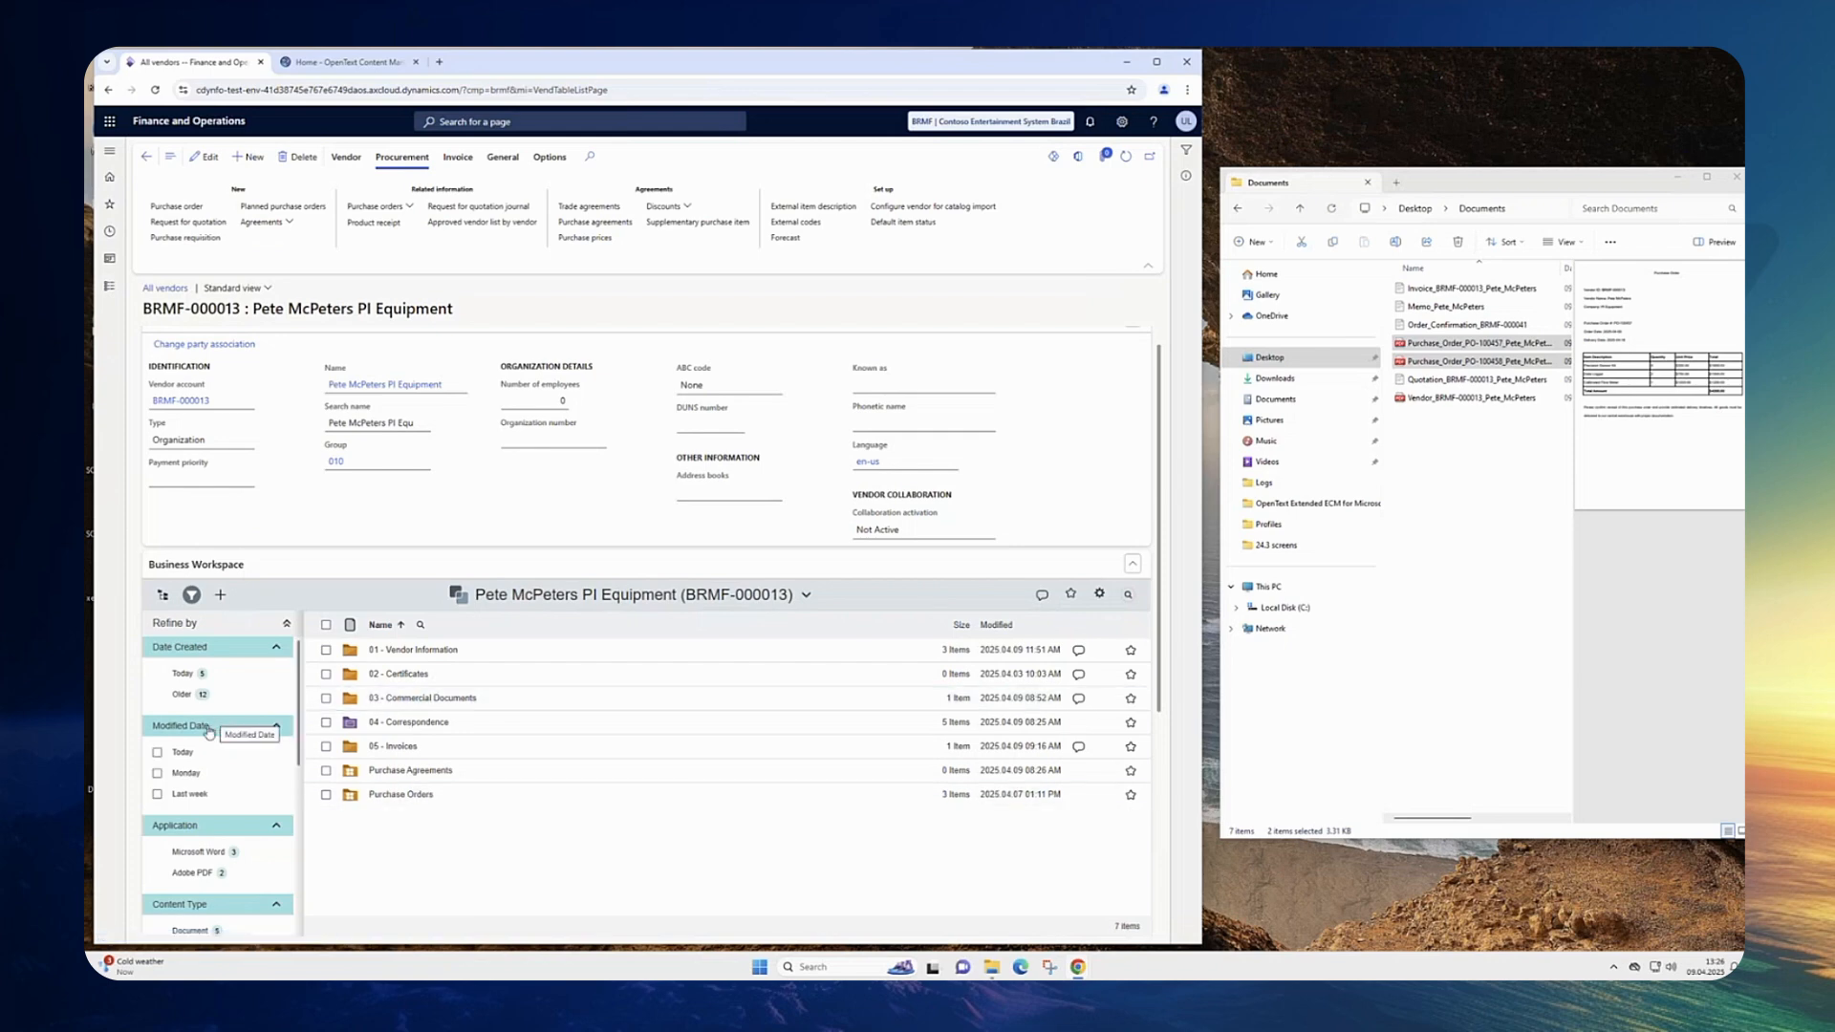
pyautogui.scroll(-1, 199, 840)
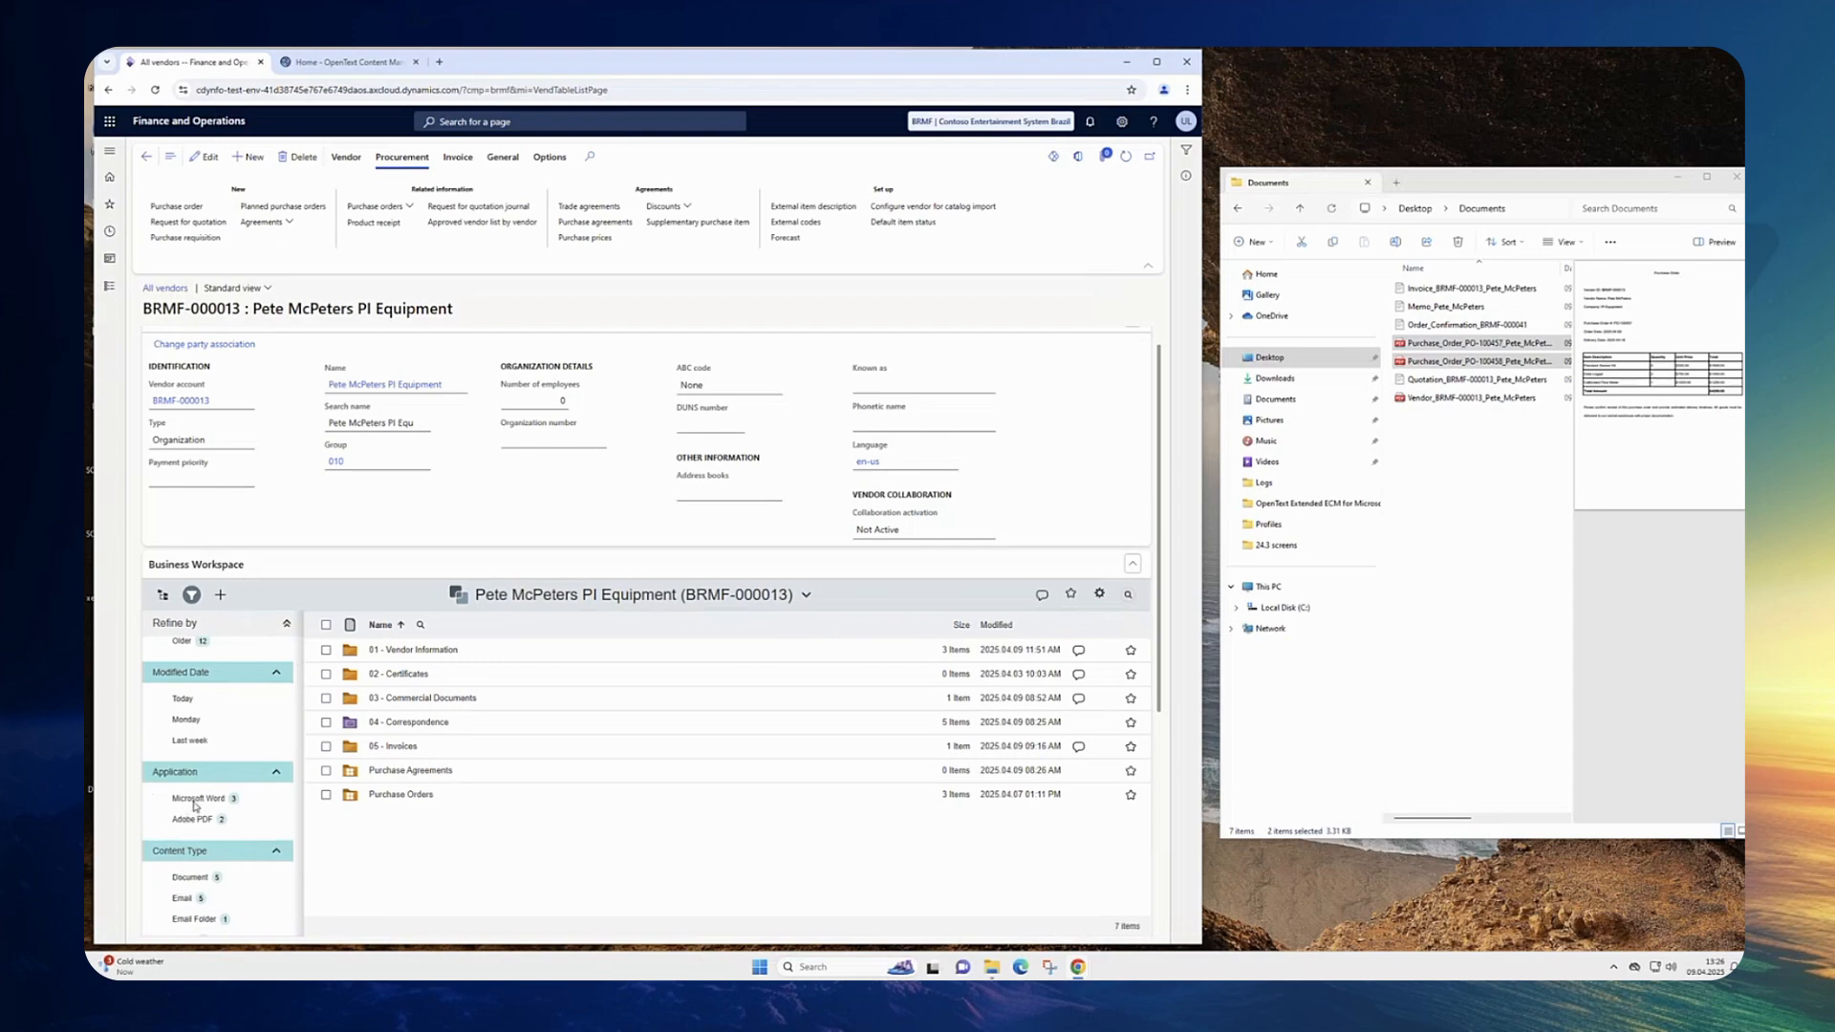
pyautogui.click(197, 800)
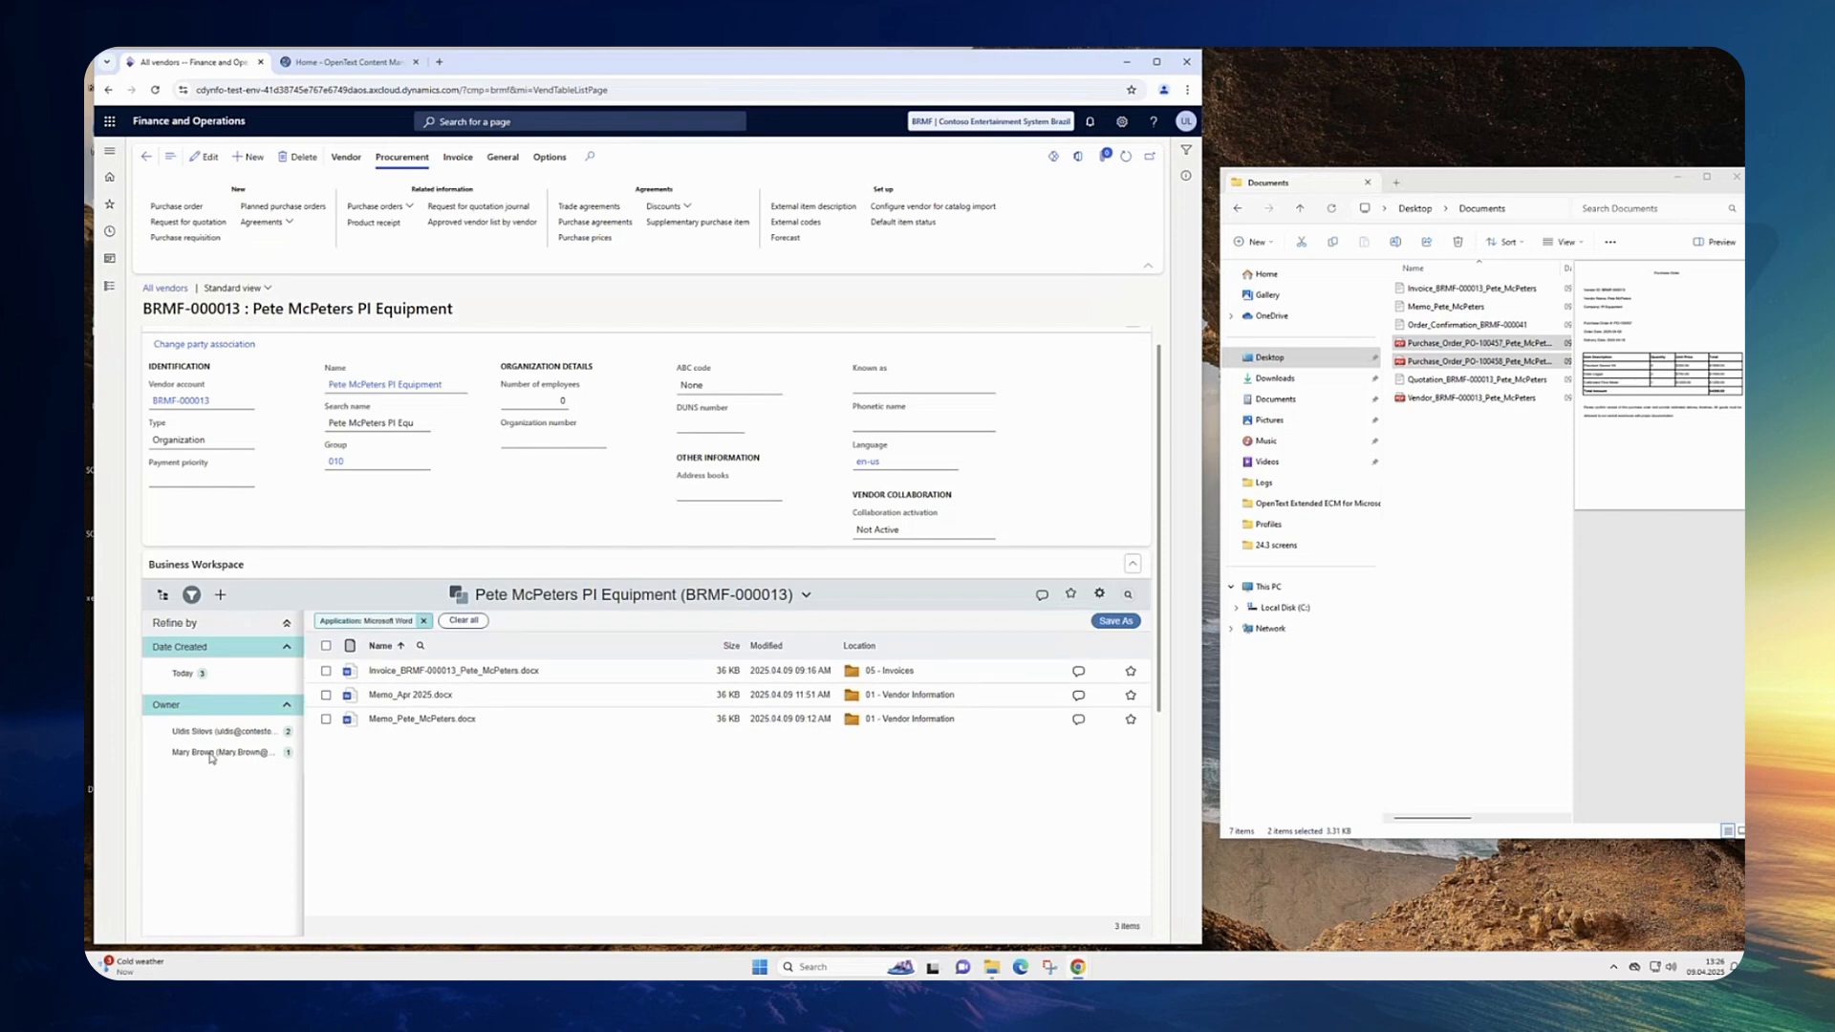
# Step: Narrow the Word documents to one owner, then clear all workspace filters
pyautogui.click(210, 753)
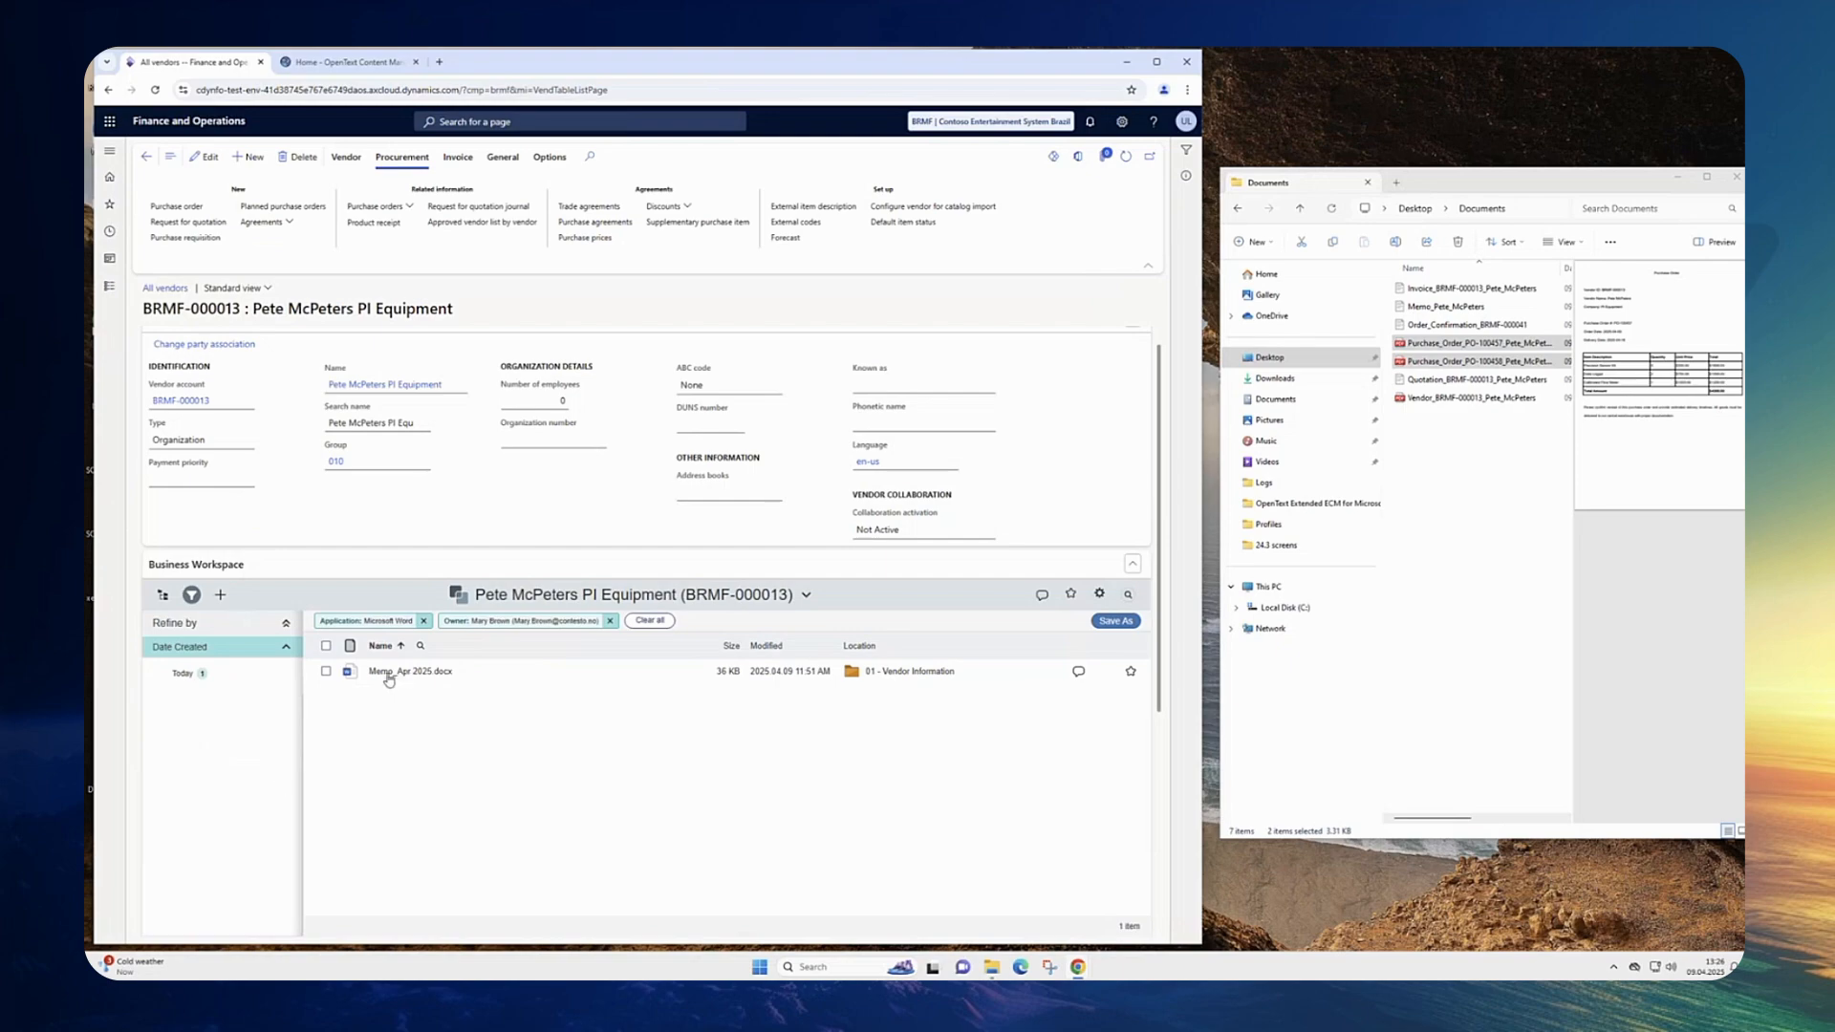
pyautogui.click(640, 622)
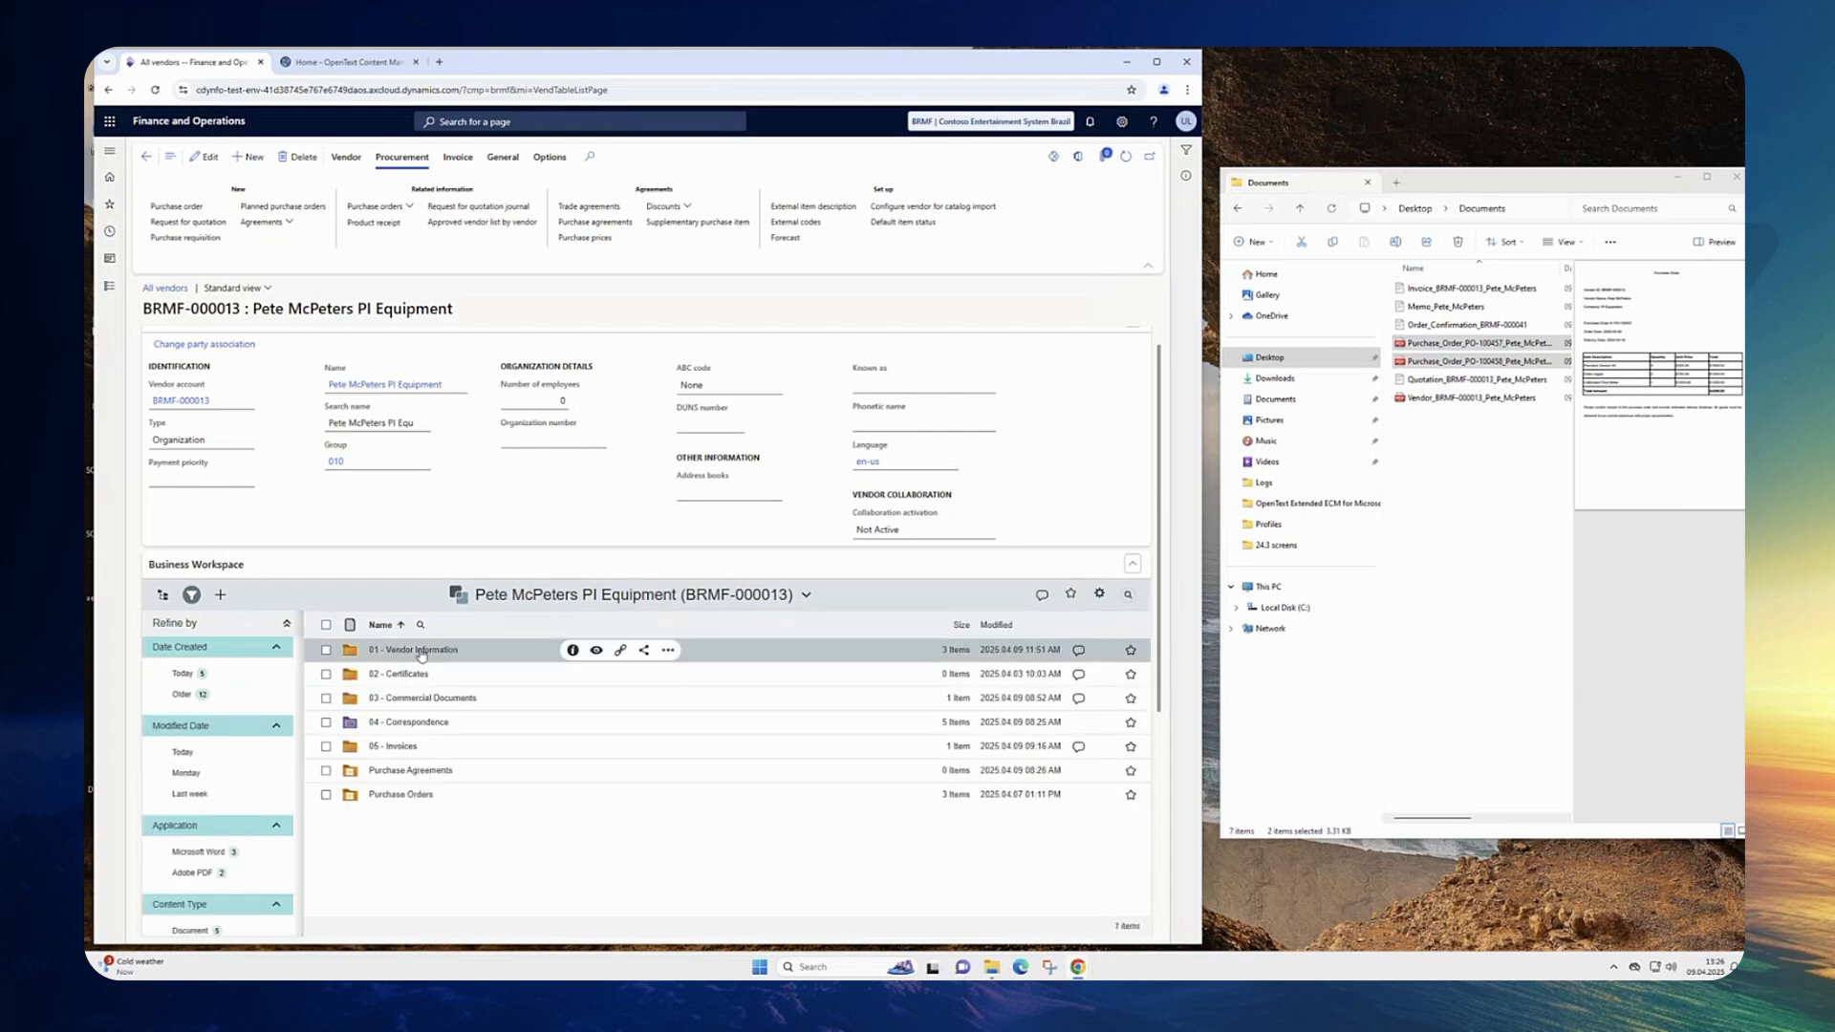
# Step: Open the 01 - Vendor Information folder and sort its documents by modified date
pyautogui.click(420, 650)
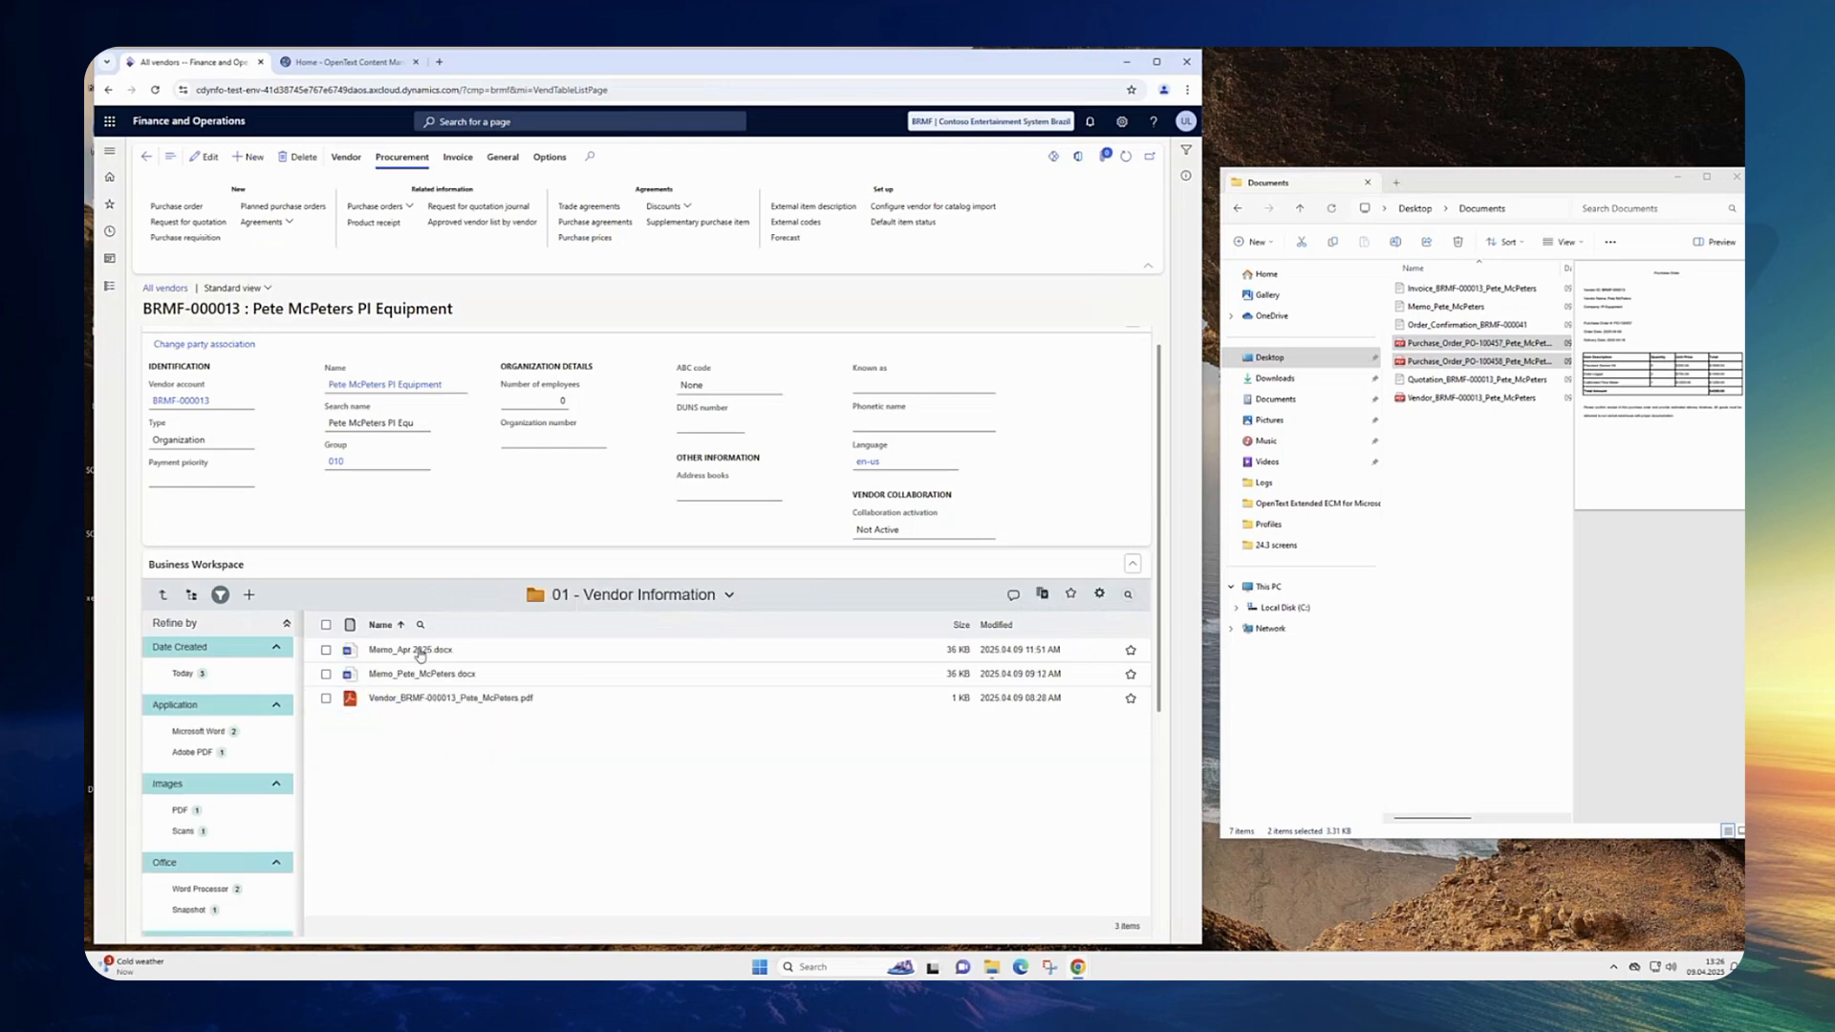
pyautogui.moveTo(422, 659)
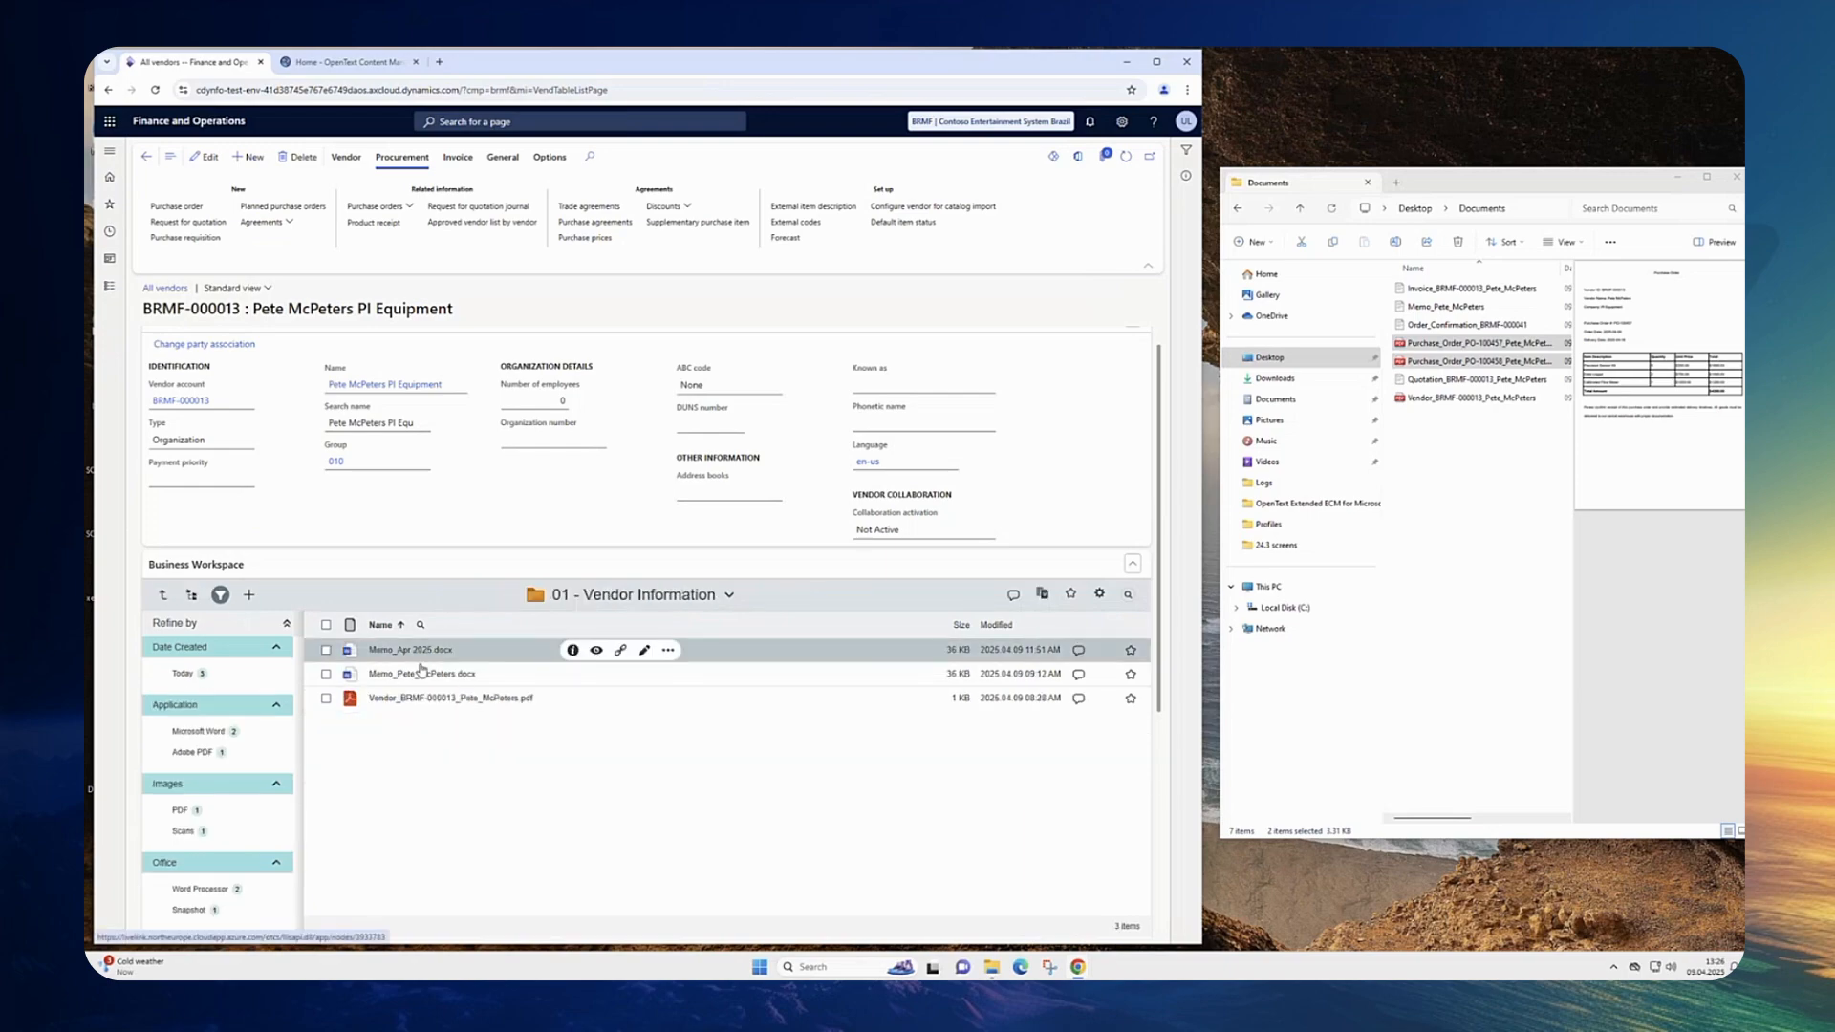
pyautogui.click(1008, 626)
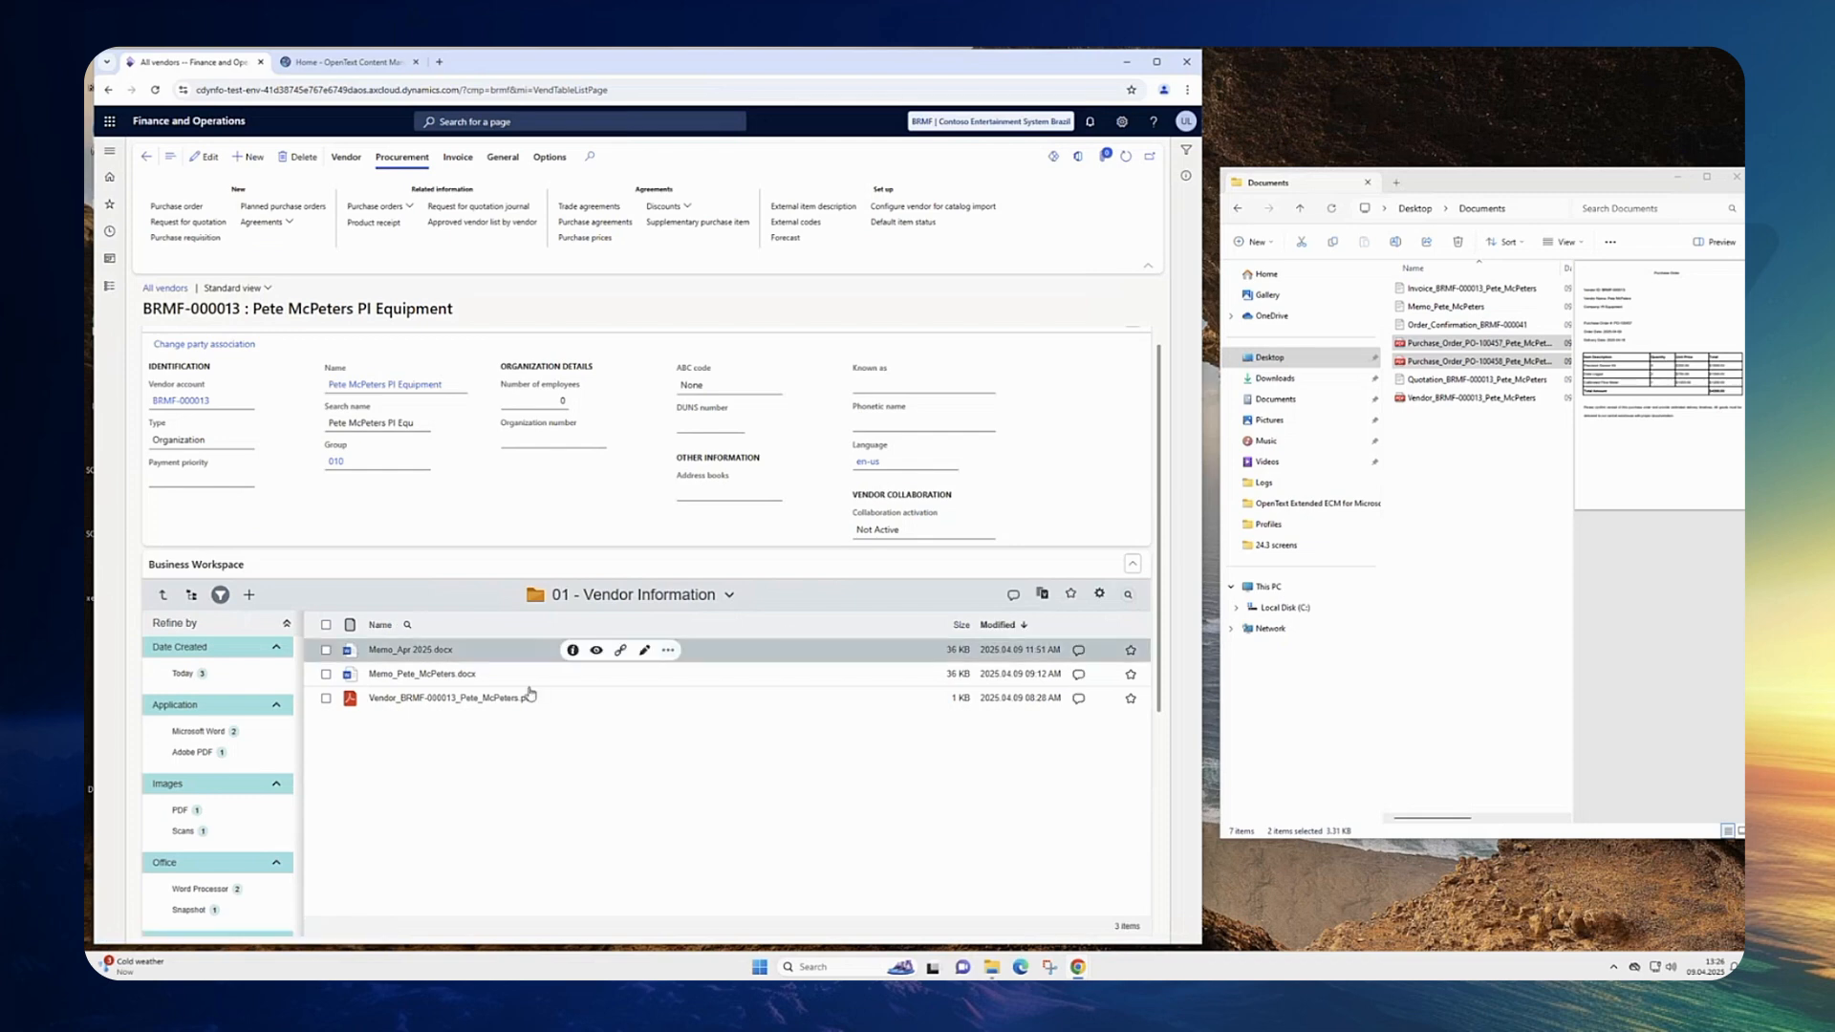
# Step: Open the properties of Memo_Apr 2025.docx and view the version history of both memo documents
pyautogui.click(571, 651)
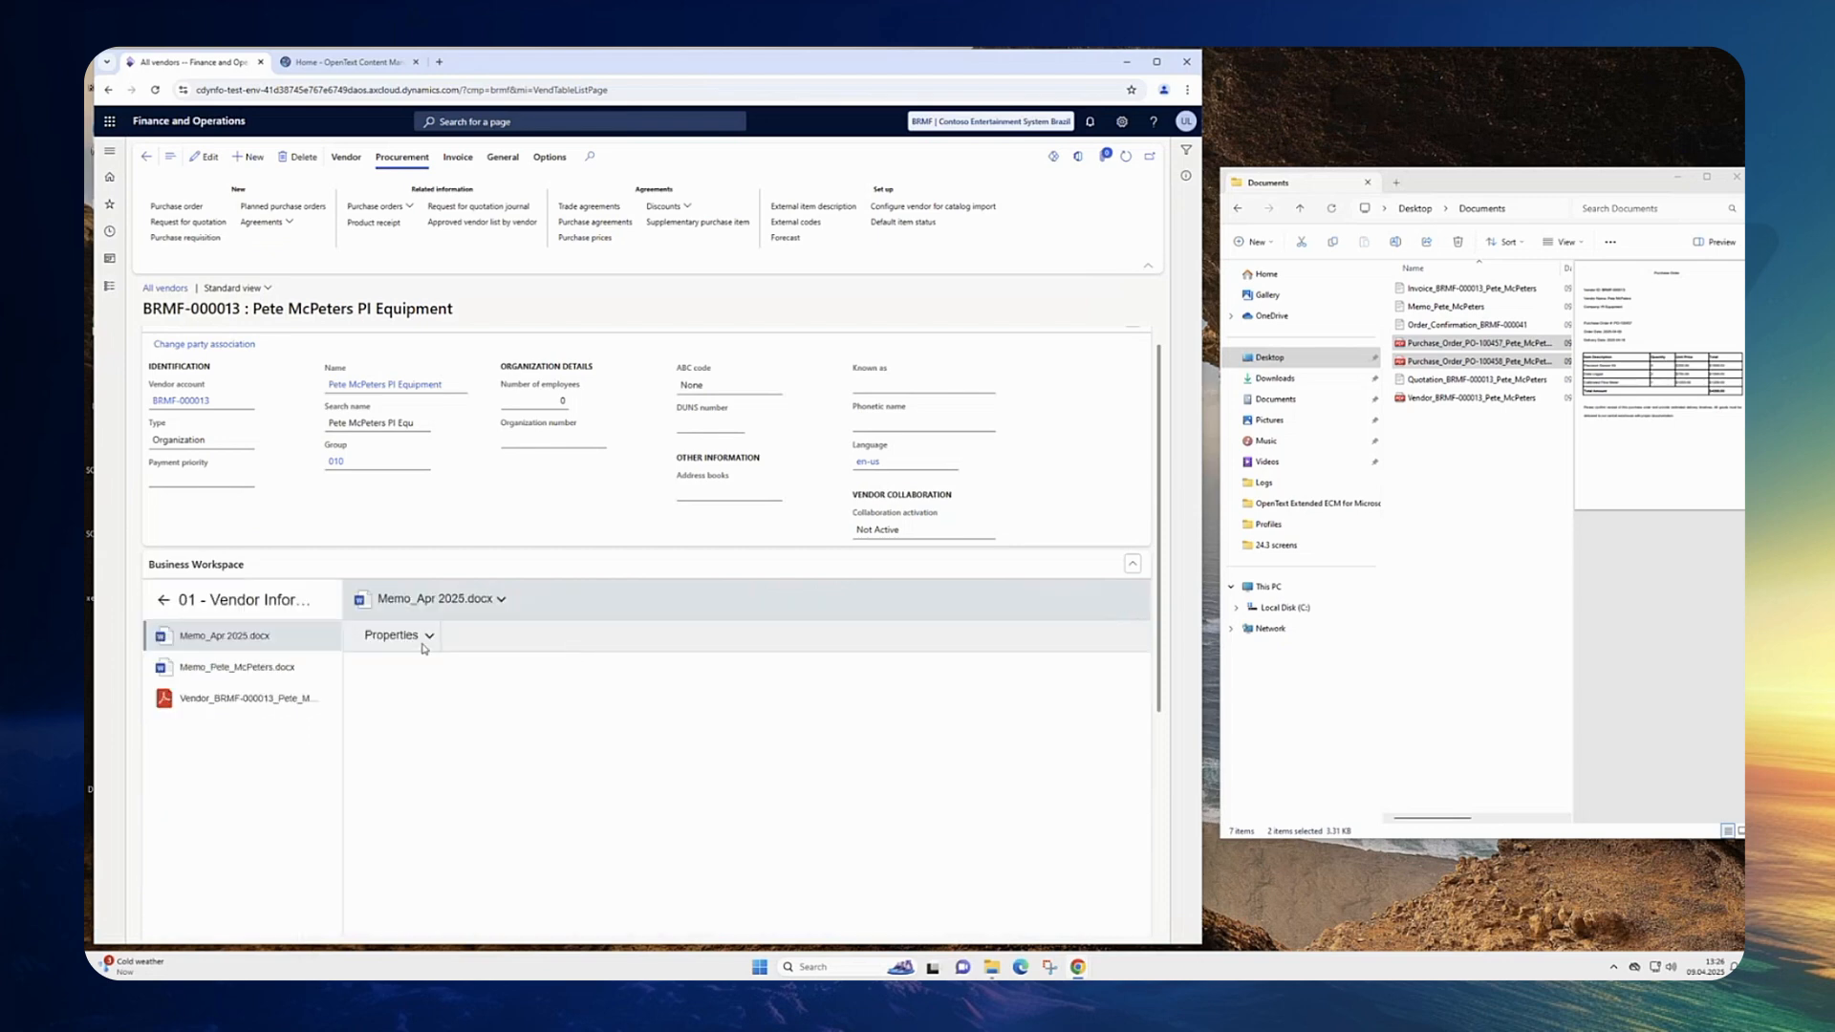
pyautogui.click(423, 642)
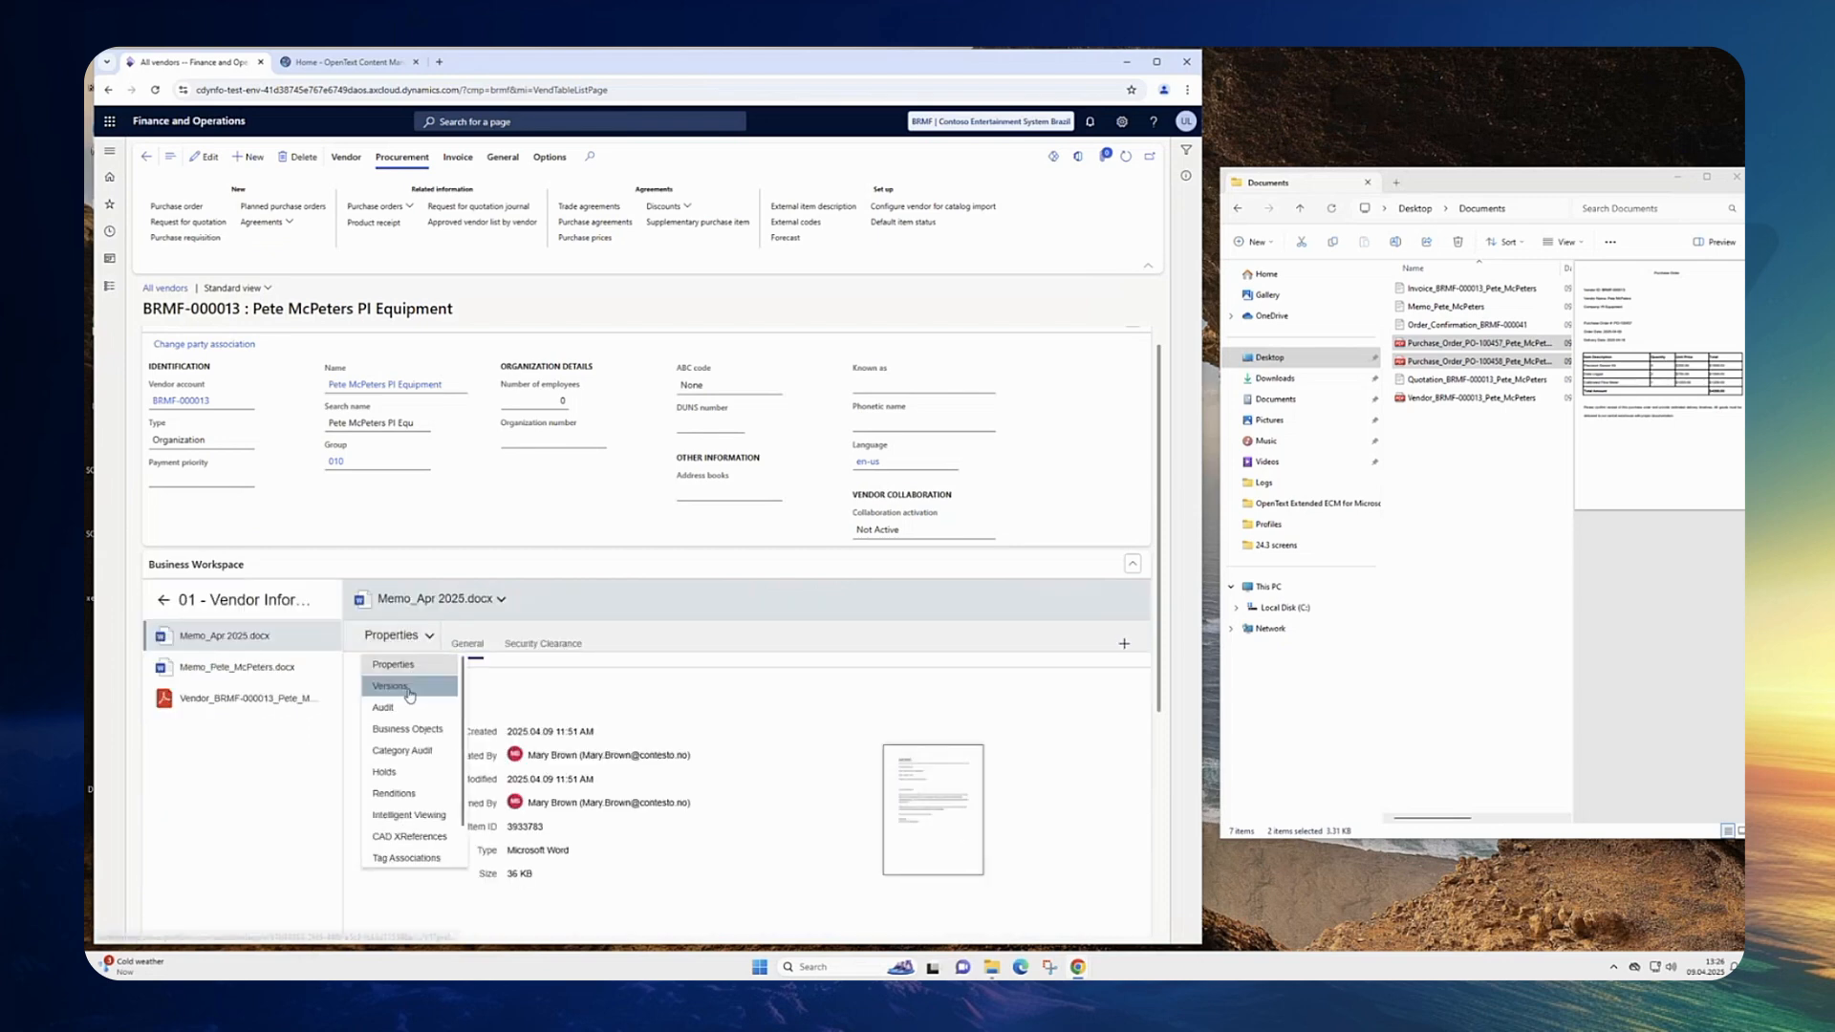
pyautogui.click(409, 687)
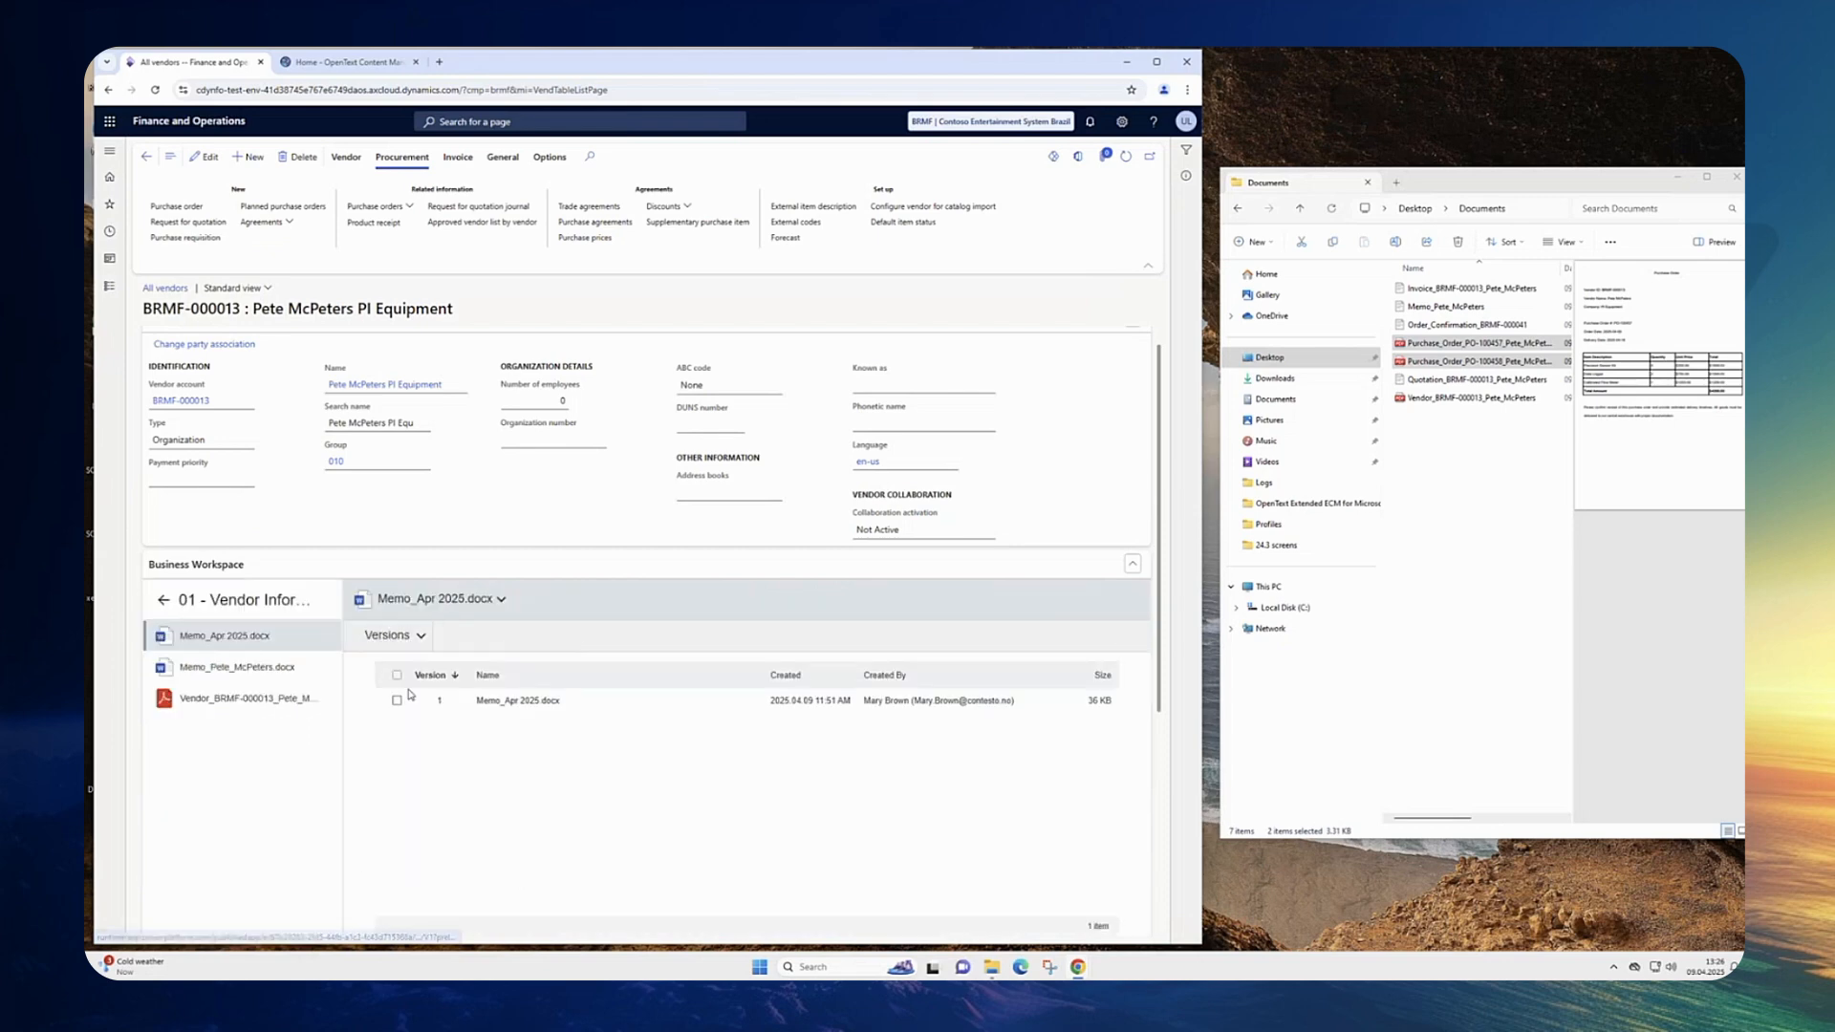
pyautogui.click(237, 669)
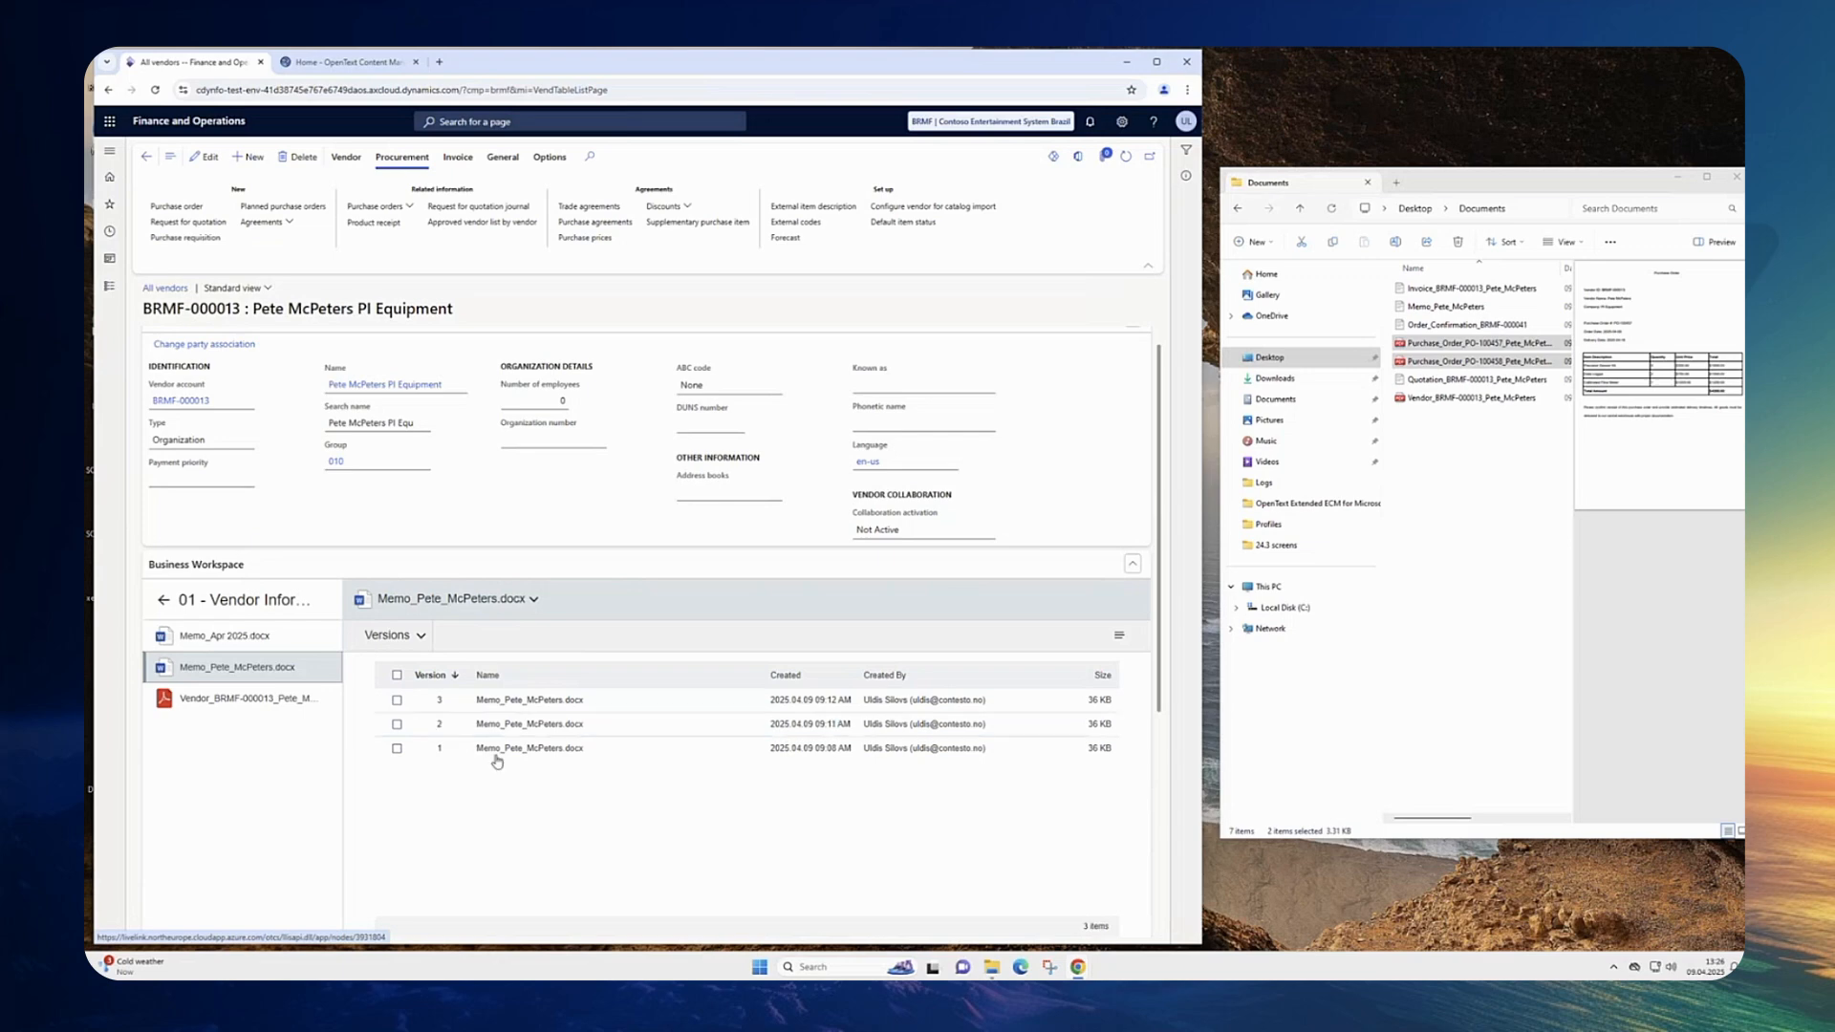
# Step: Browse the 04 - Correspondence folder, then open the 03 - Commercial Documents folder
pyautogui.click(164, 598)
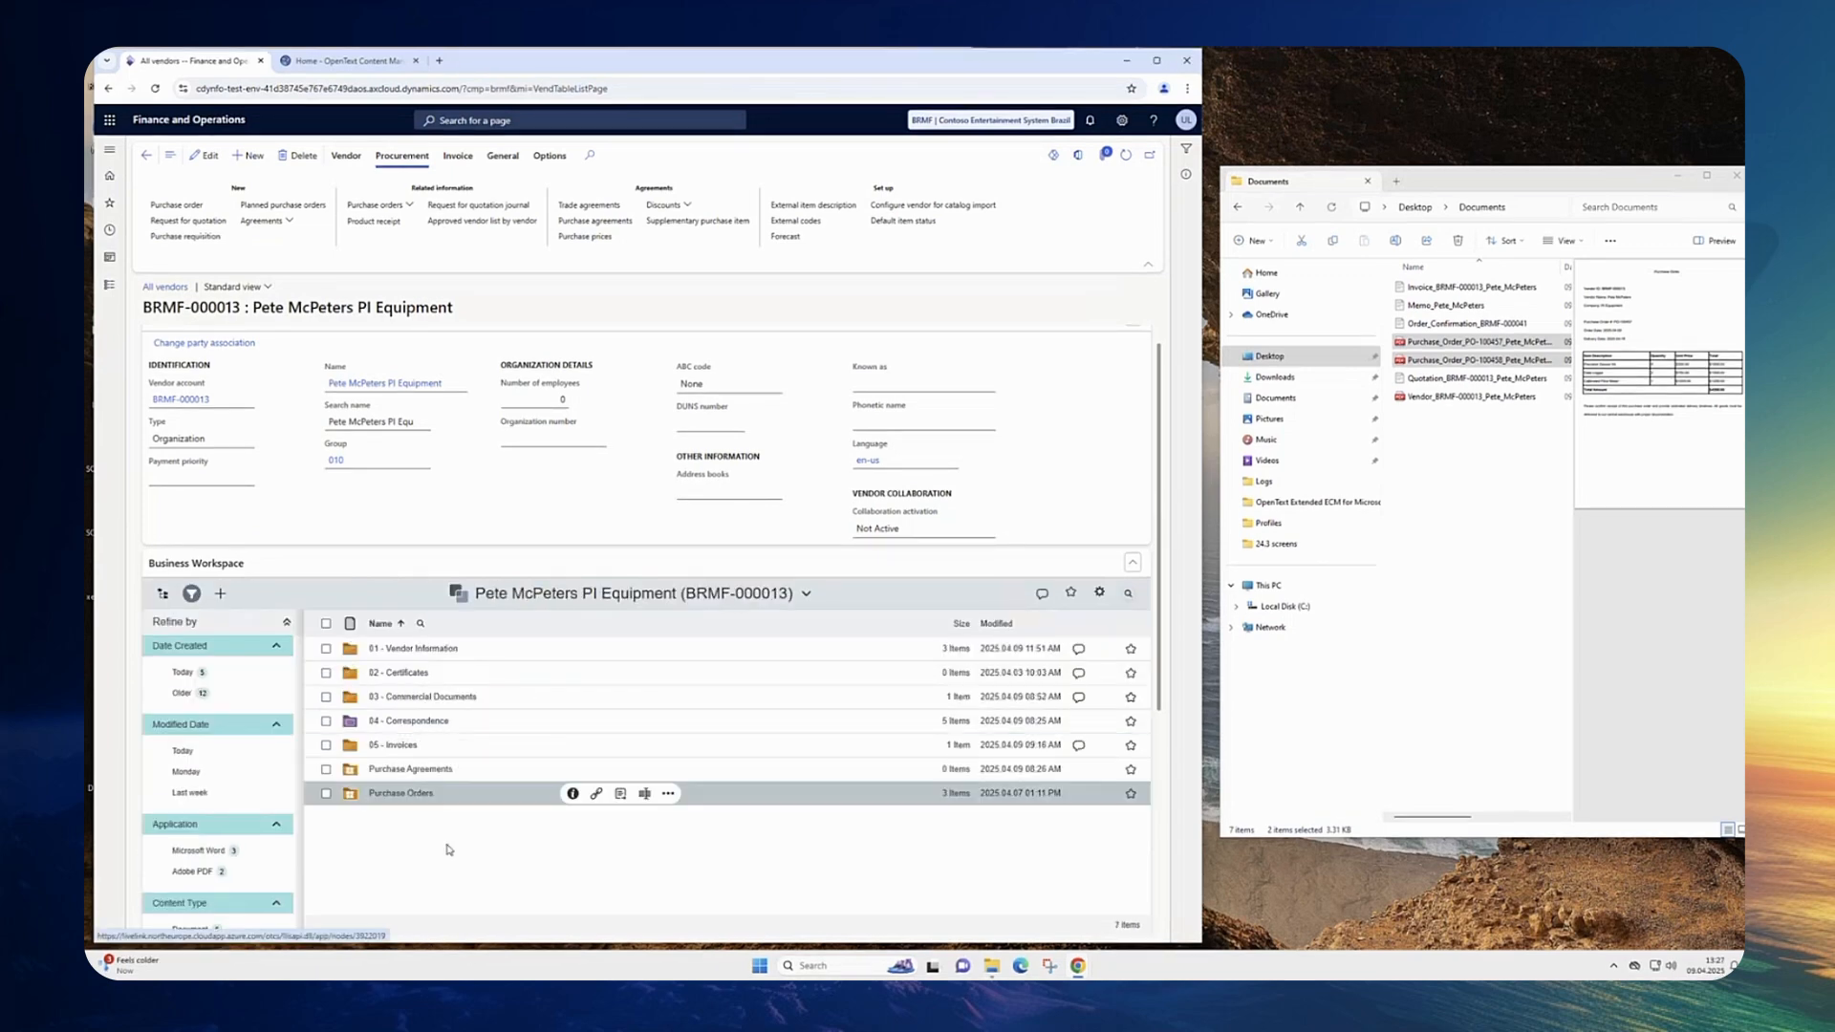
pyautogui.click(417, 721)
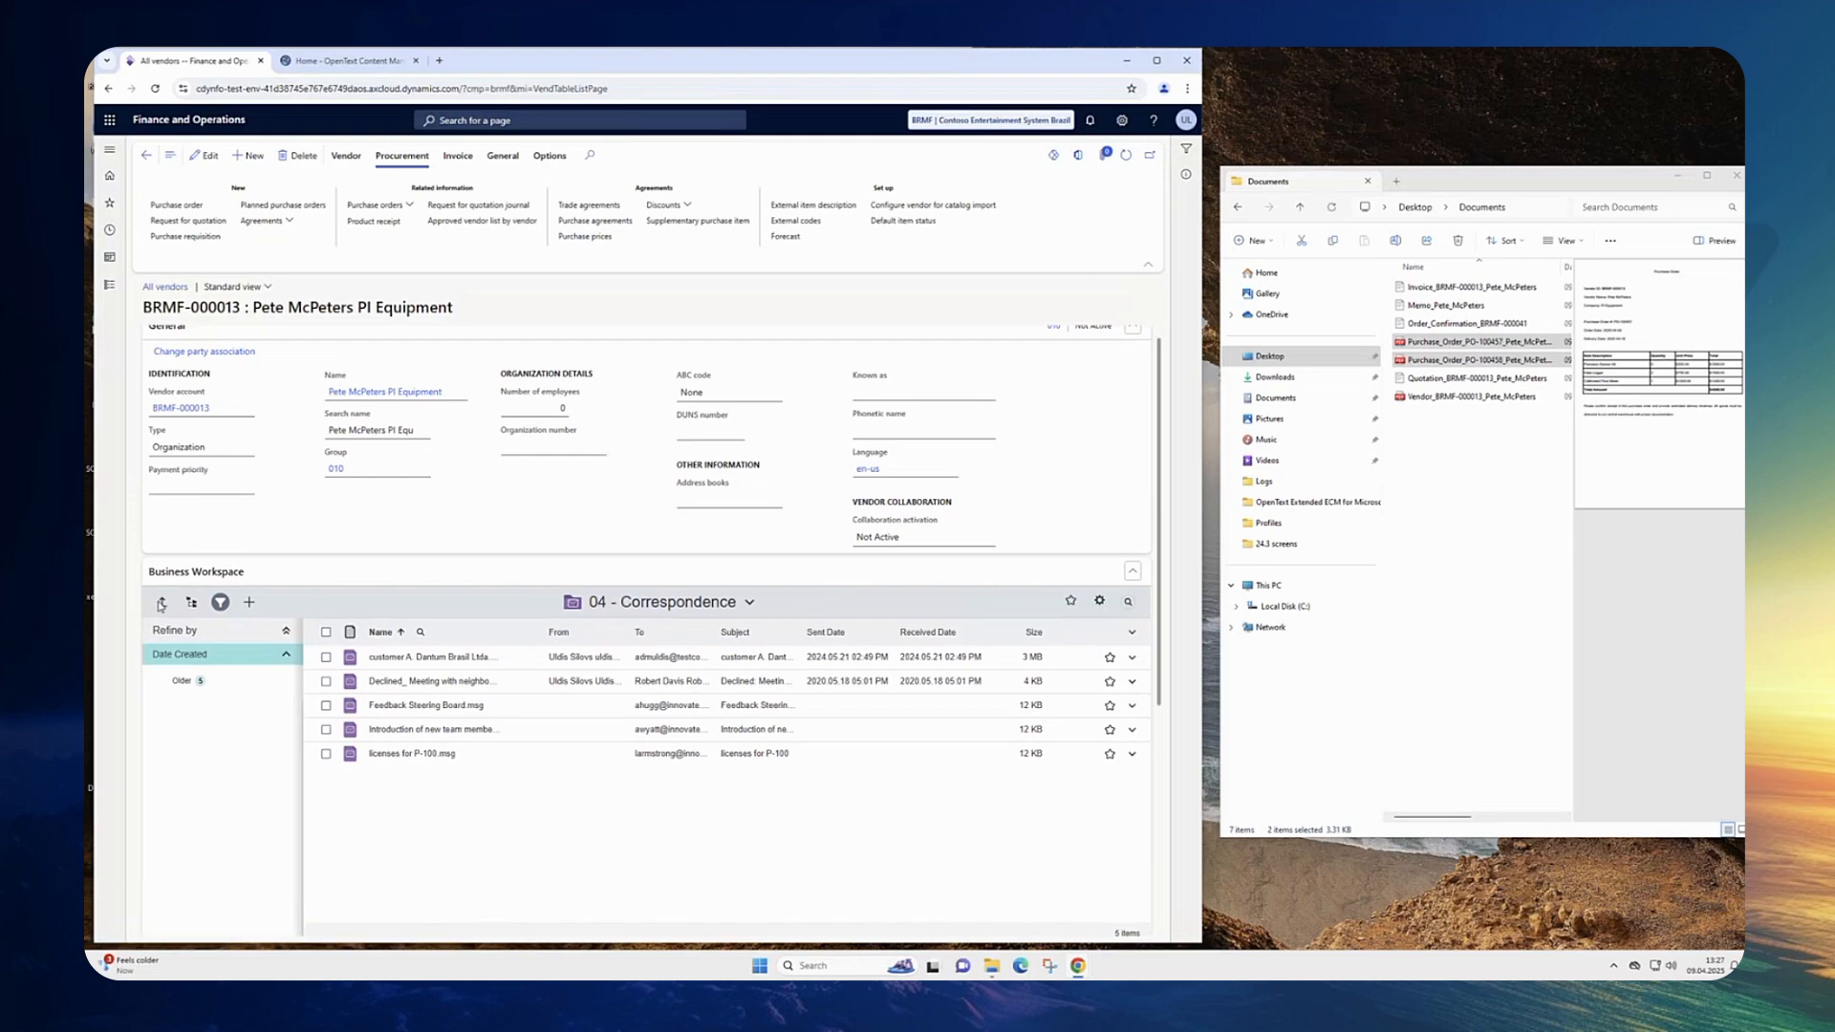
pyautogui.click(162, 602)
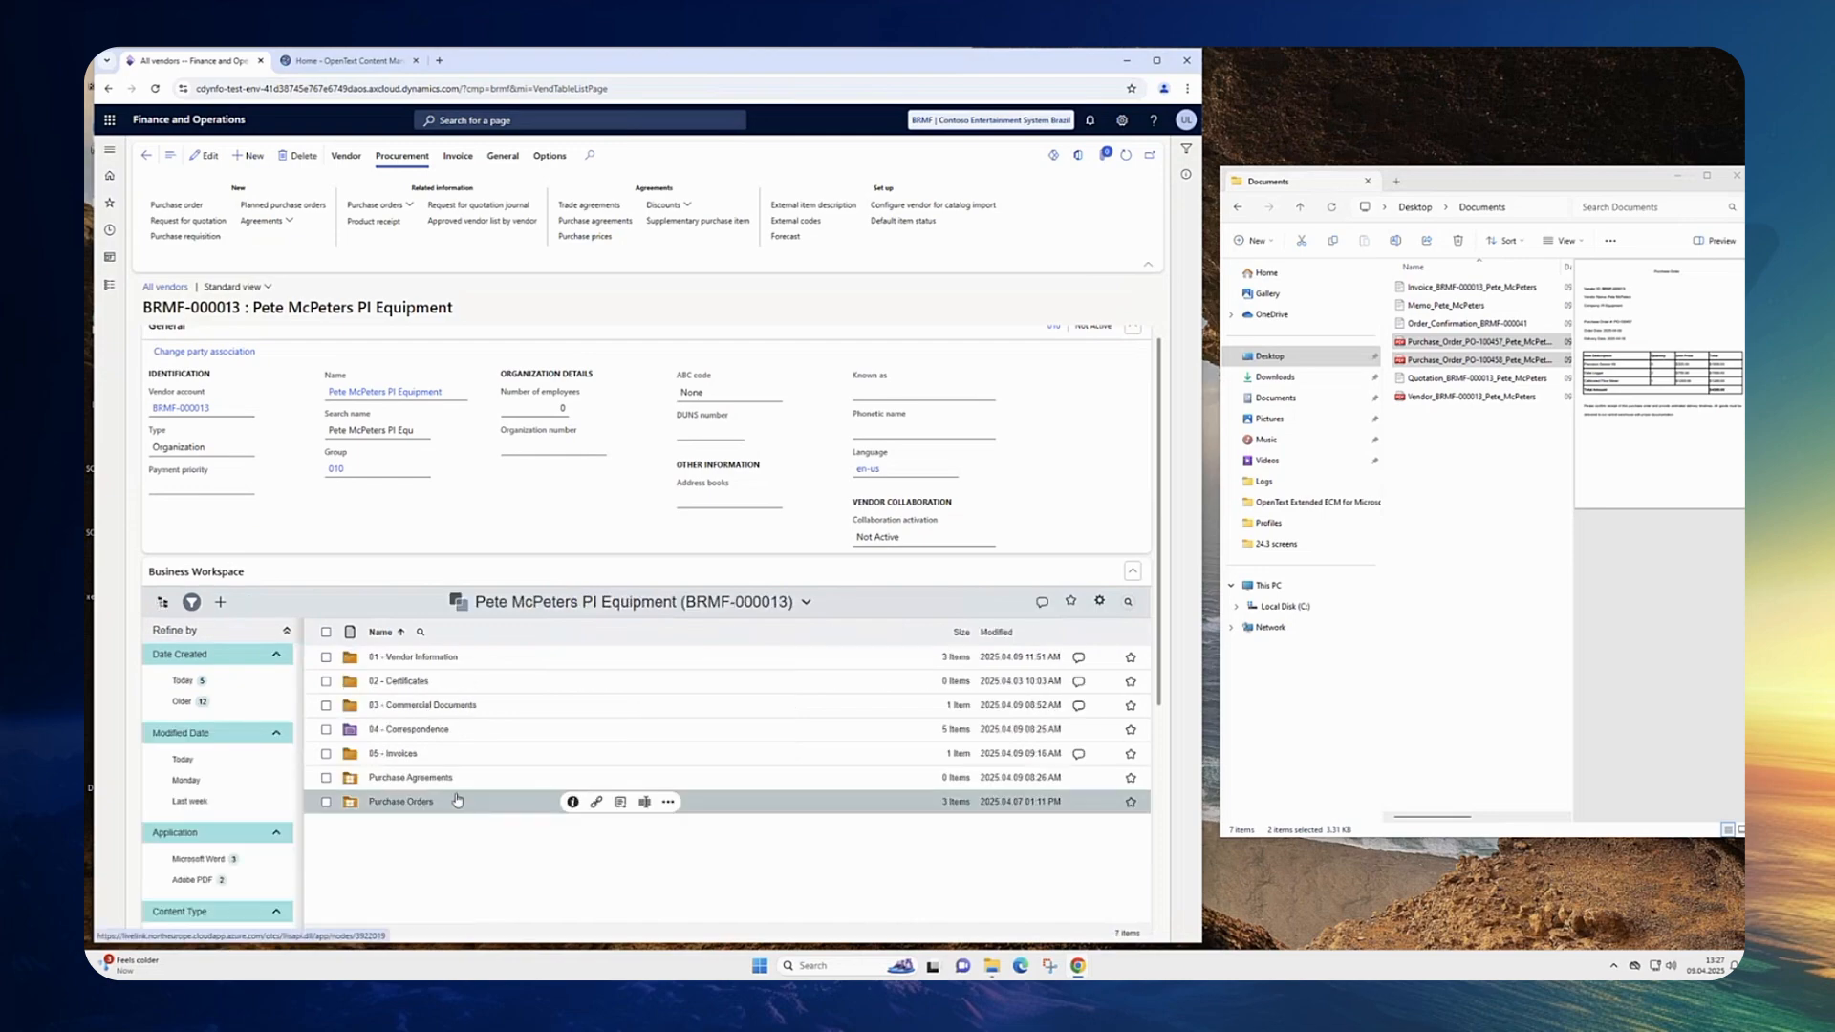
pyautogui.click(436, 709)
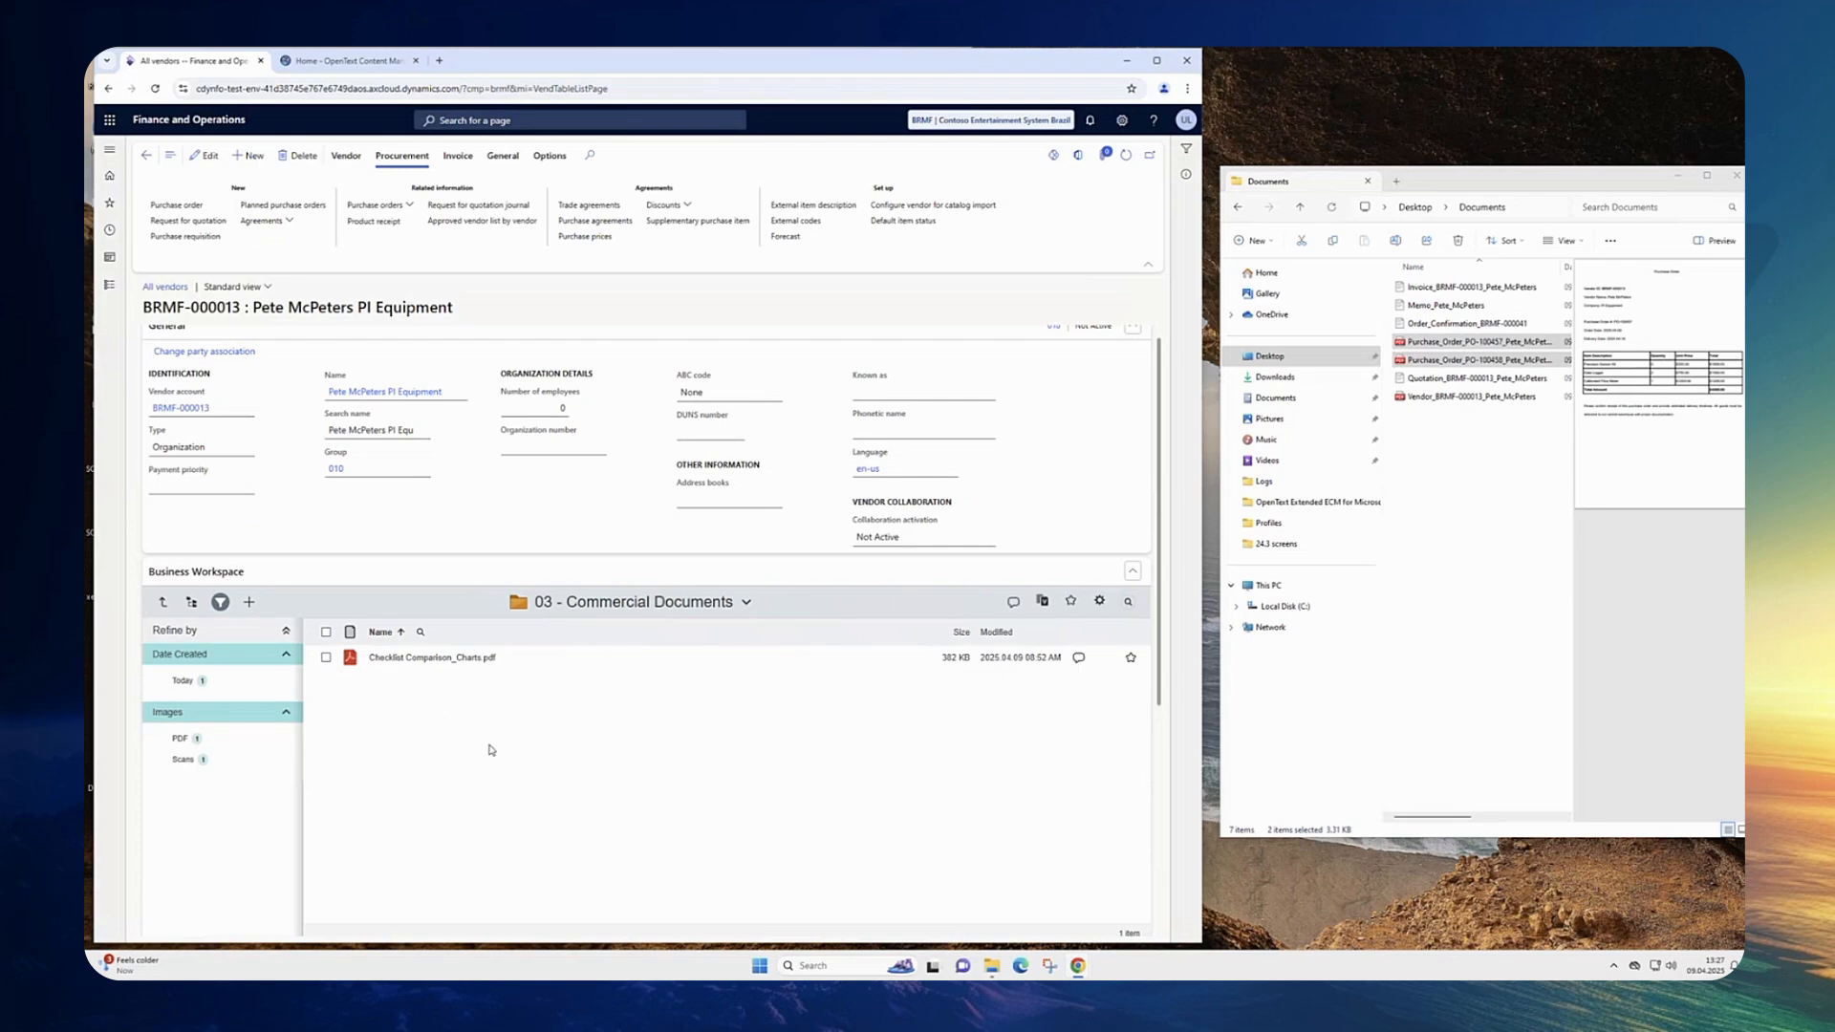
# Step: Upload Memo_Pete_McPeters.docx into 03 - Commercial Documents with document type Budget / Estimate
pyautogui.click(1492, 570)
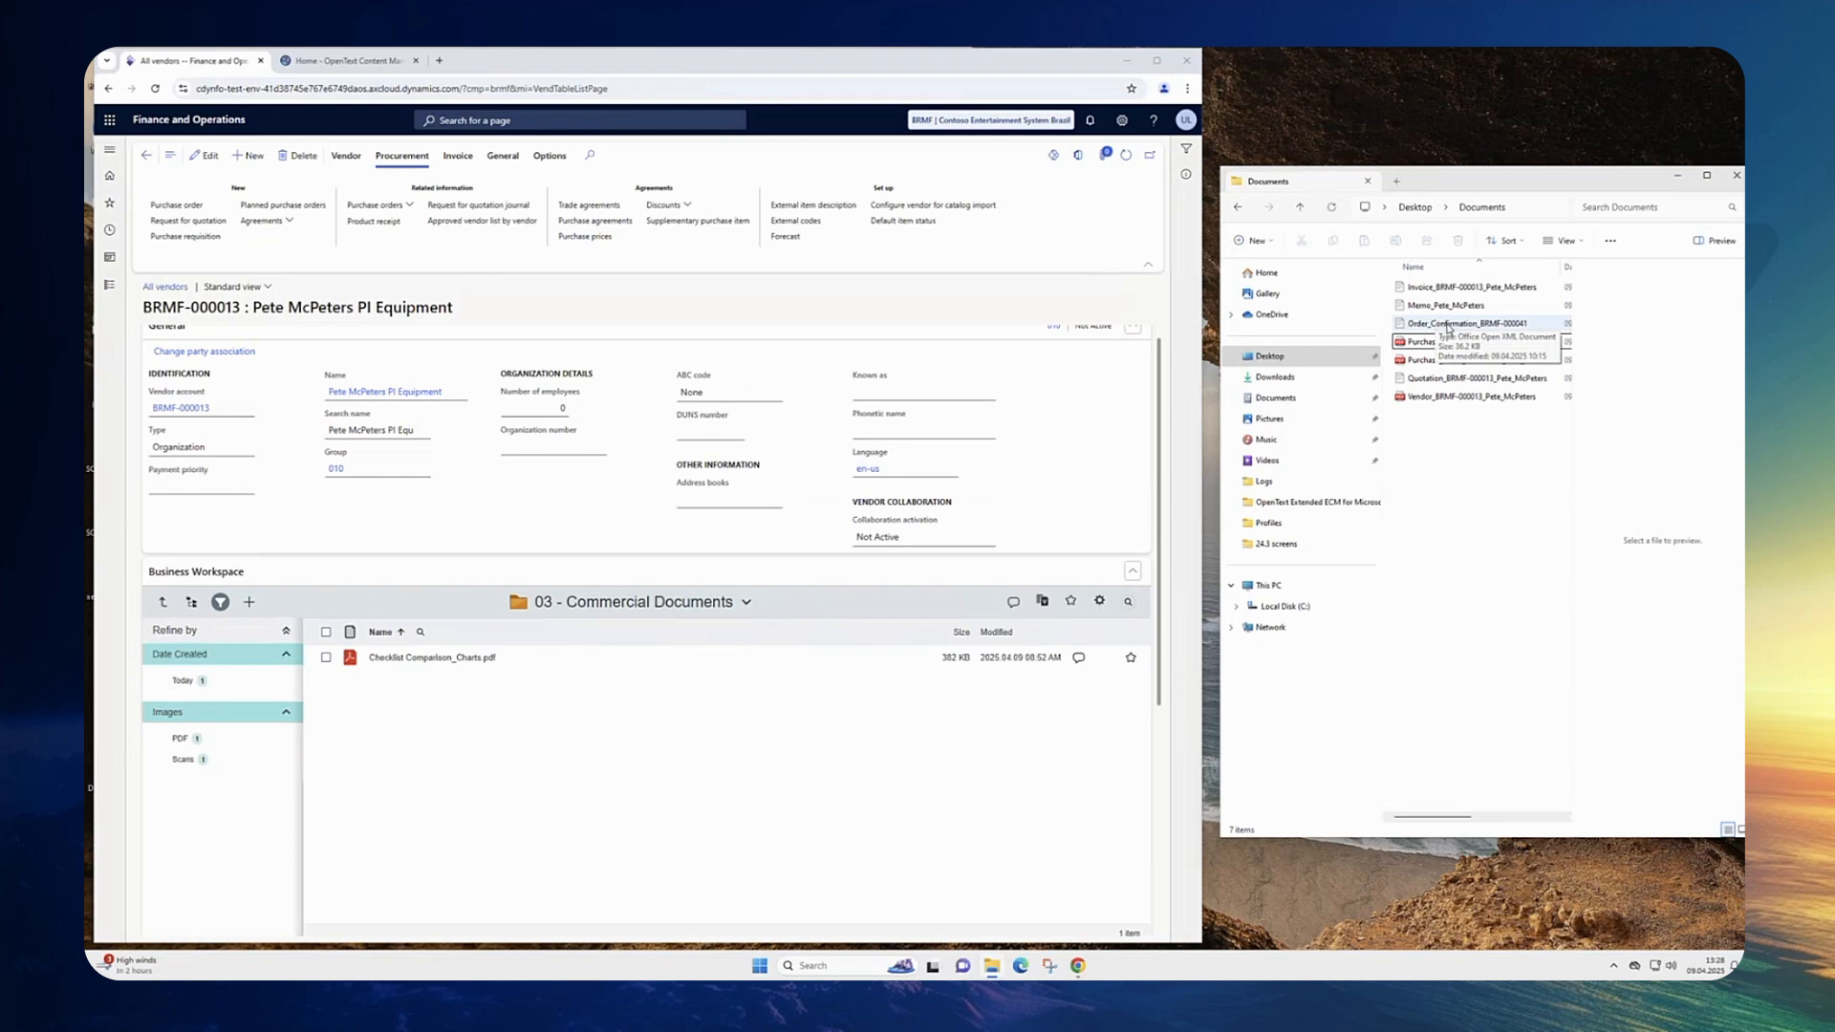
pyautogui.moveTo(1446, 306); pyautogui.dragTo(577, 737)
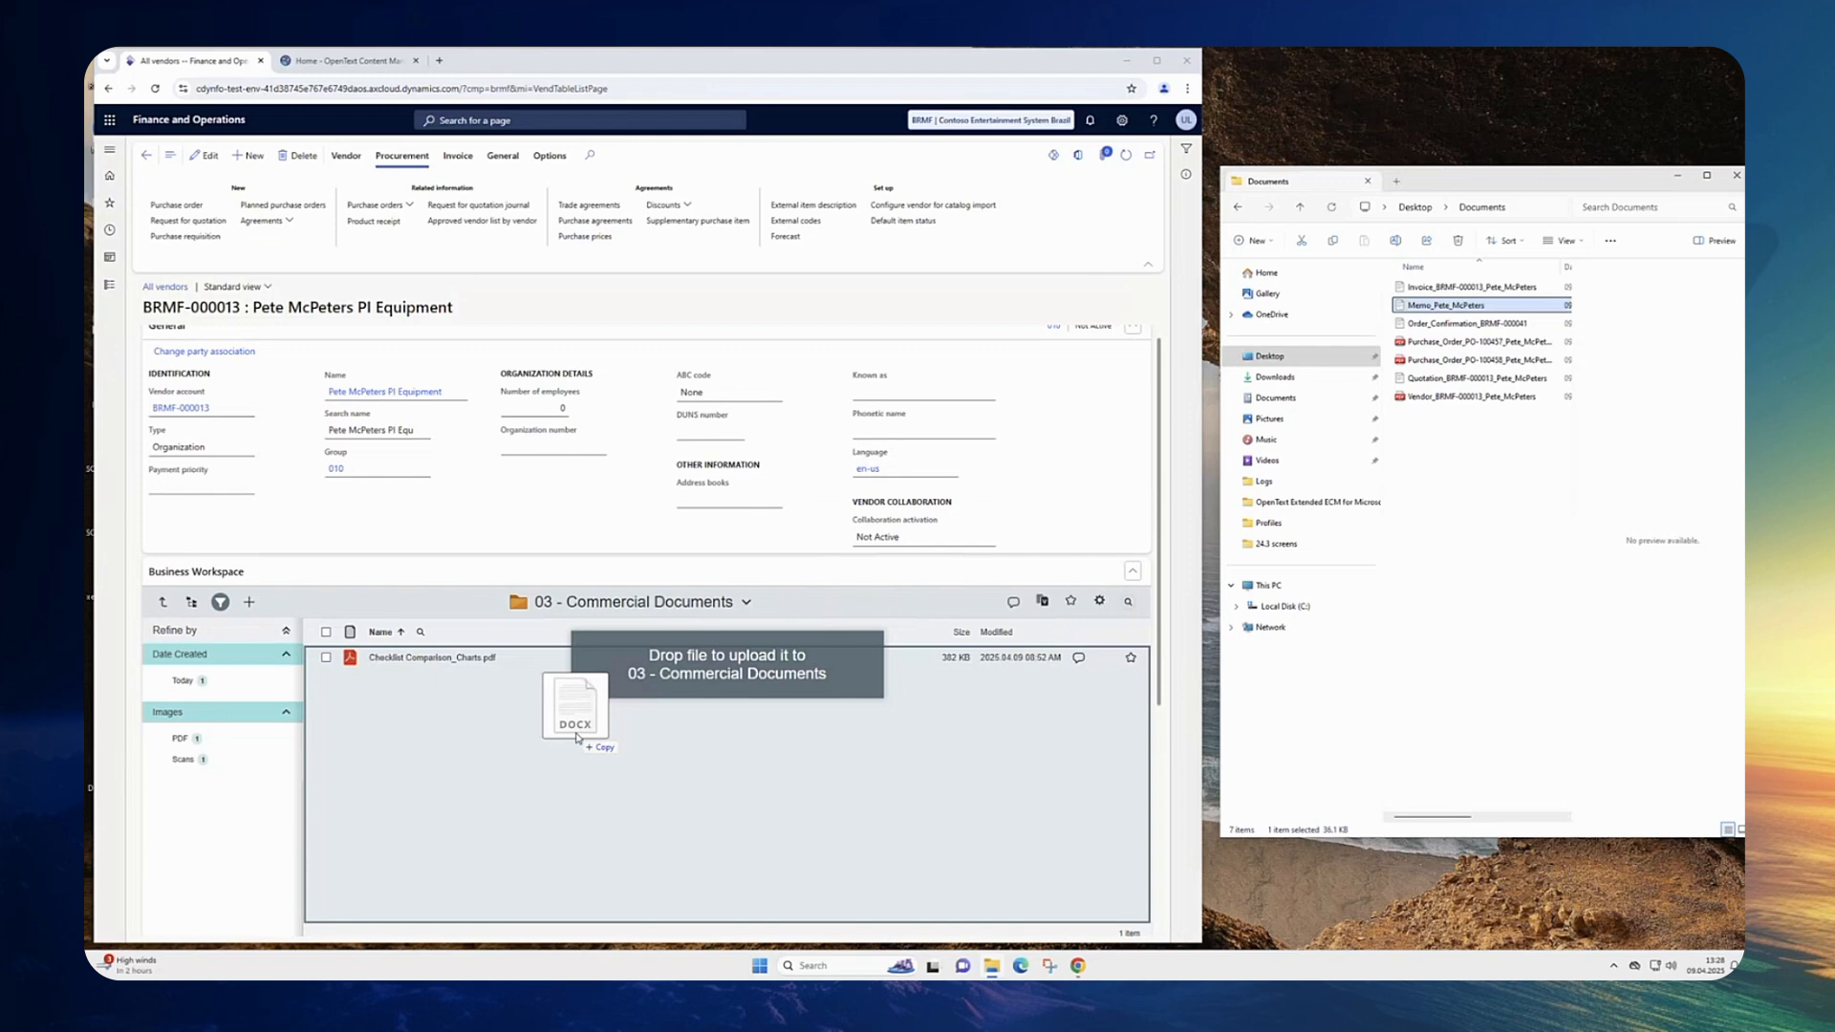
pyautogui.moveTo(577, 736); pyautogui.dragTo(578, 738)
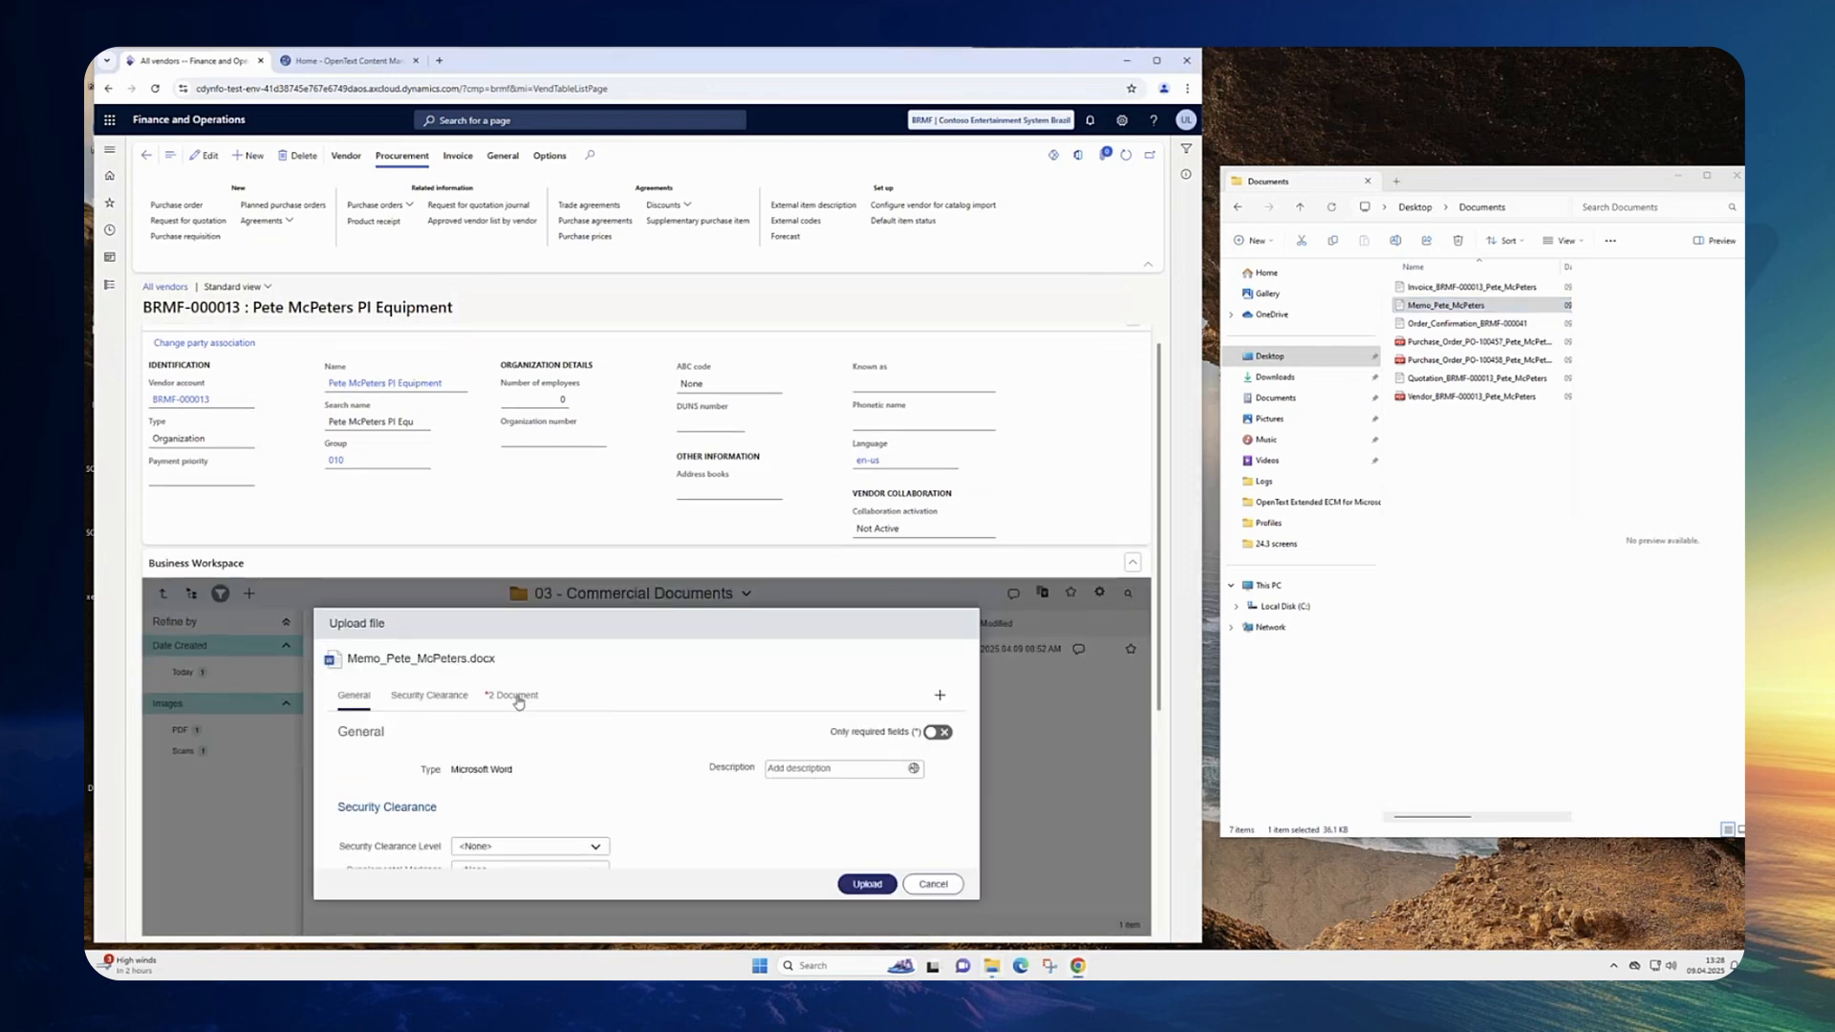
pyautogui.click(516, 697)
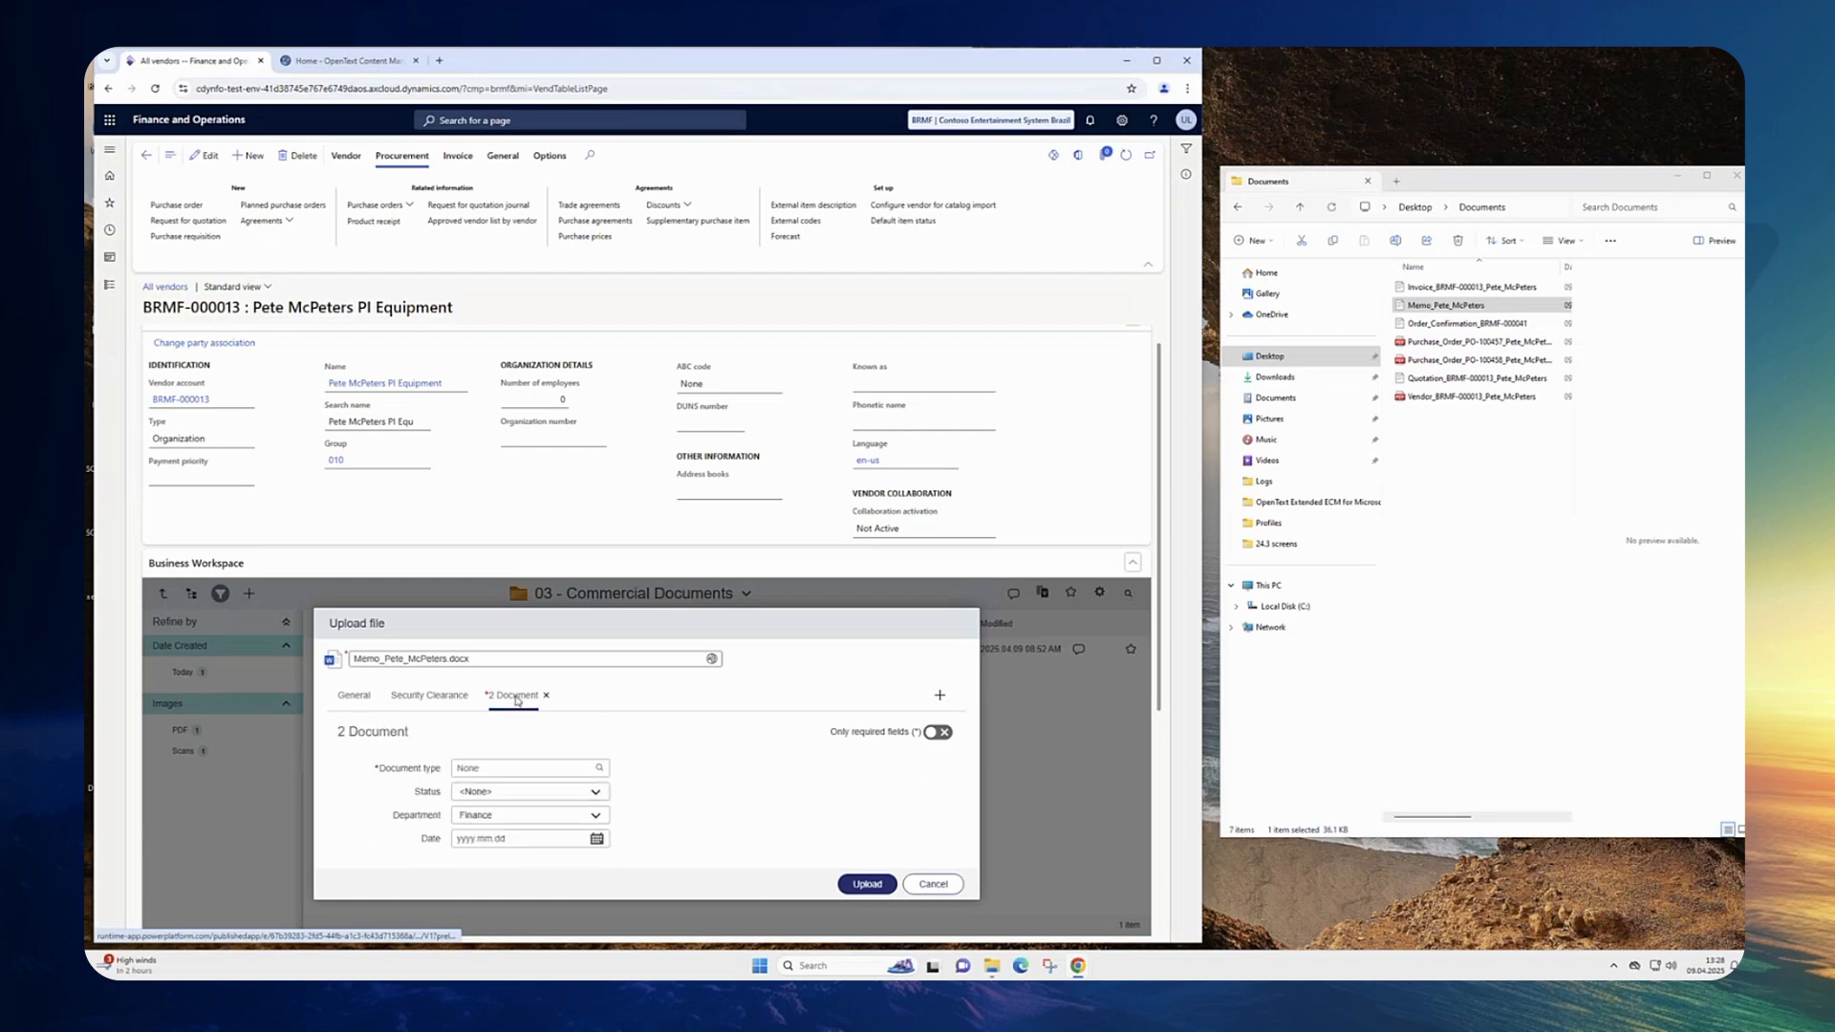
pyautogui.click(945, 735)
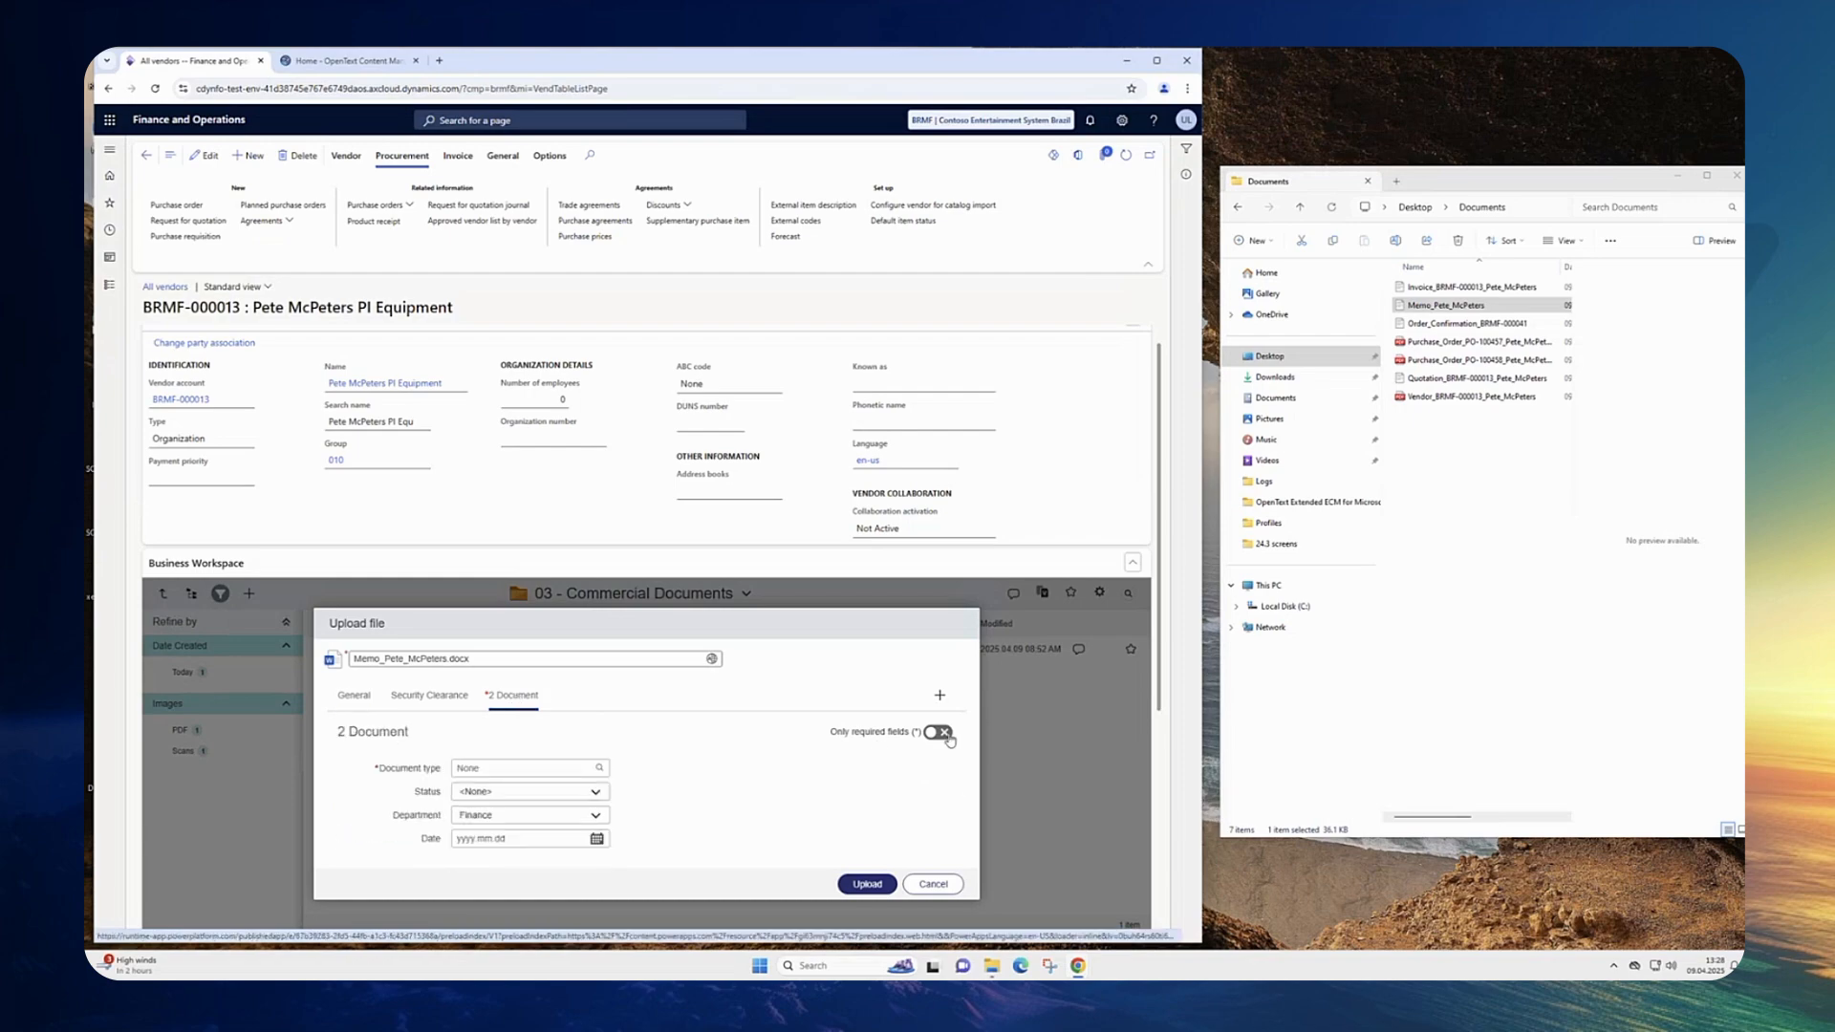
pyautogui.click(487, 767)
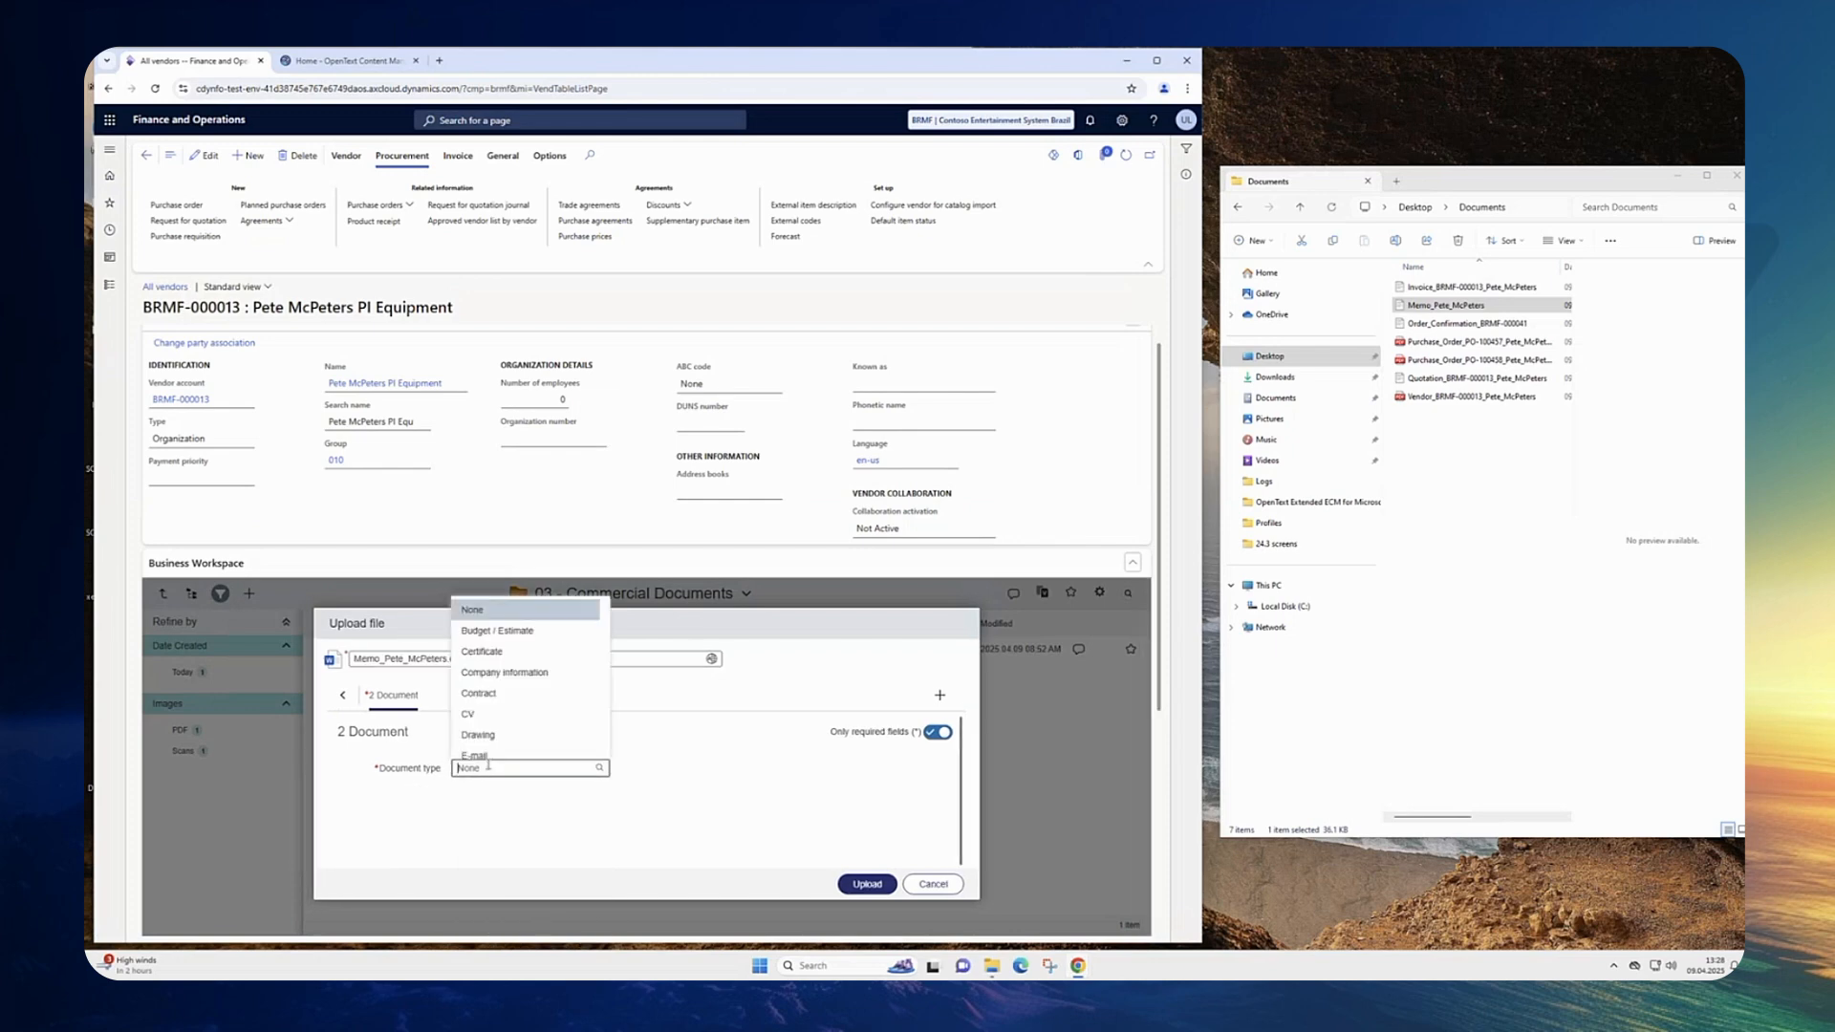
pyautogui.scroll(-1, 521, 684)
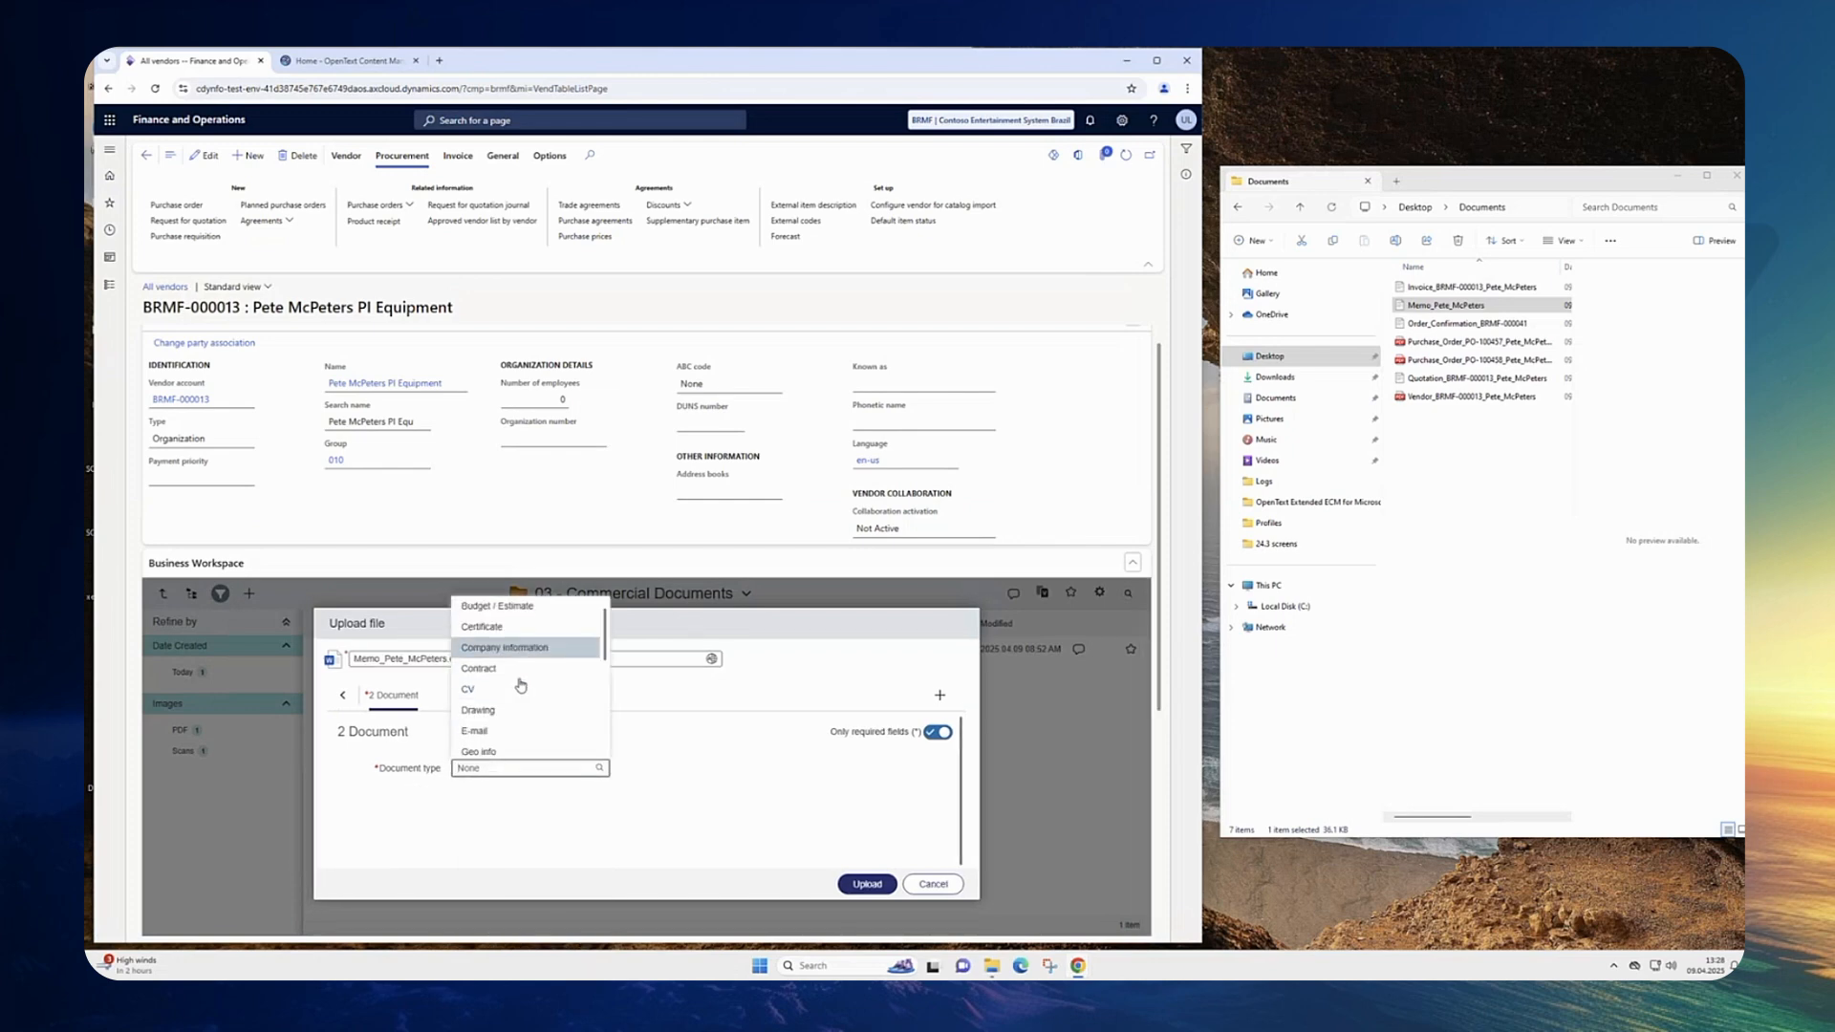
pyautogui.click(520, 608)
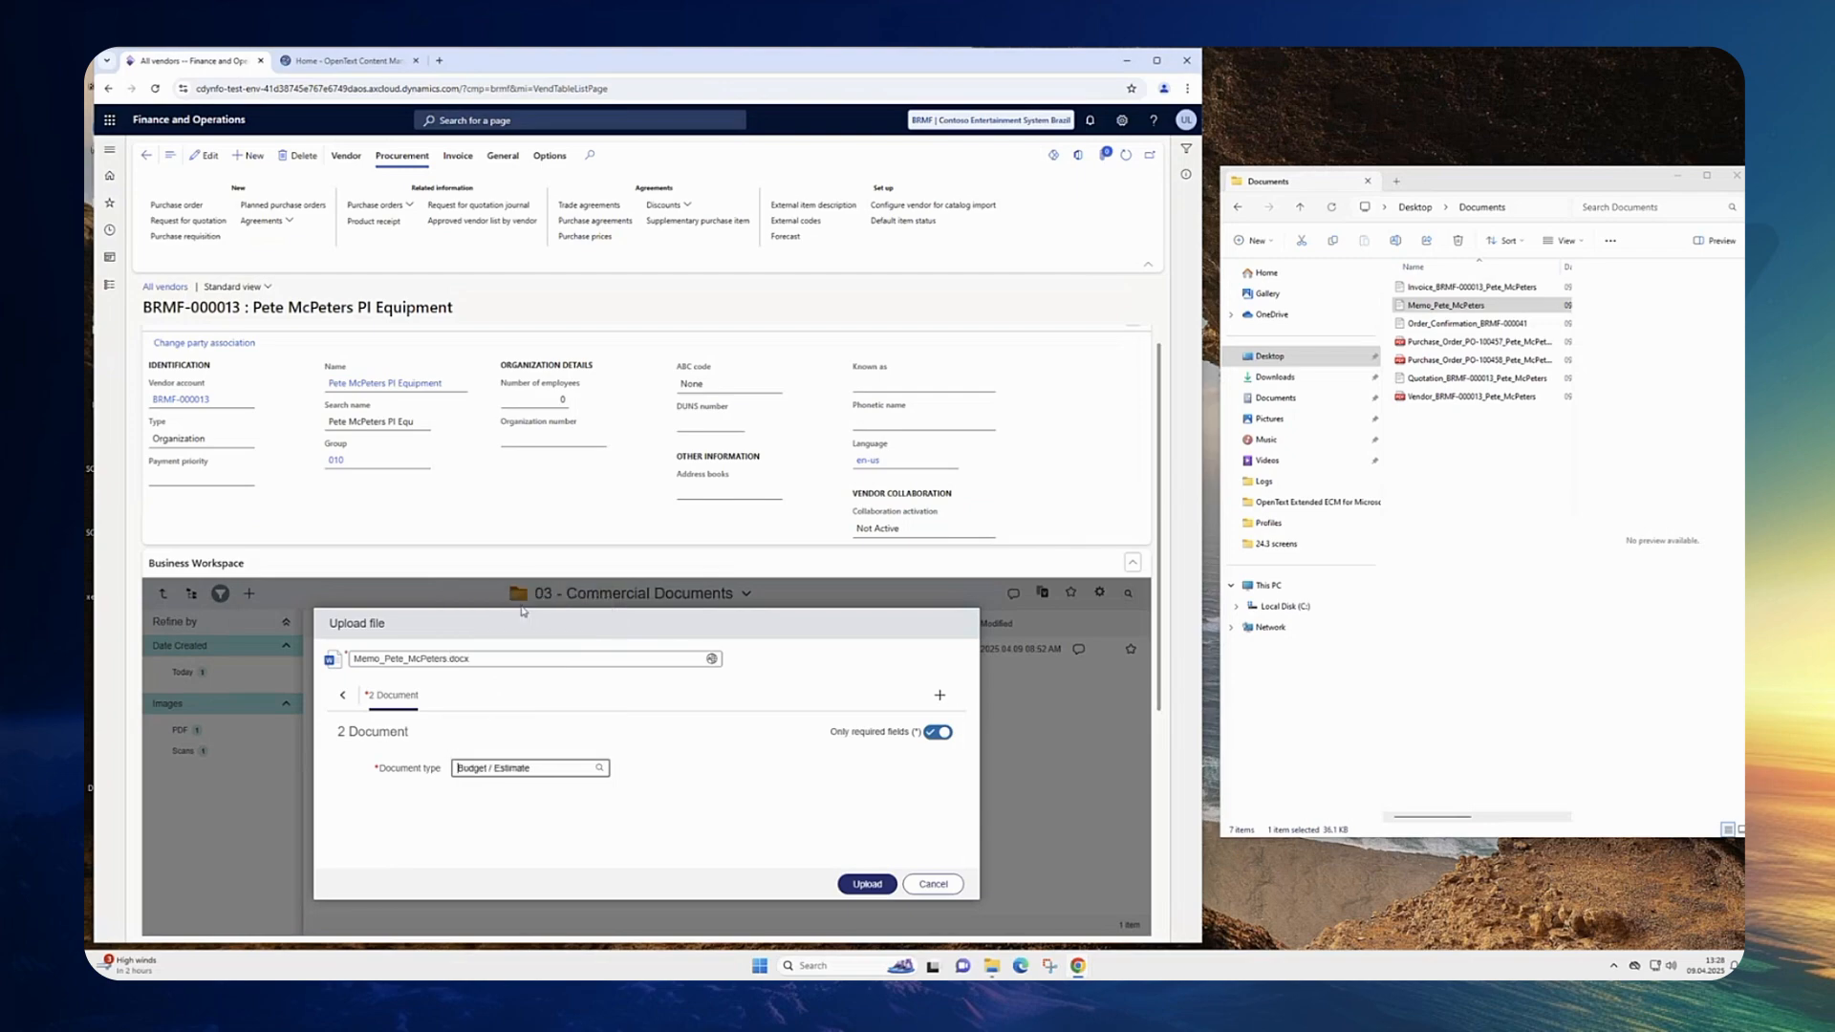
pyautogui.click(870, 885)
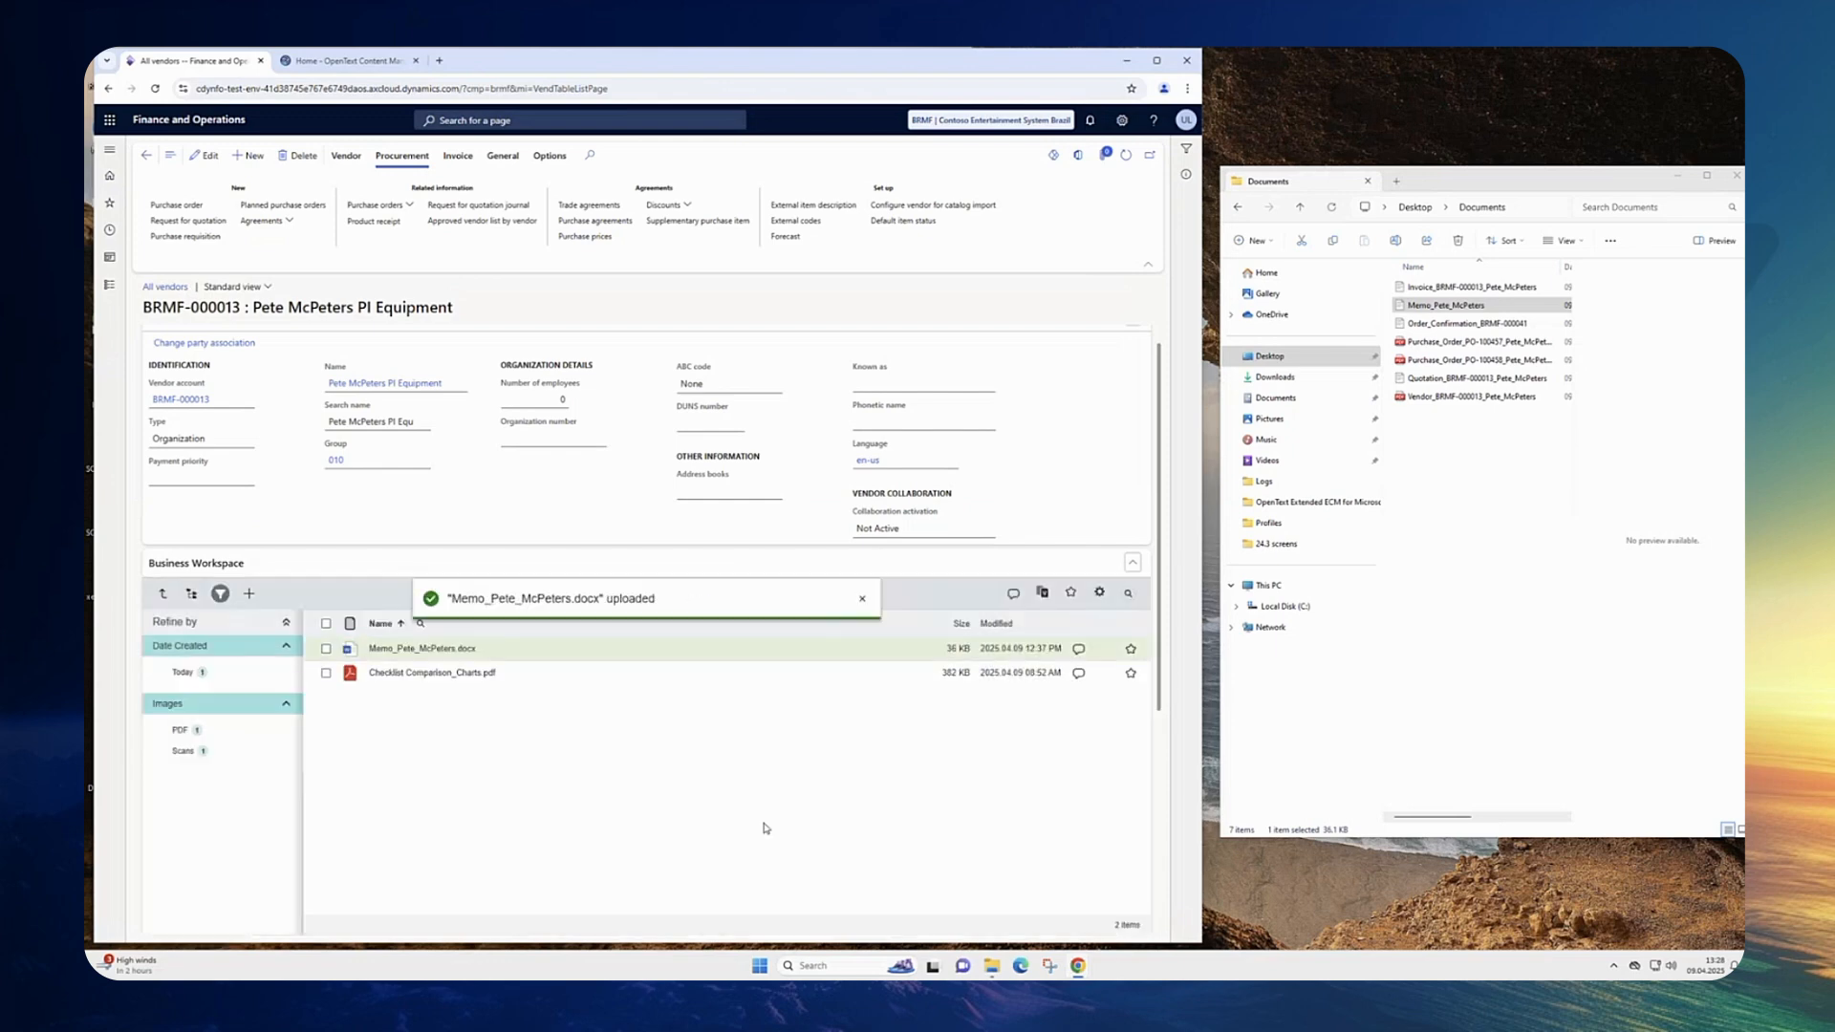
# Step: Hide the refine panel and open the 02 - Order Confirmation folder of purchase order BRMF-000041 via Purchase Orders
pyautogui.click(863, 600)
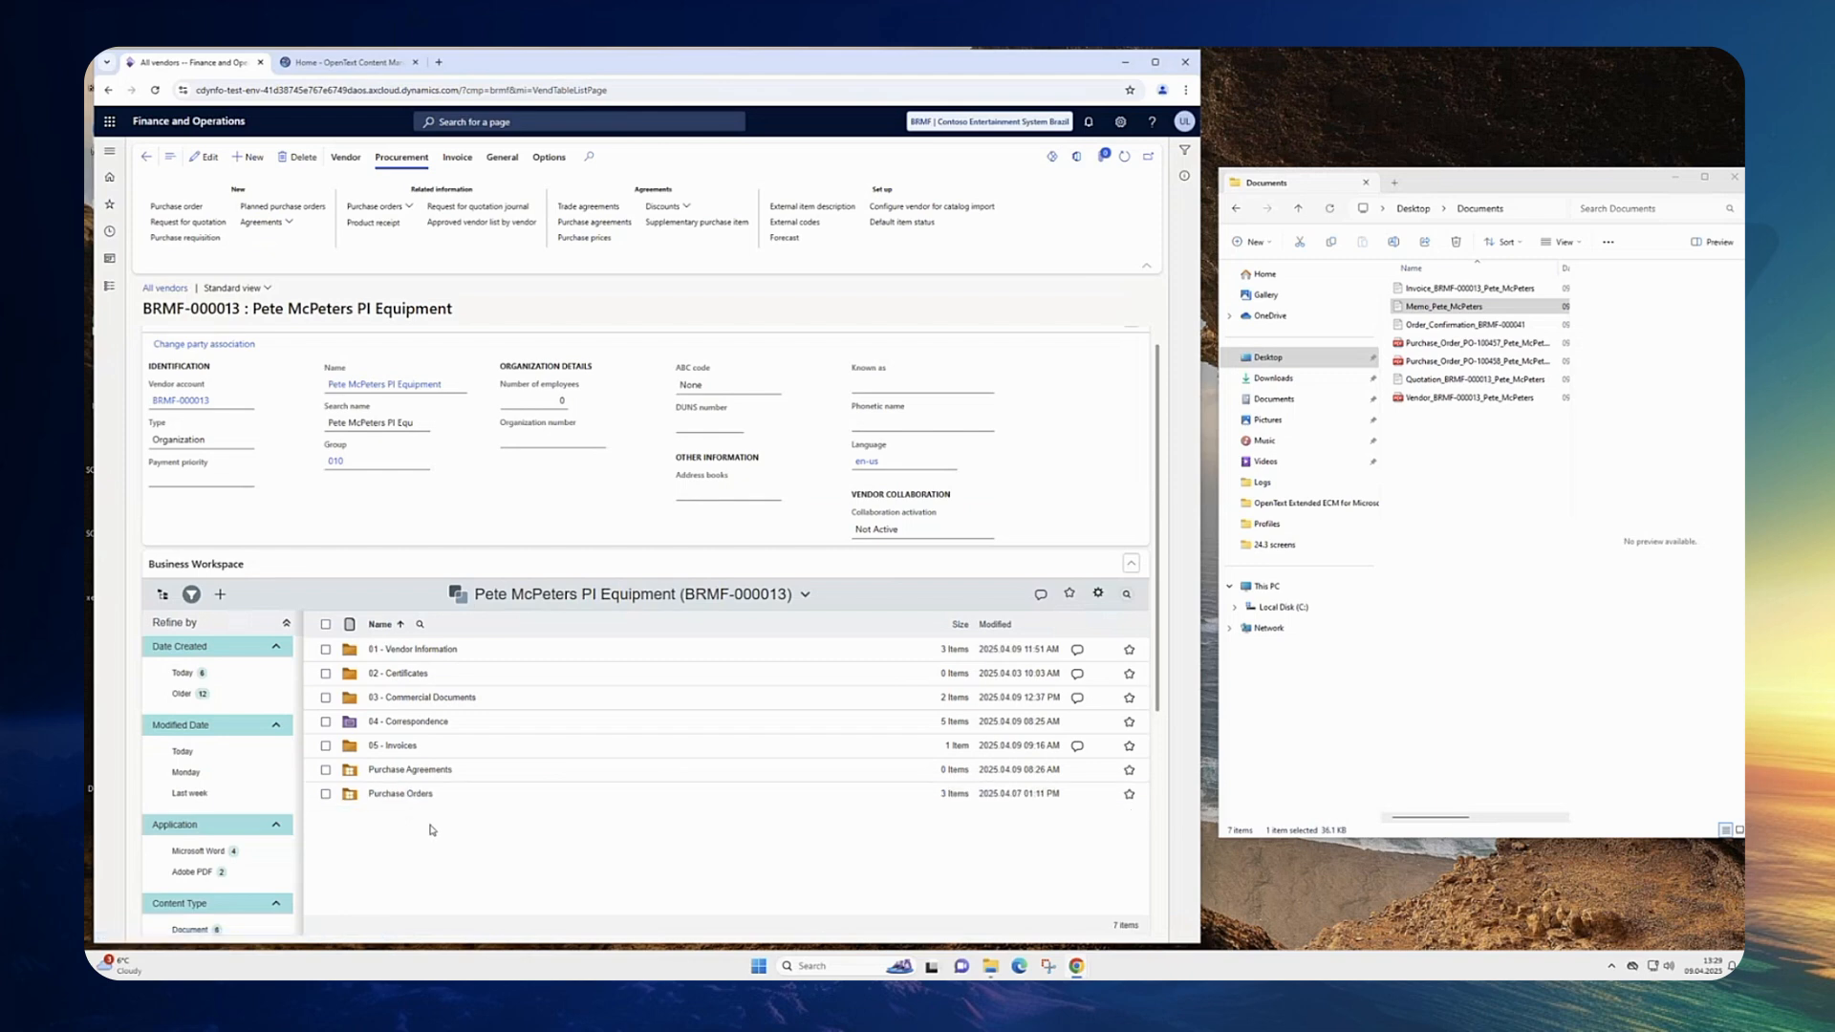
pyautogui.click(191, 594)
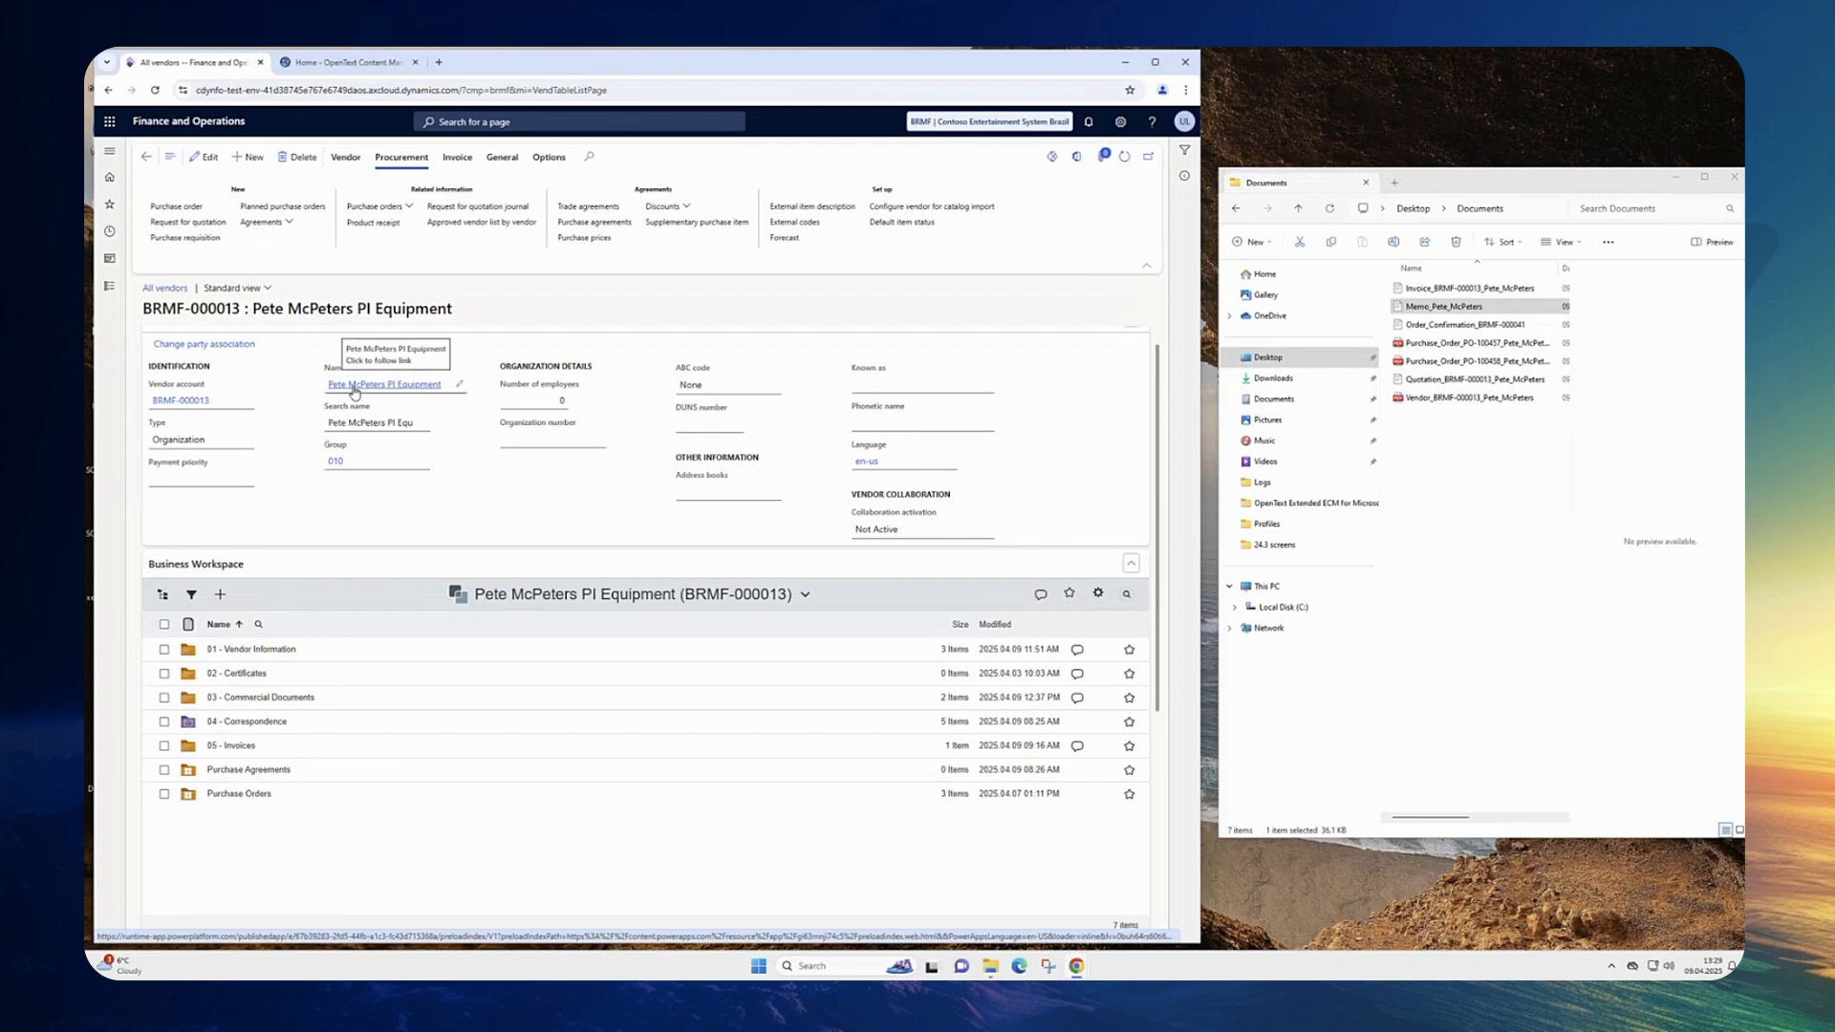
pyautogui.click(240, 801)
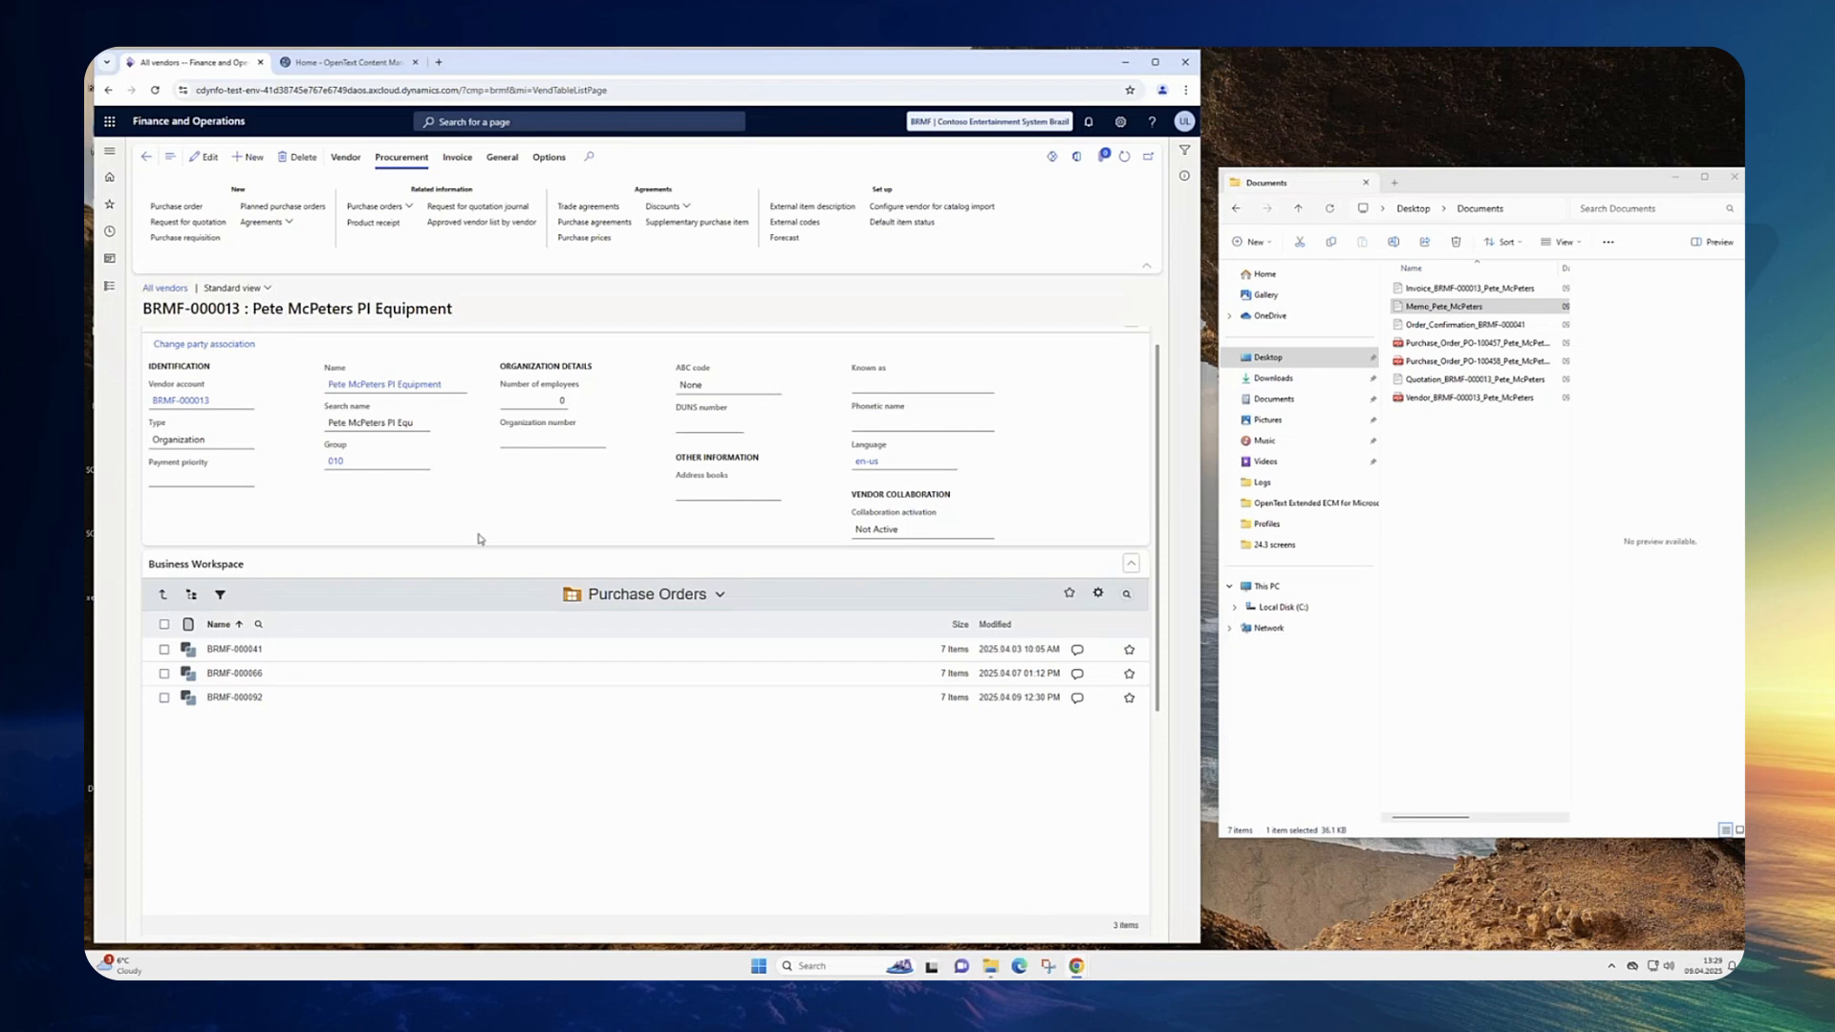
pyautogui.click(248, 652)
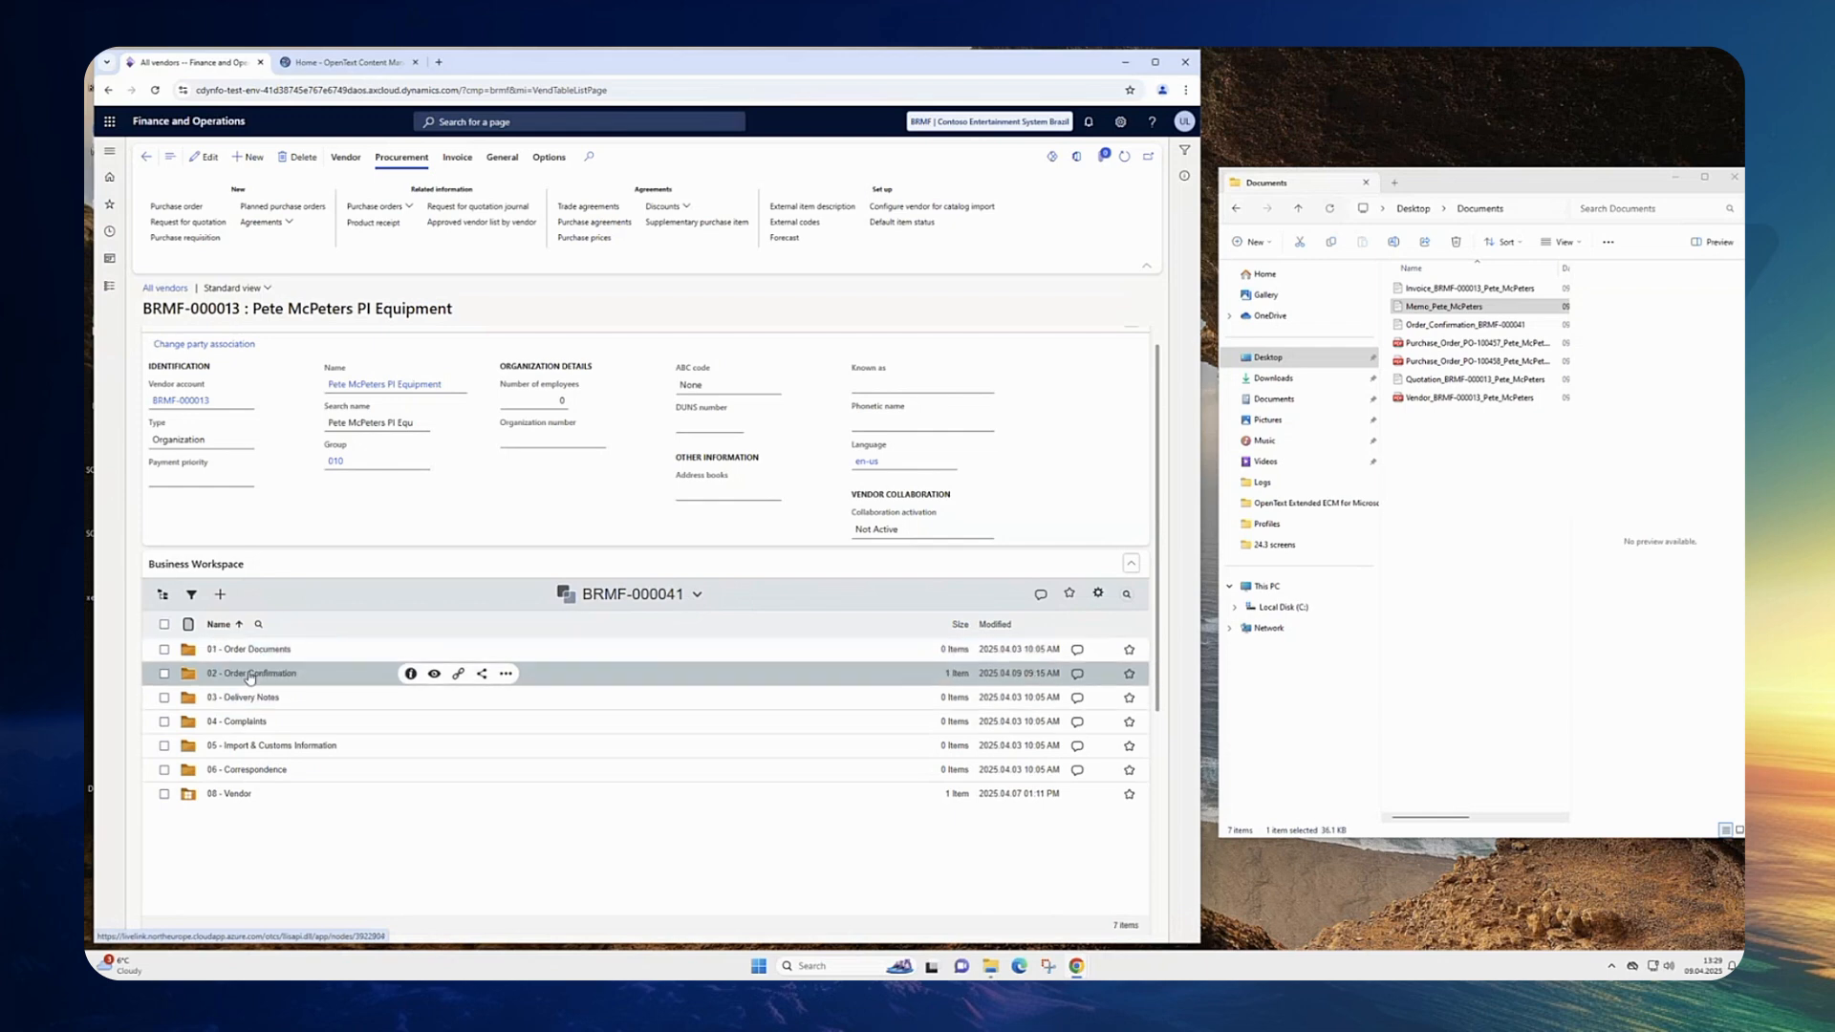
pyautogui.click(249, 674)
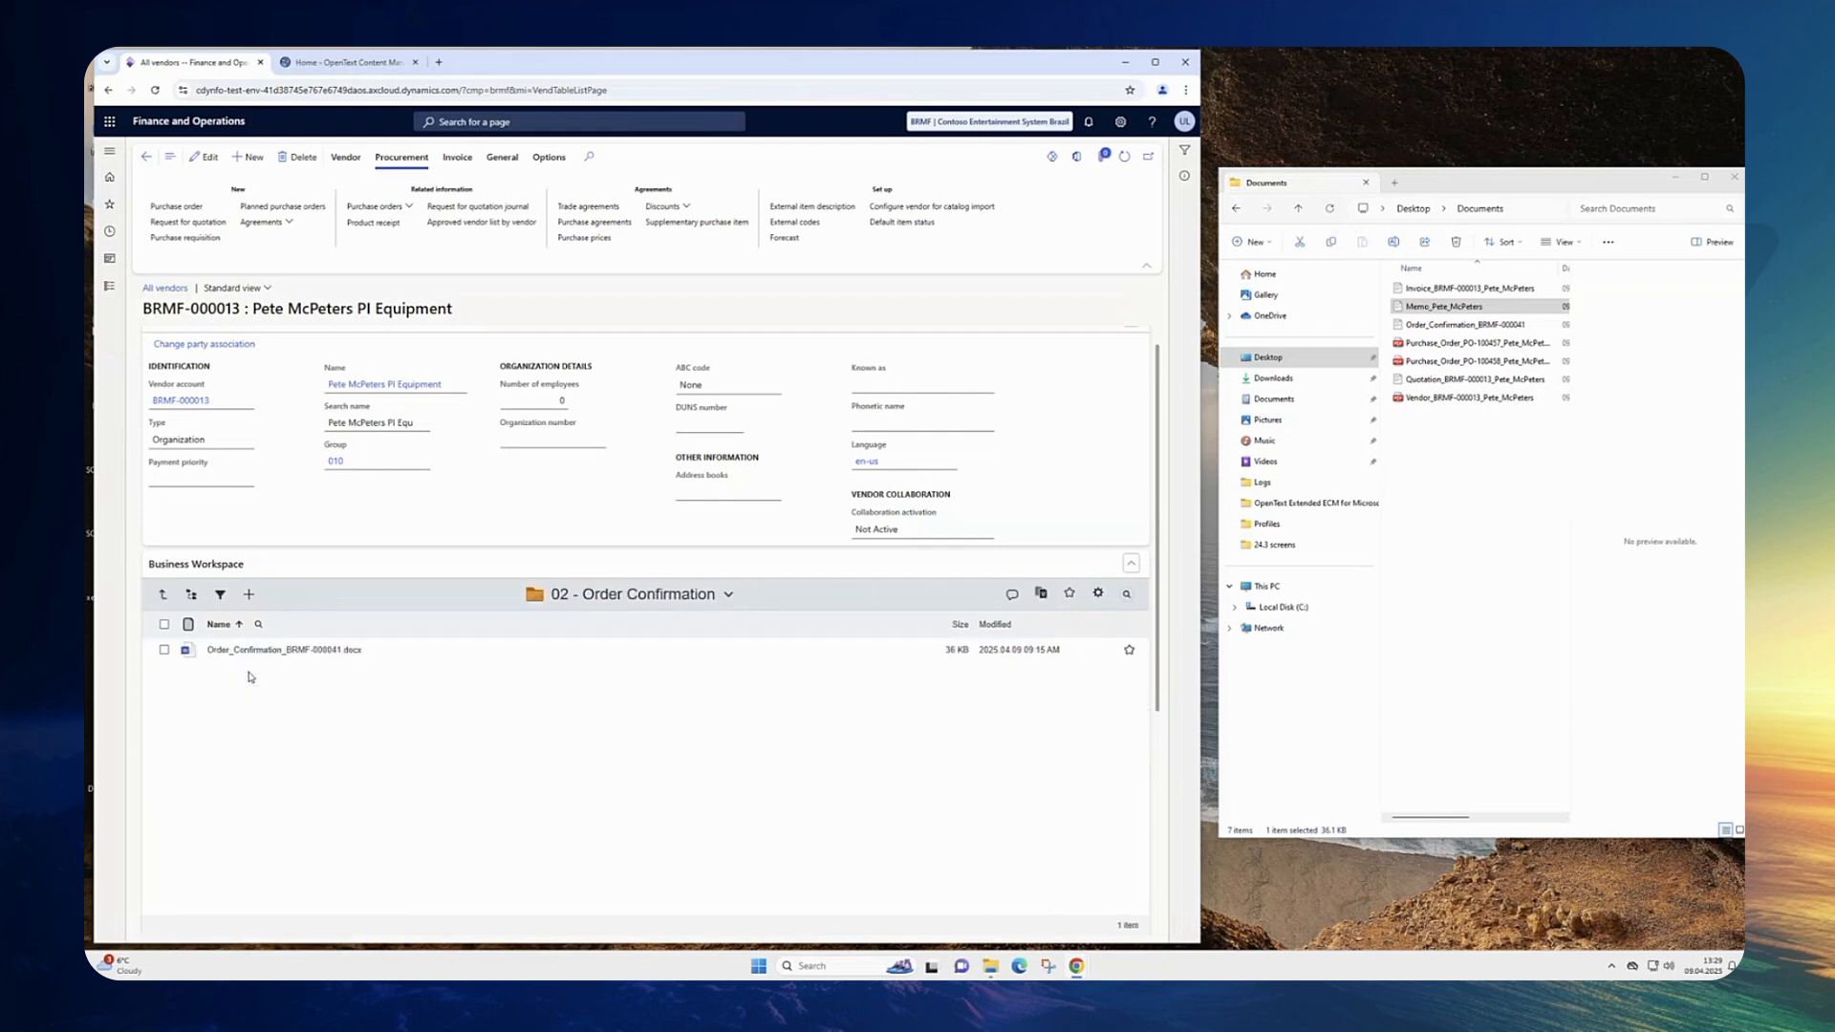
# Step: Return to the BRMF-000041 workspace, show the folder tree and expand its 08 - Vendor folder
pyautogui.click(164, 598)
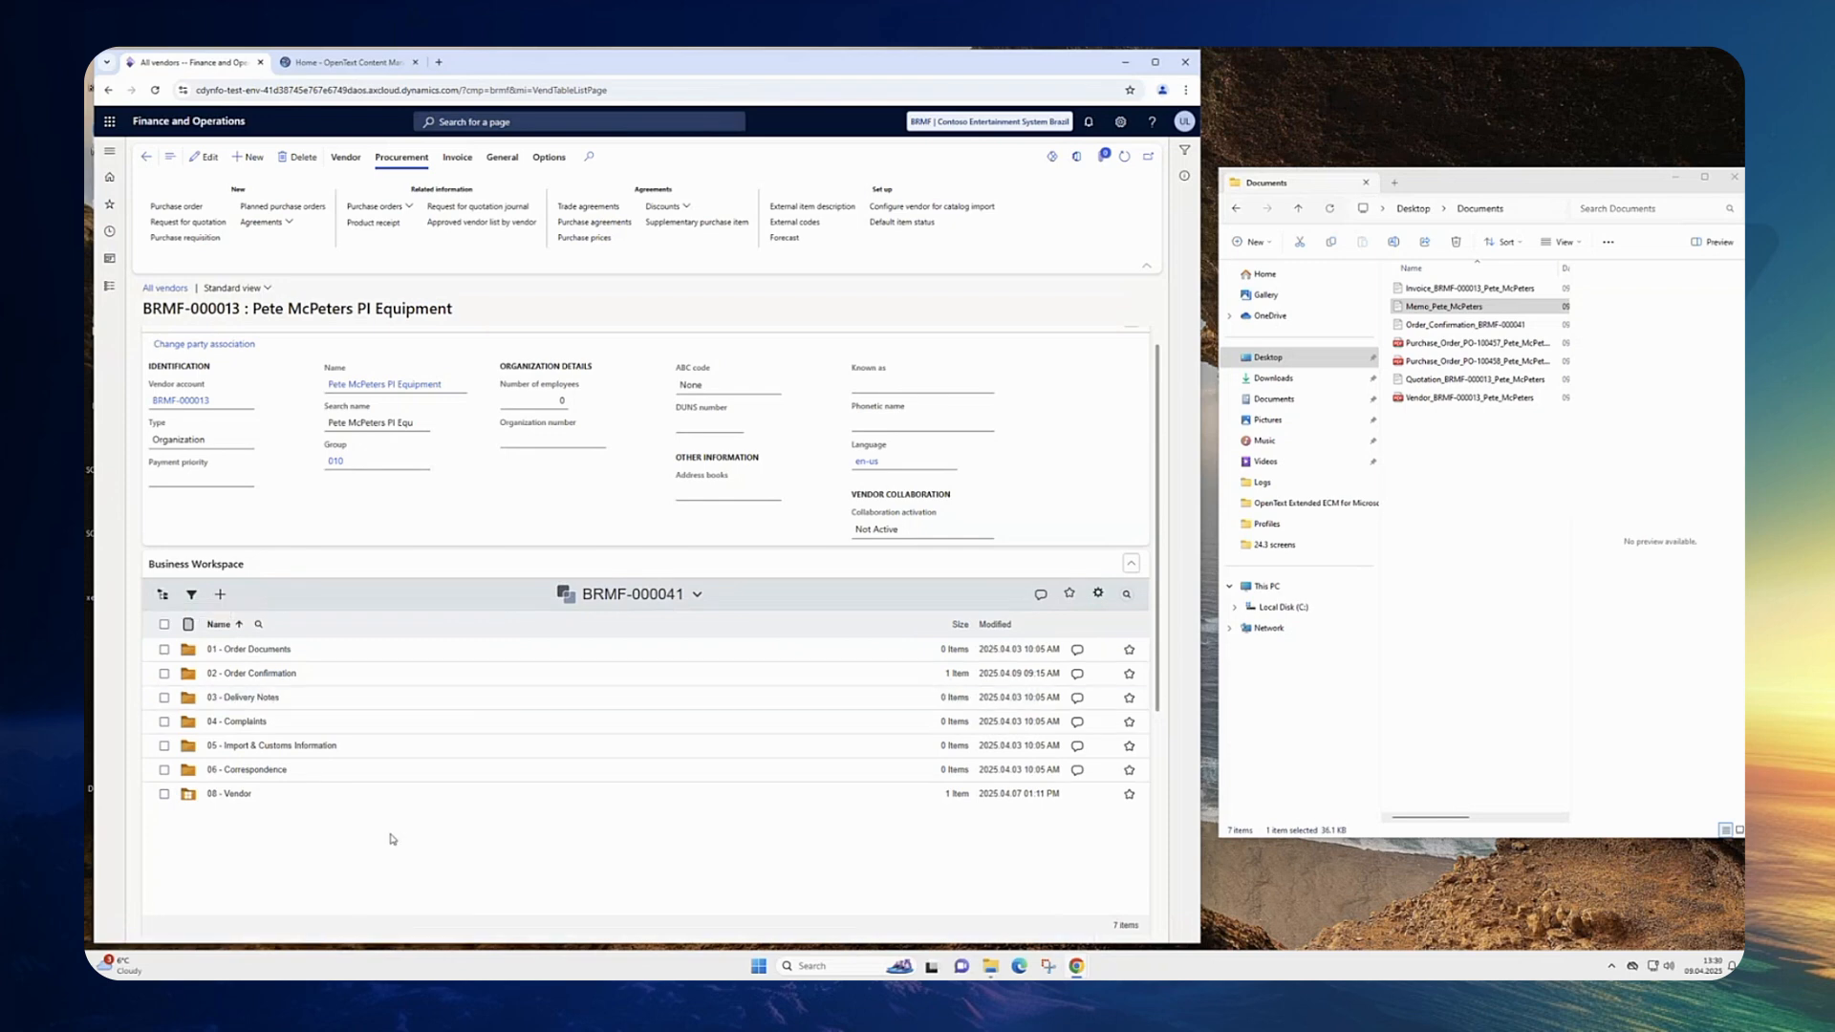
pyautogui.click(163, 594)
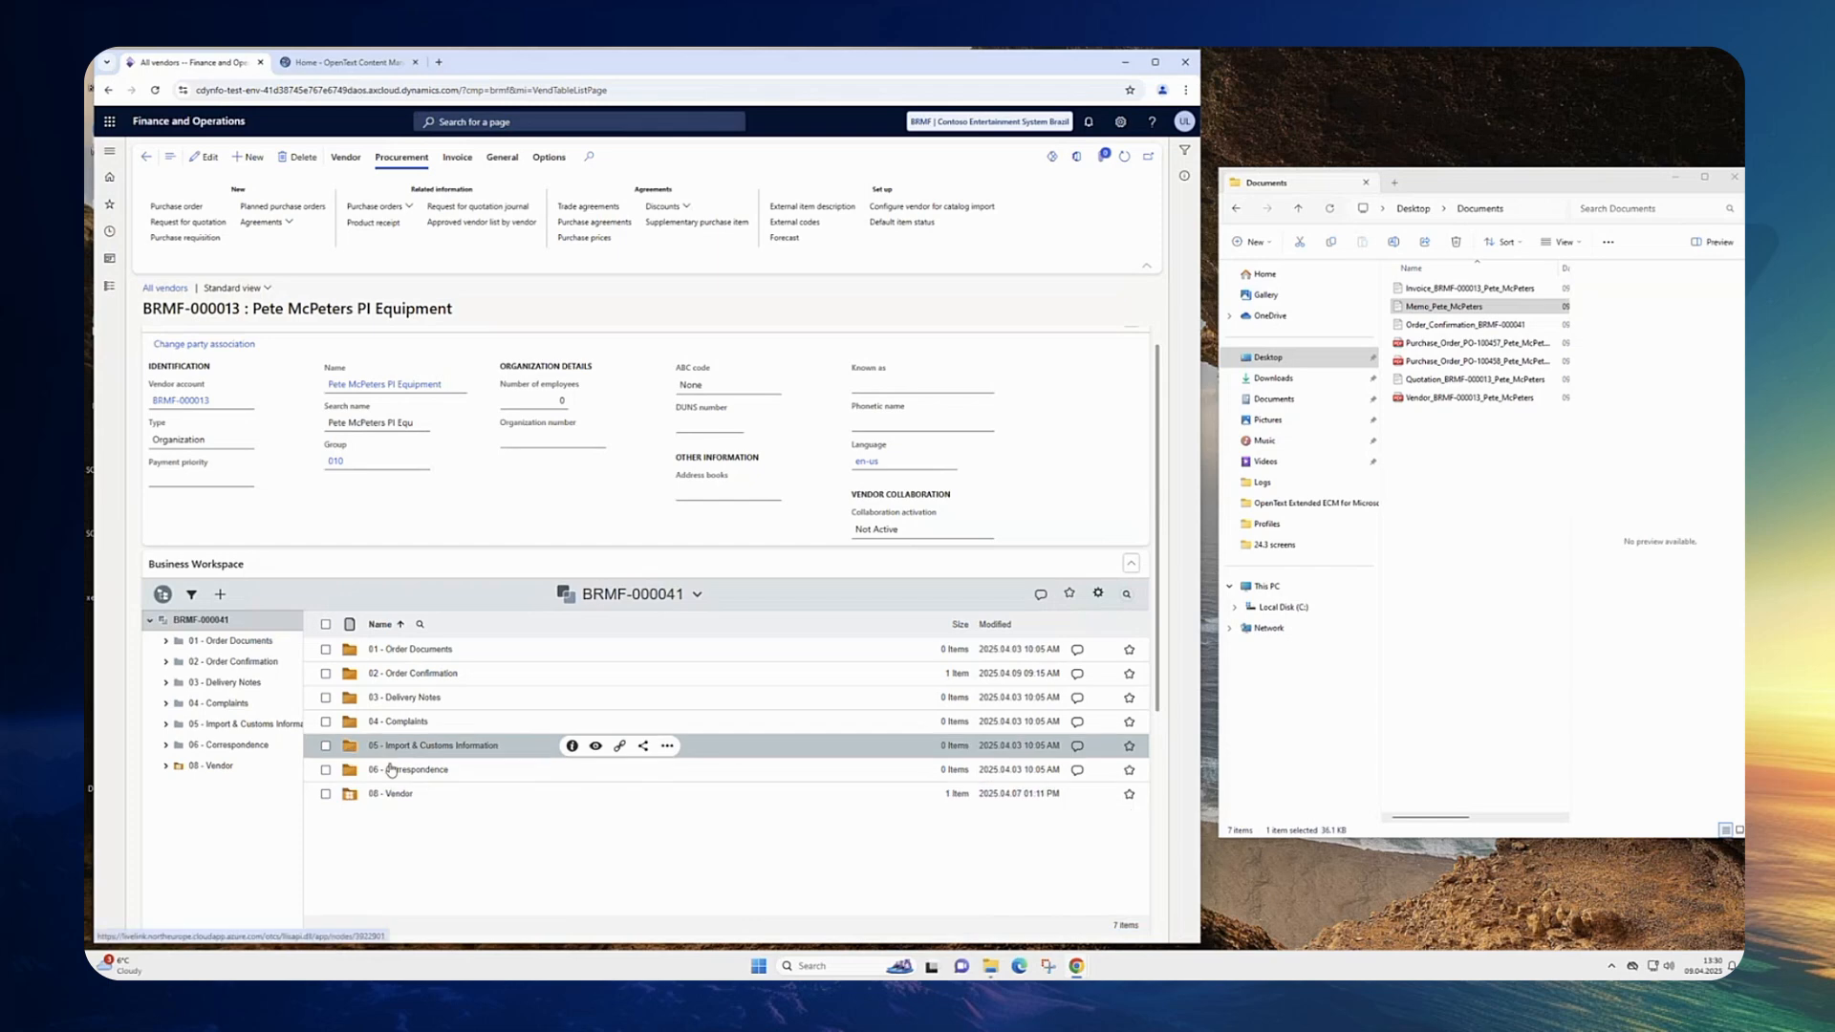
pyautogui.click(166, 766)
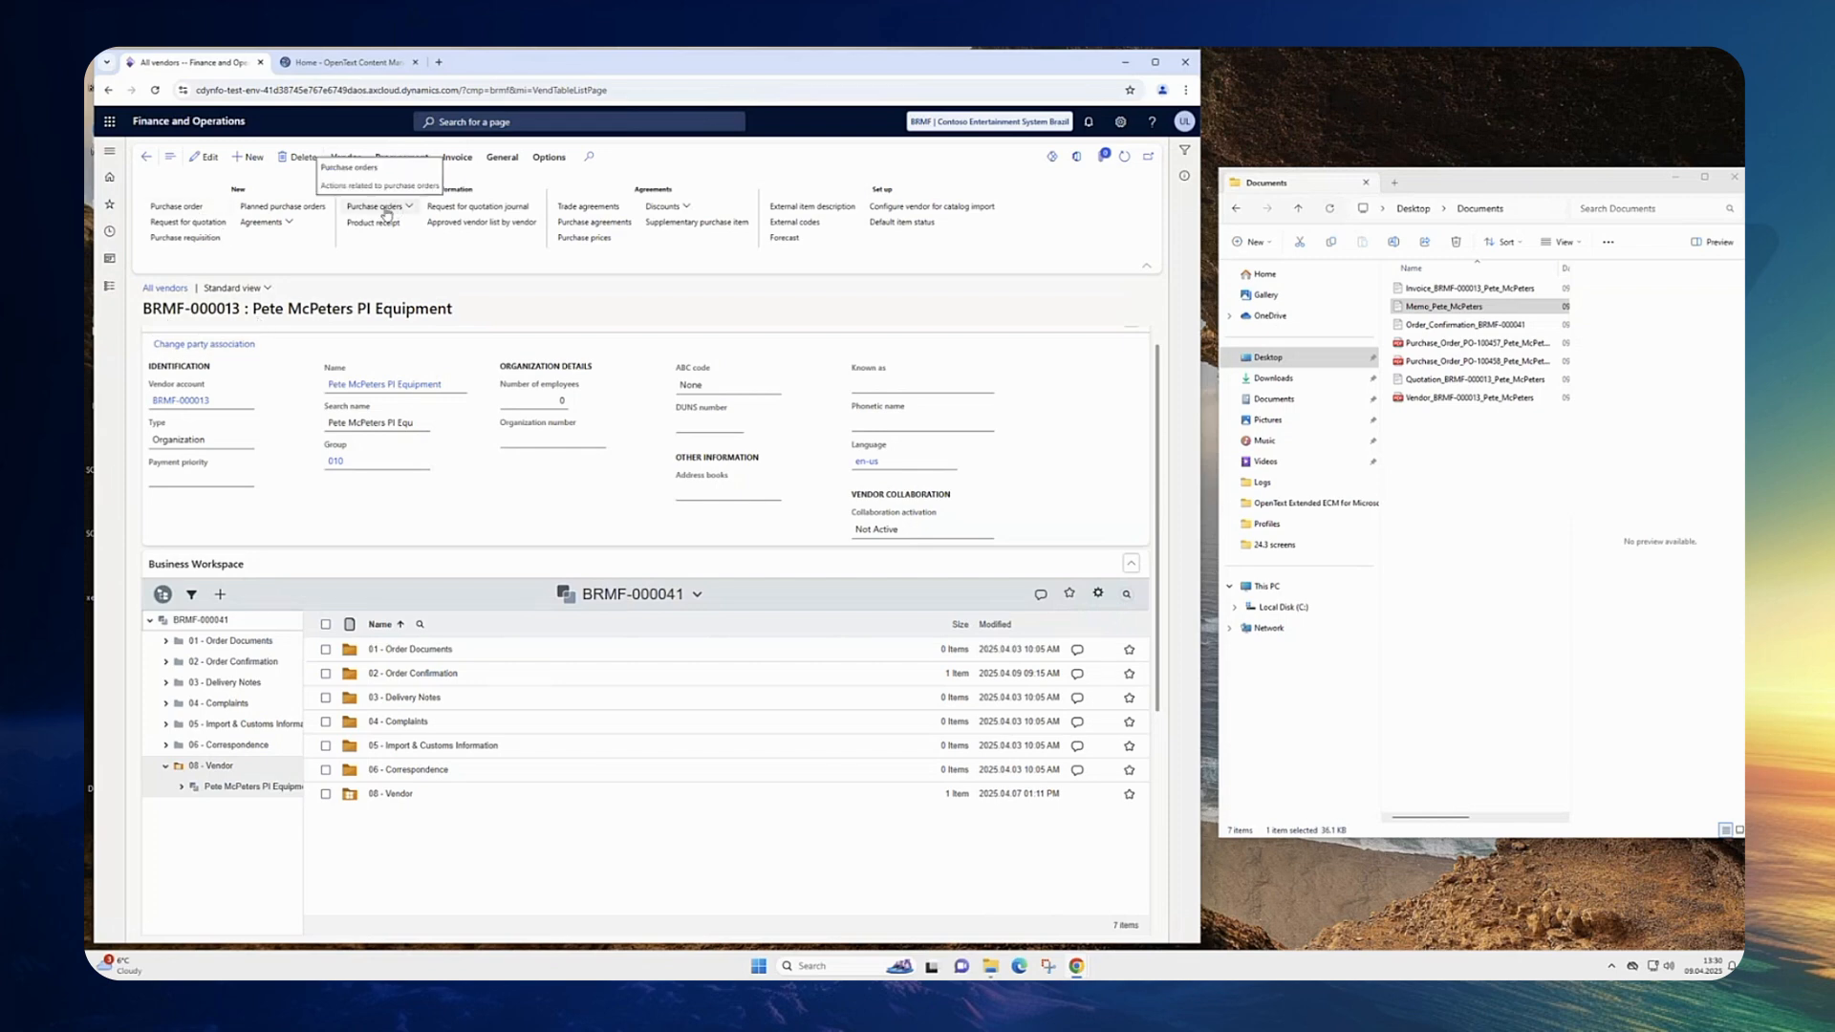
# Step: Open purchase order BRMF-000041 from the vendor's purchase orders, show its header and hide the workspace folder tree
pyautogui.click(375, 222)
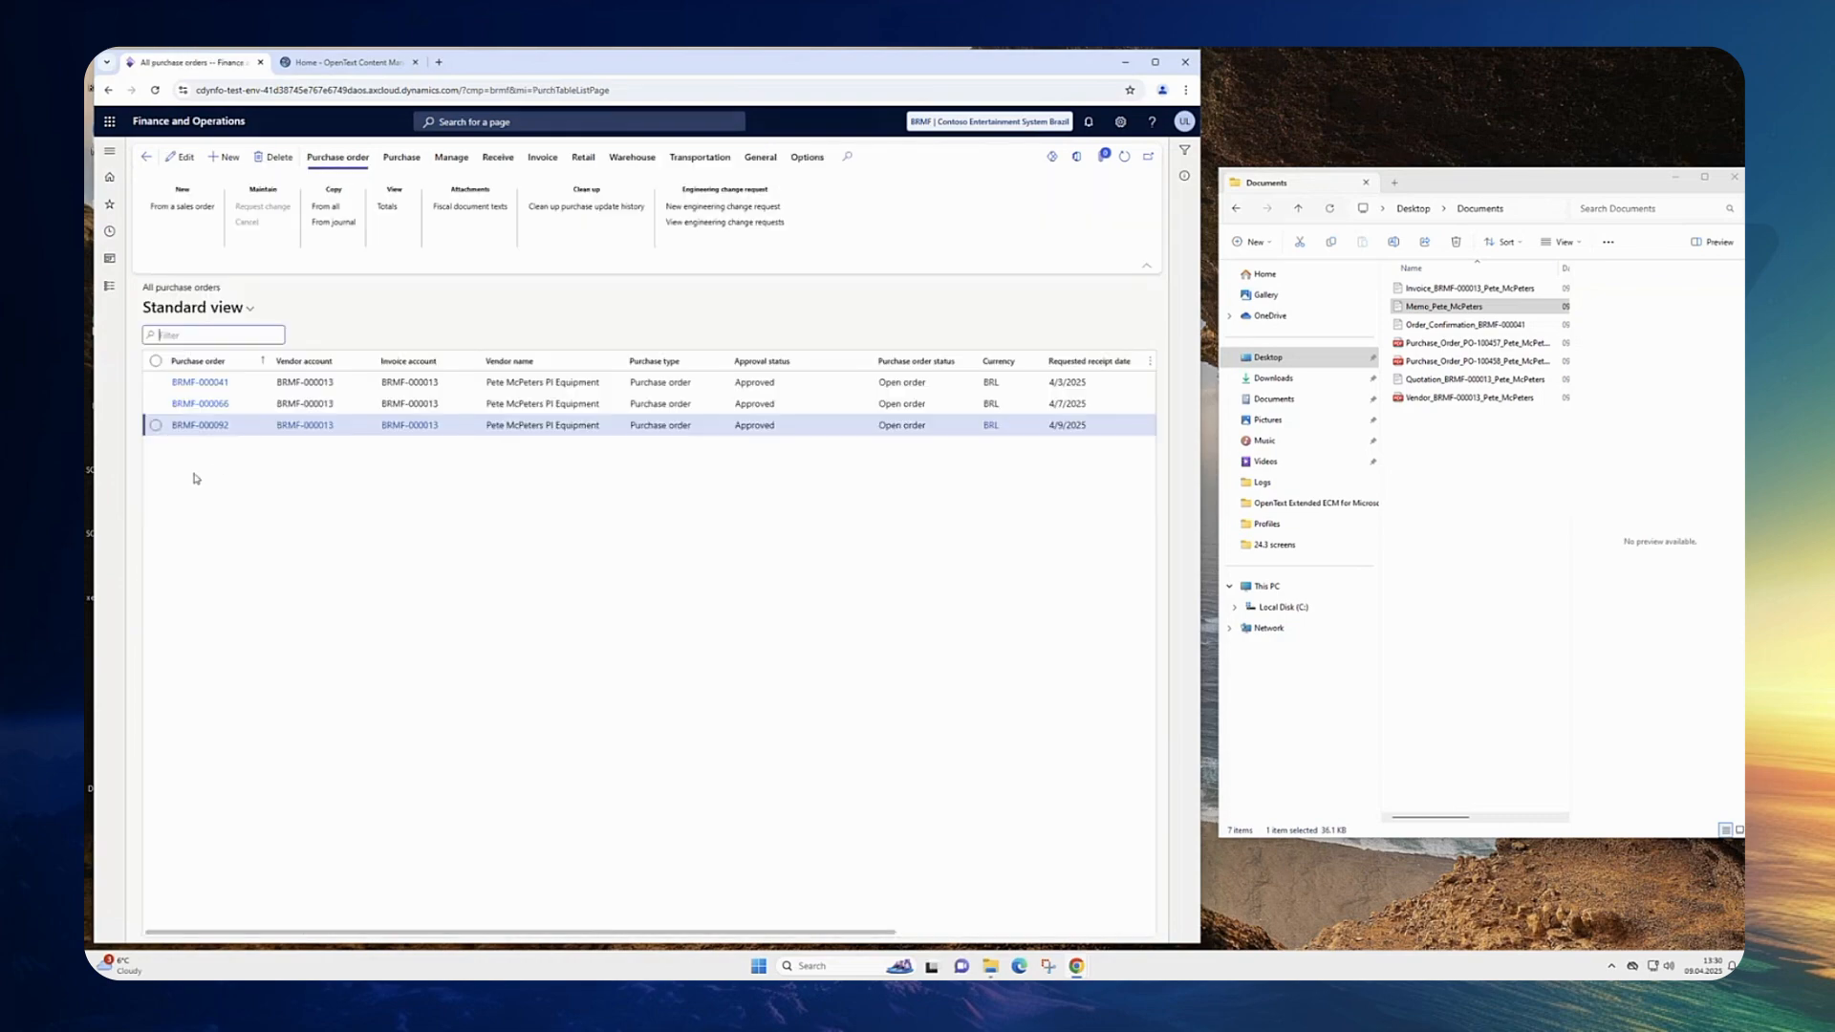
pyautogui.click(211, 386)
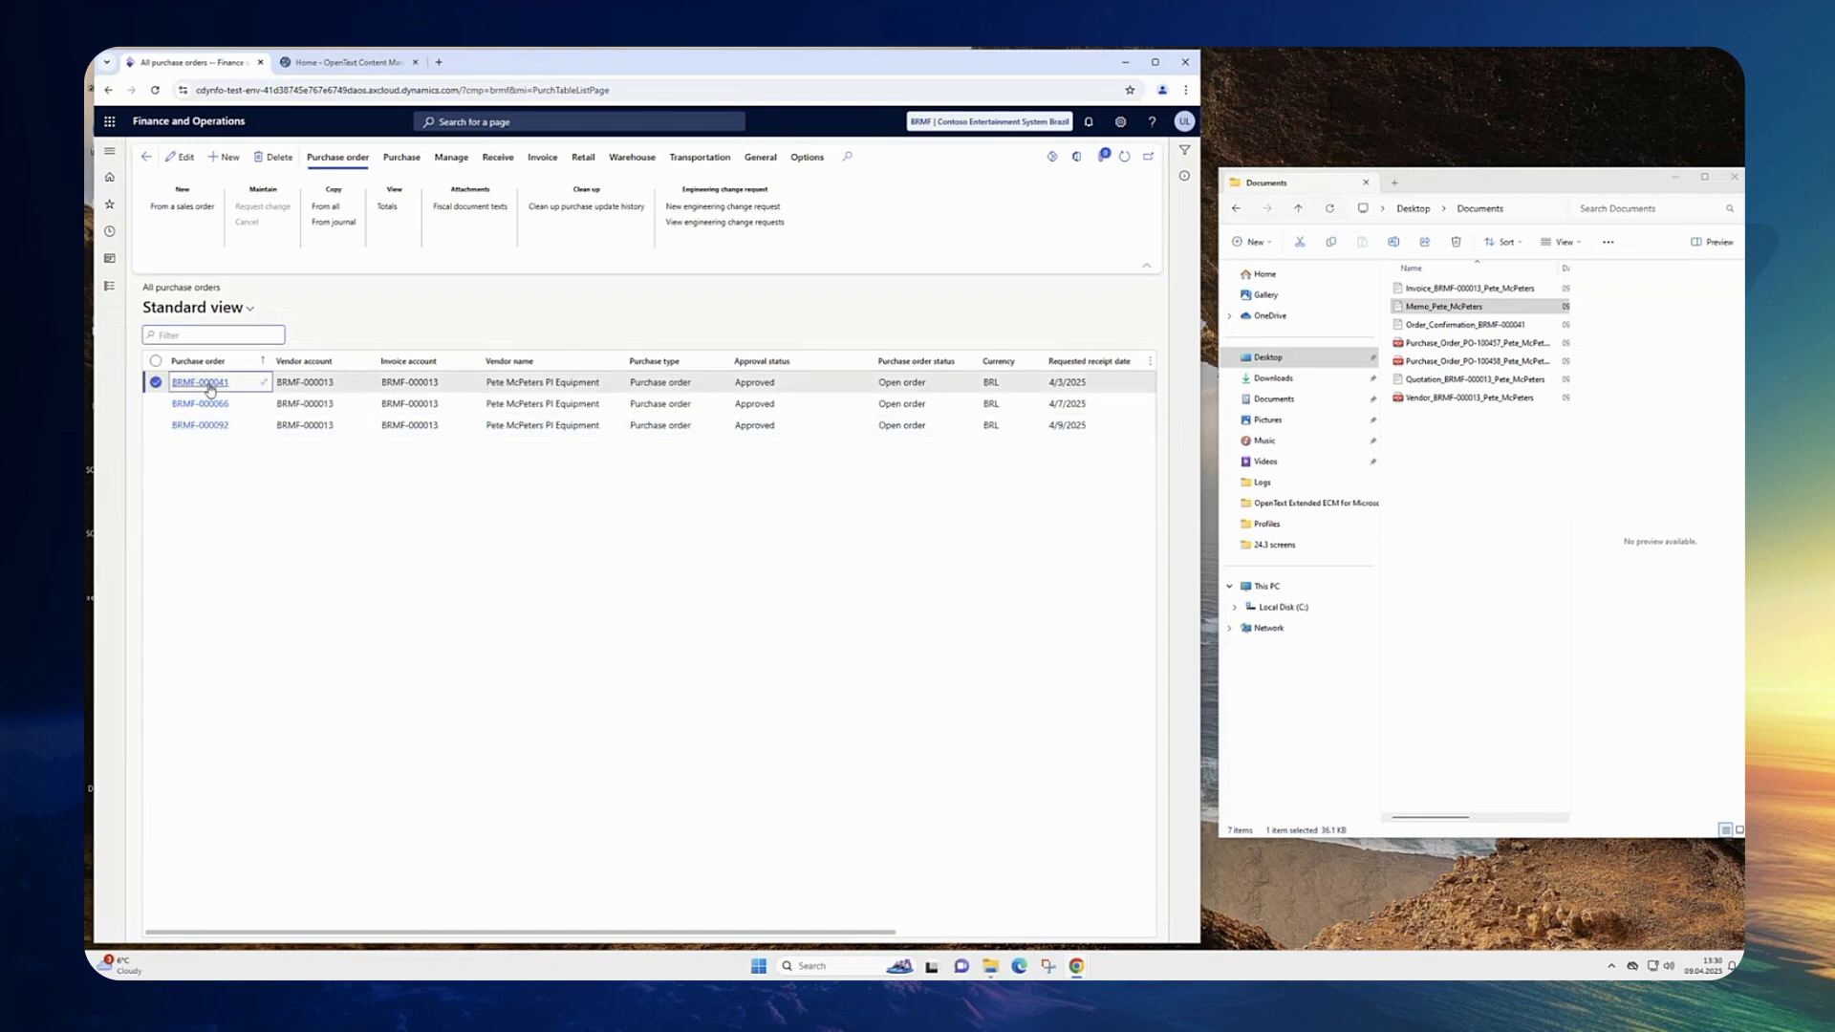
pyautogui.click(211, 385)
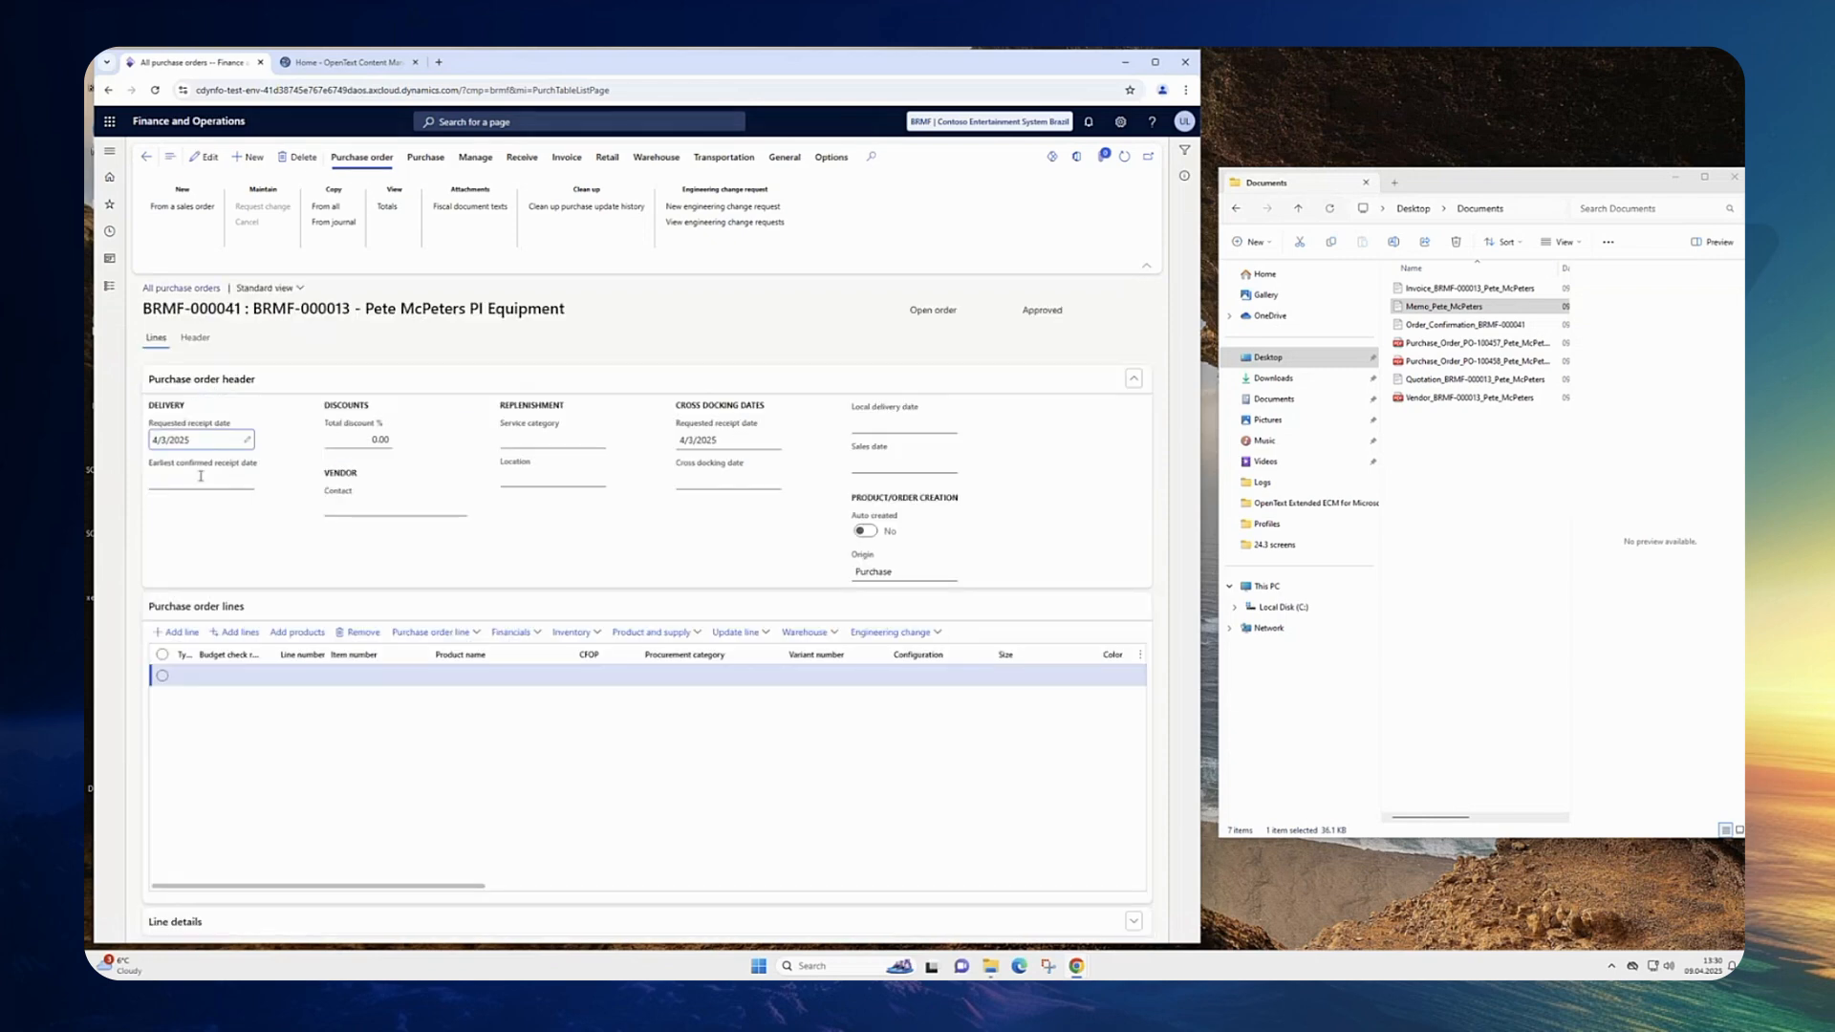
pyautogui.click(196, 340)
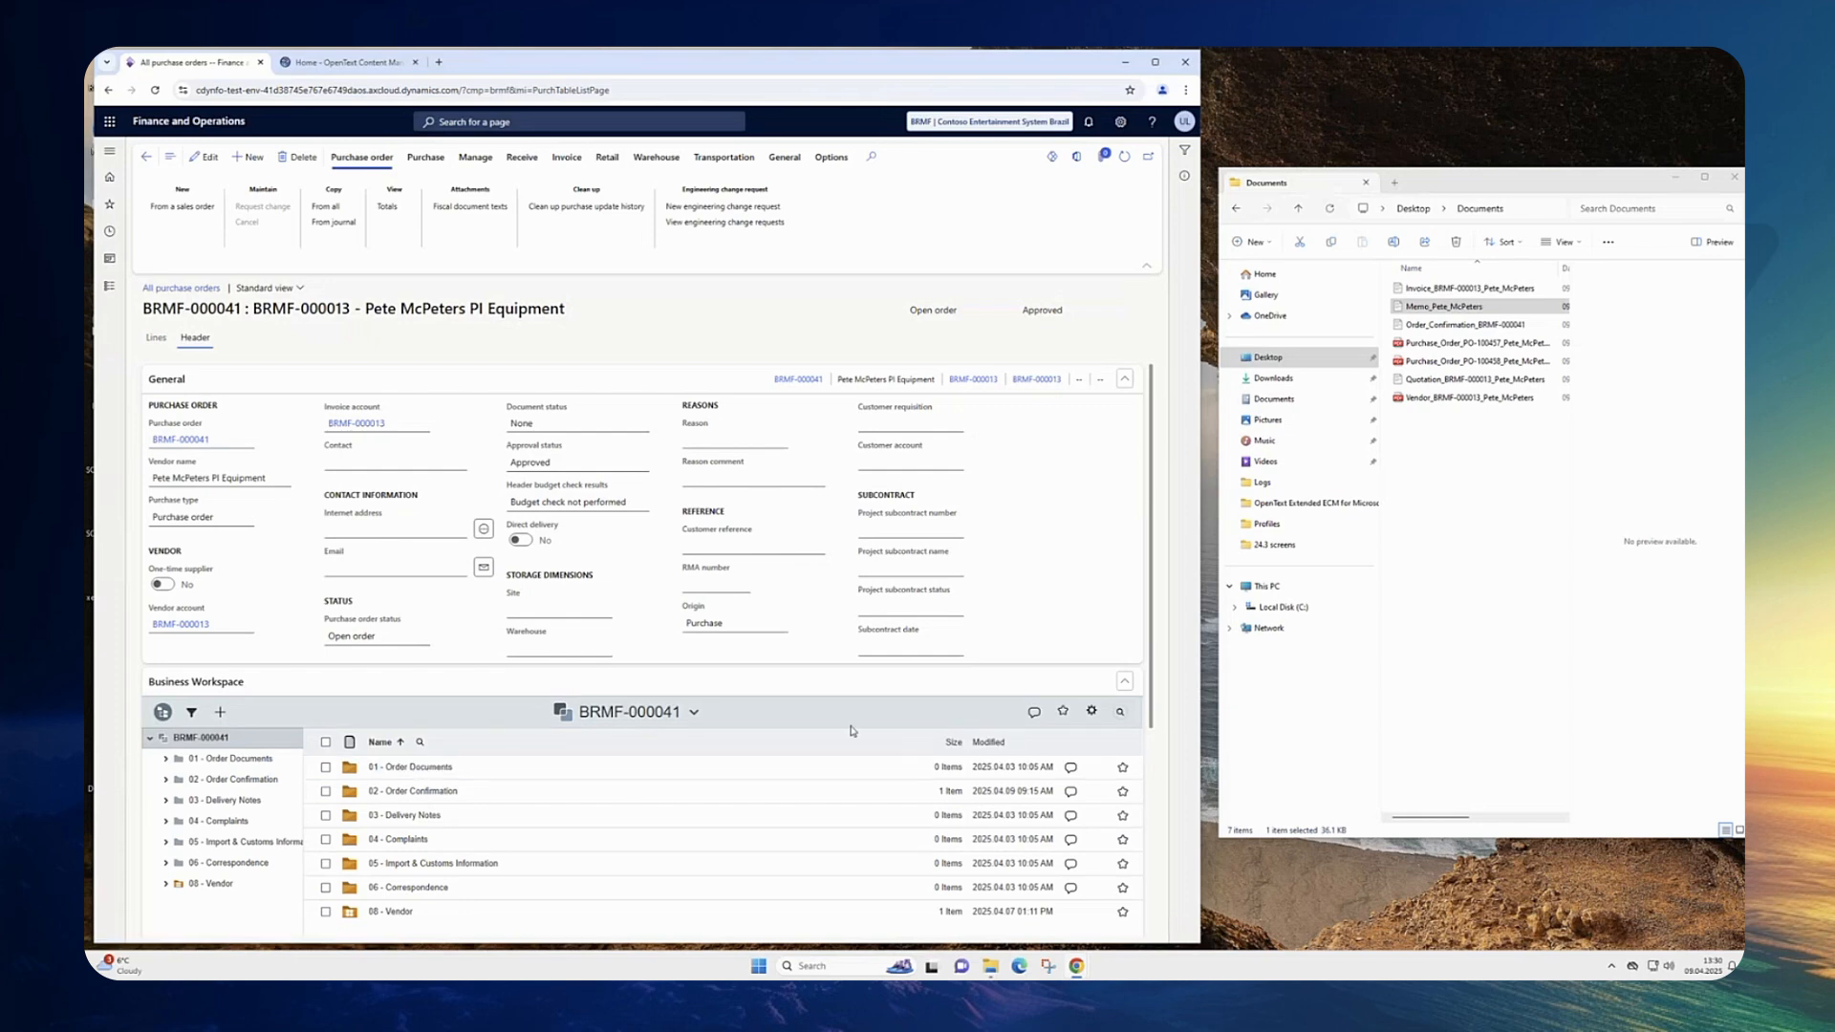
pyautogui.click(164, 714)
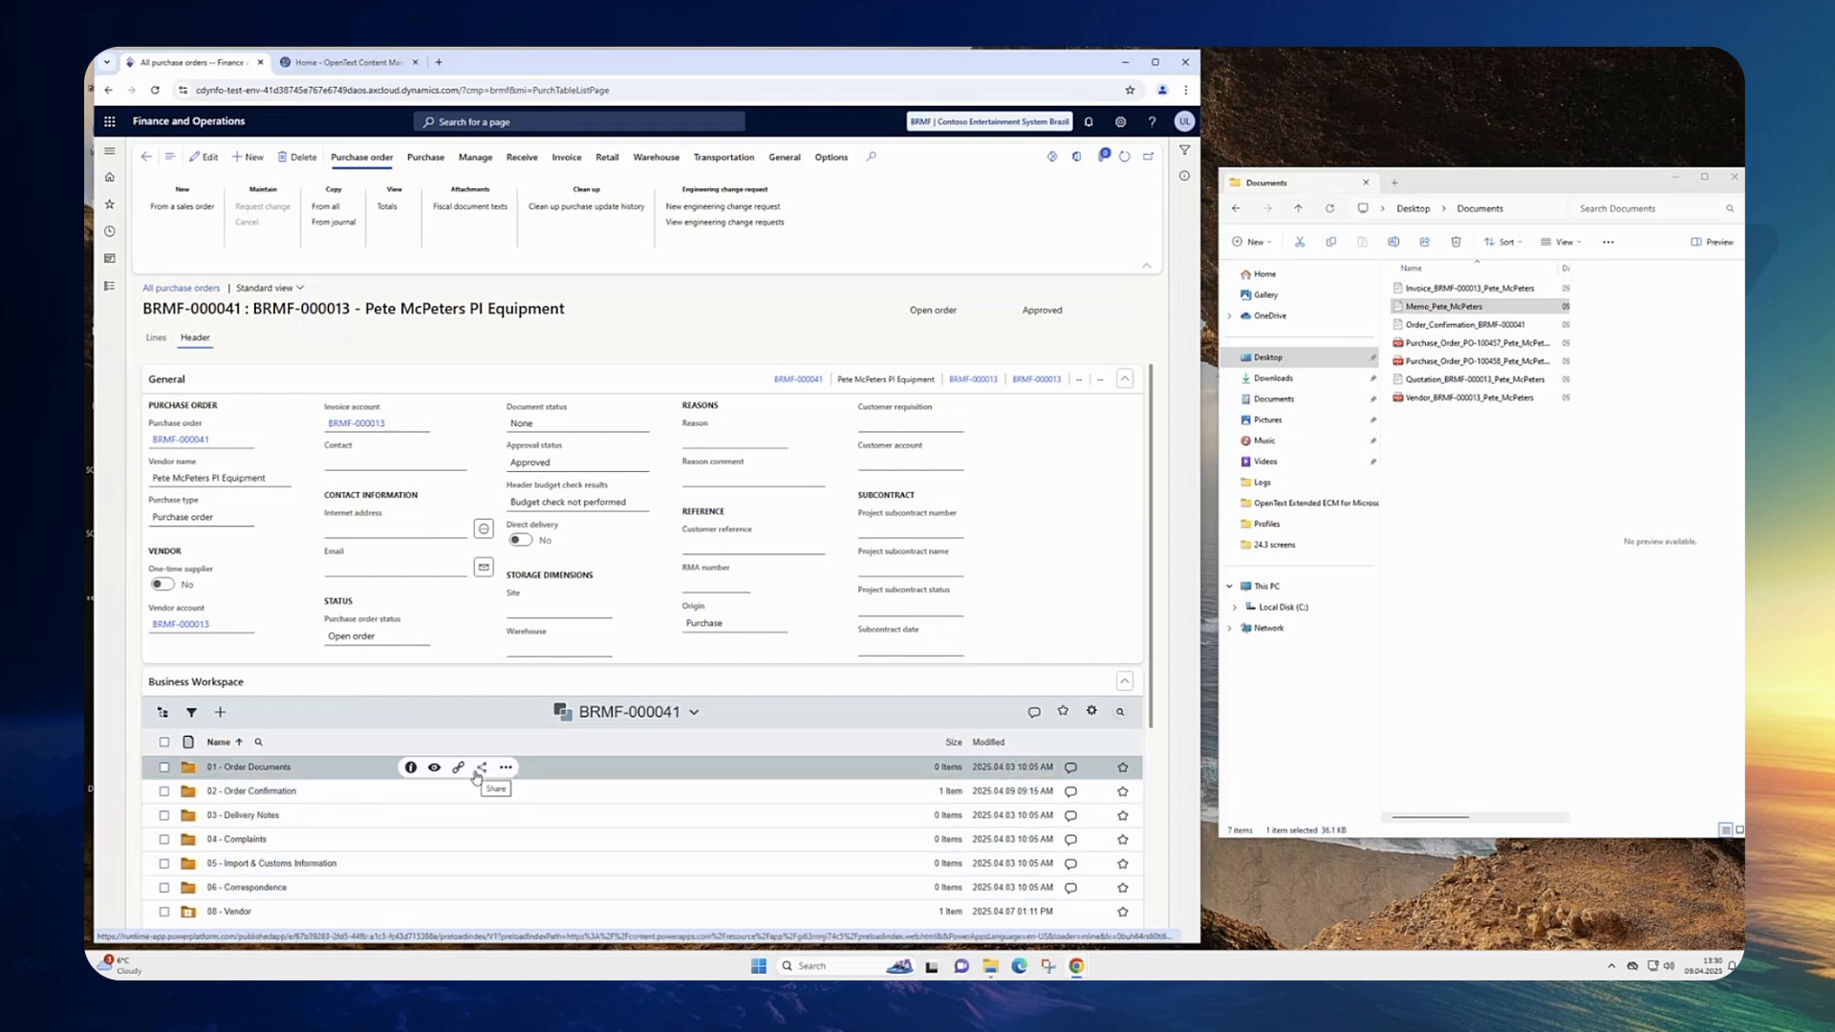
# Step: Search the purchase order's business workspace for "pete"
pyautogui.click(1120, 715)
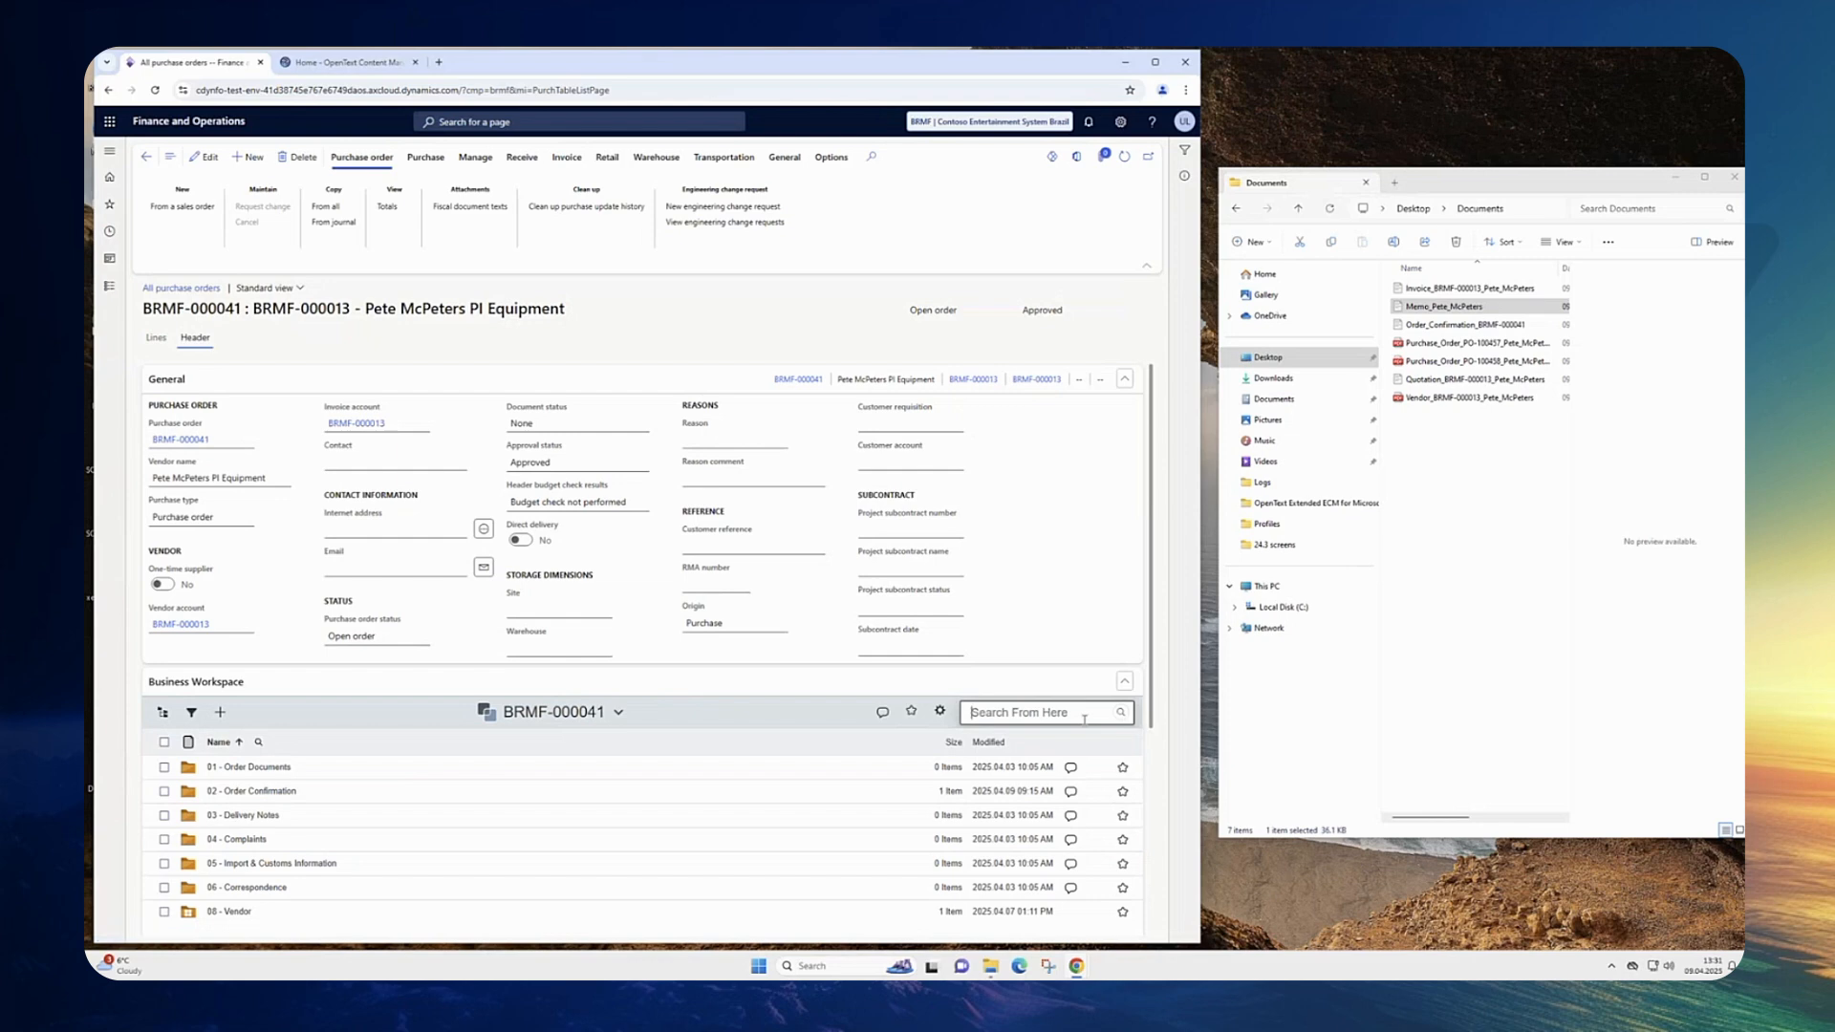
pyautogui.write('pete')
pyautogui.click(1079, 713)
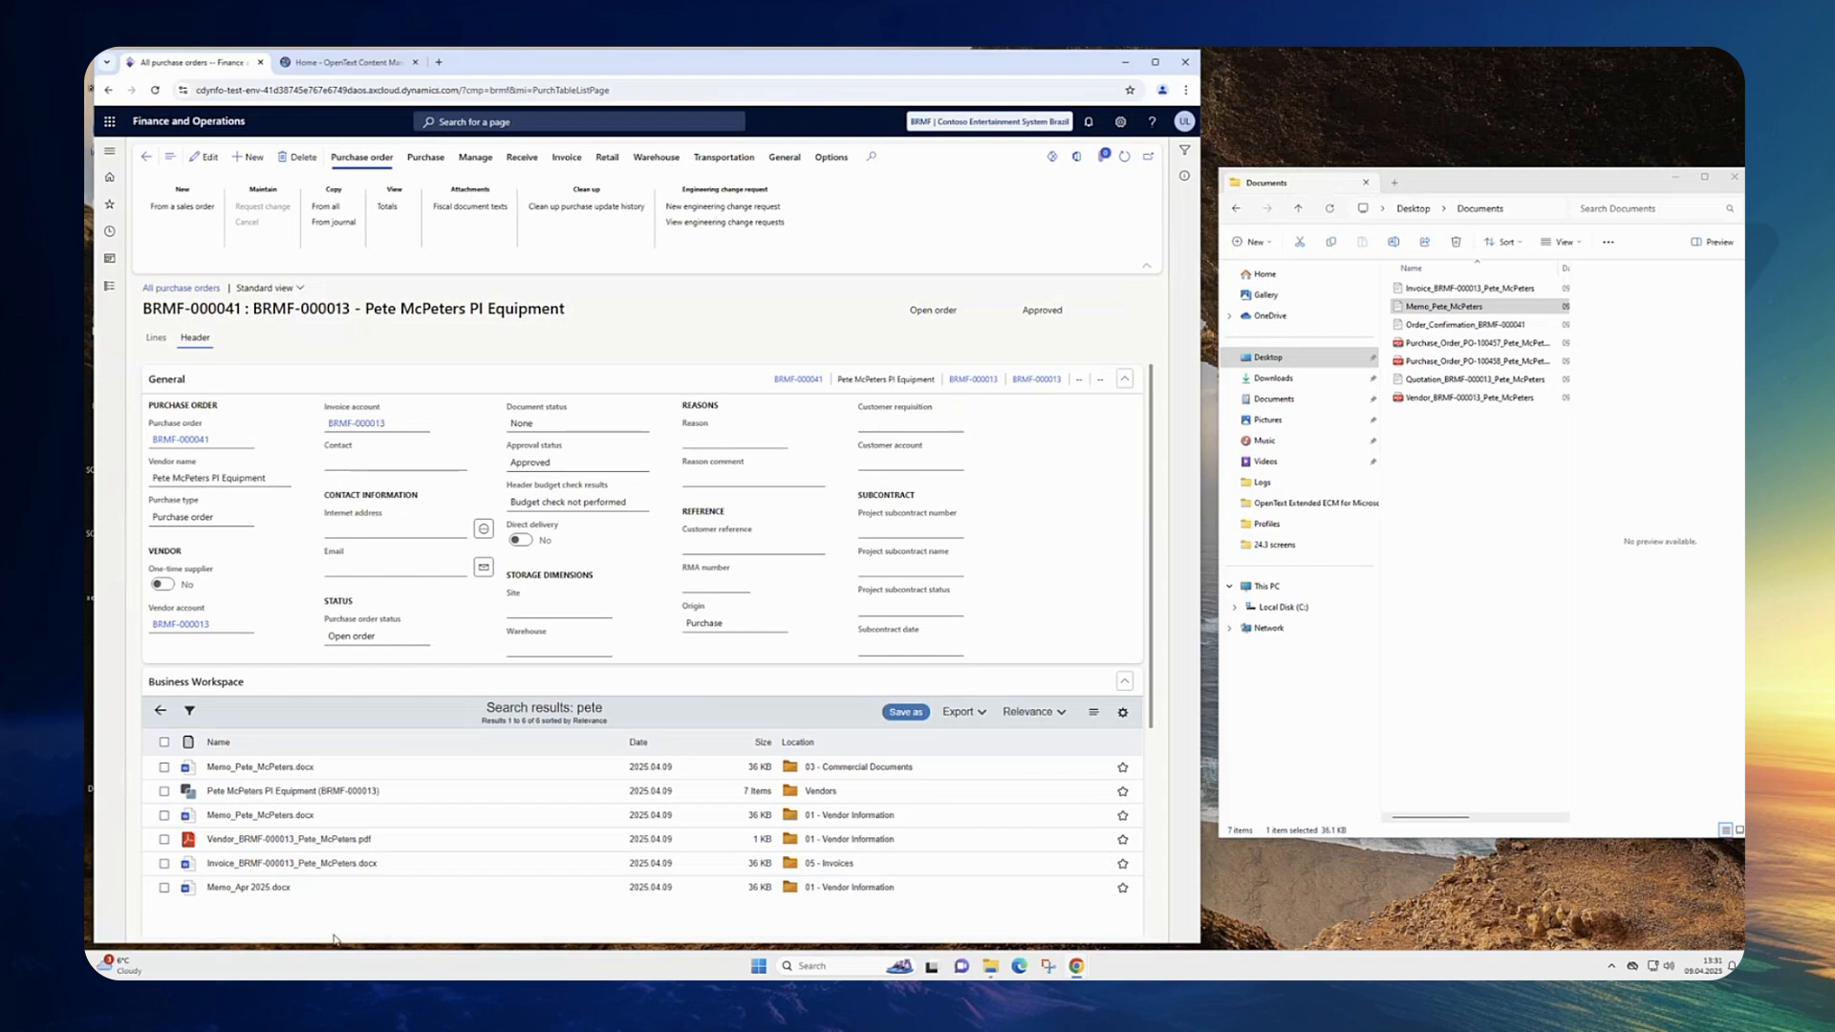
# Step: Leave the search results, open vendor account BRMF-000013 from the purchase order header, and hide the workspace refine panel
pyautogui.moveTo(294, 767)
pyautogui.click(162, 712)
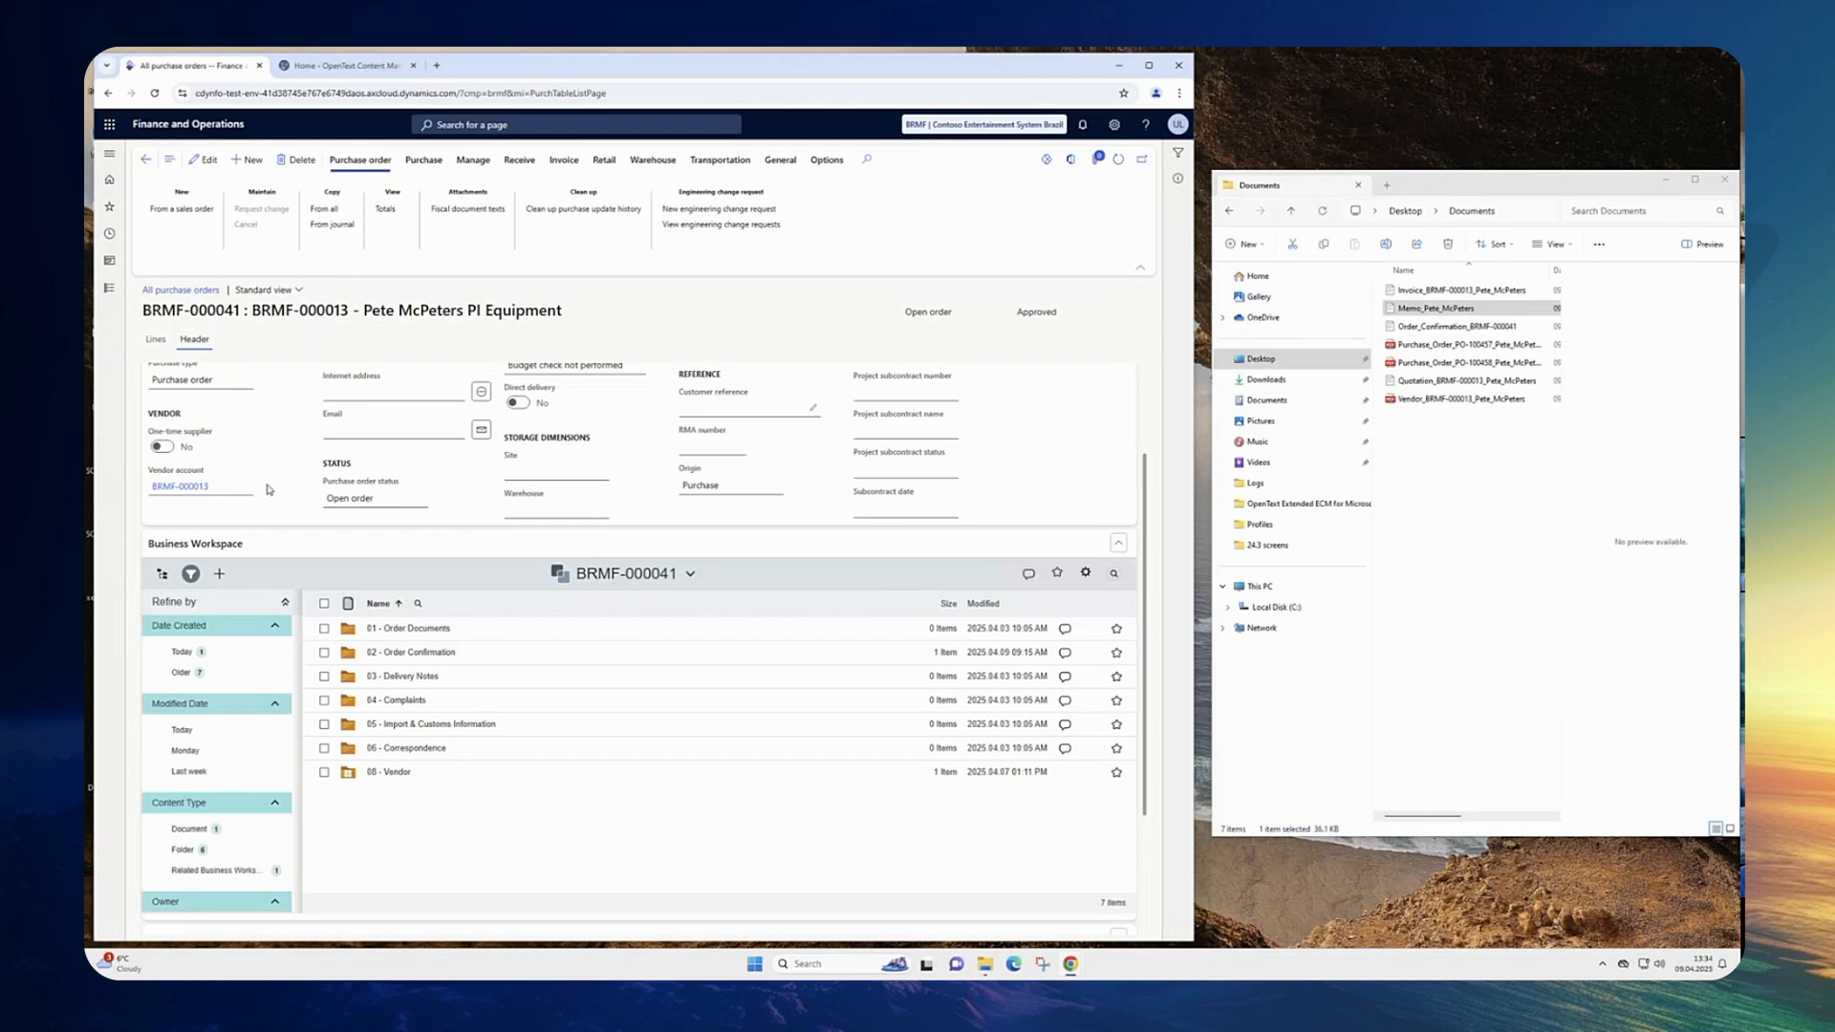
pyautogui.scroll(1, 269, 487)
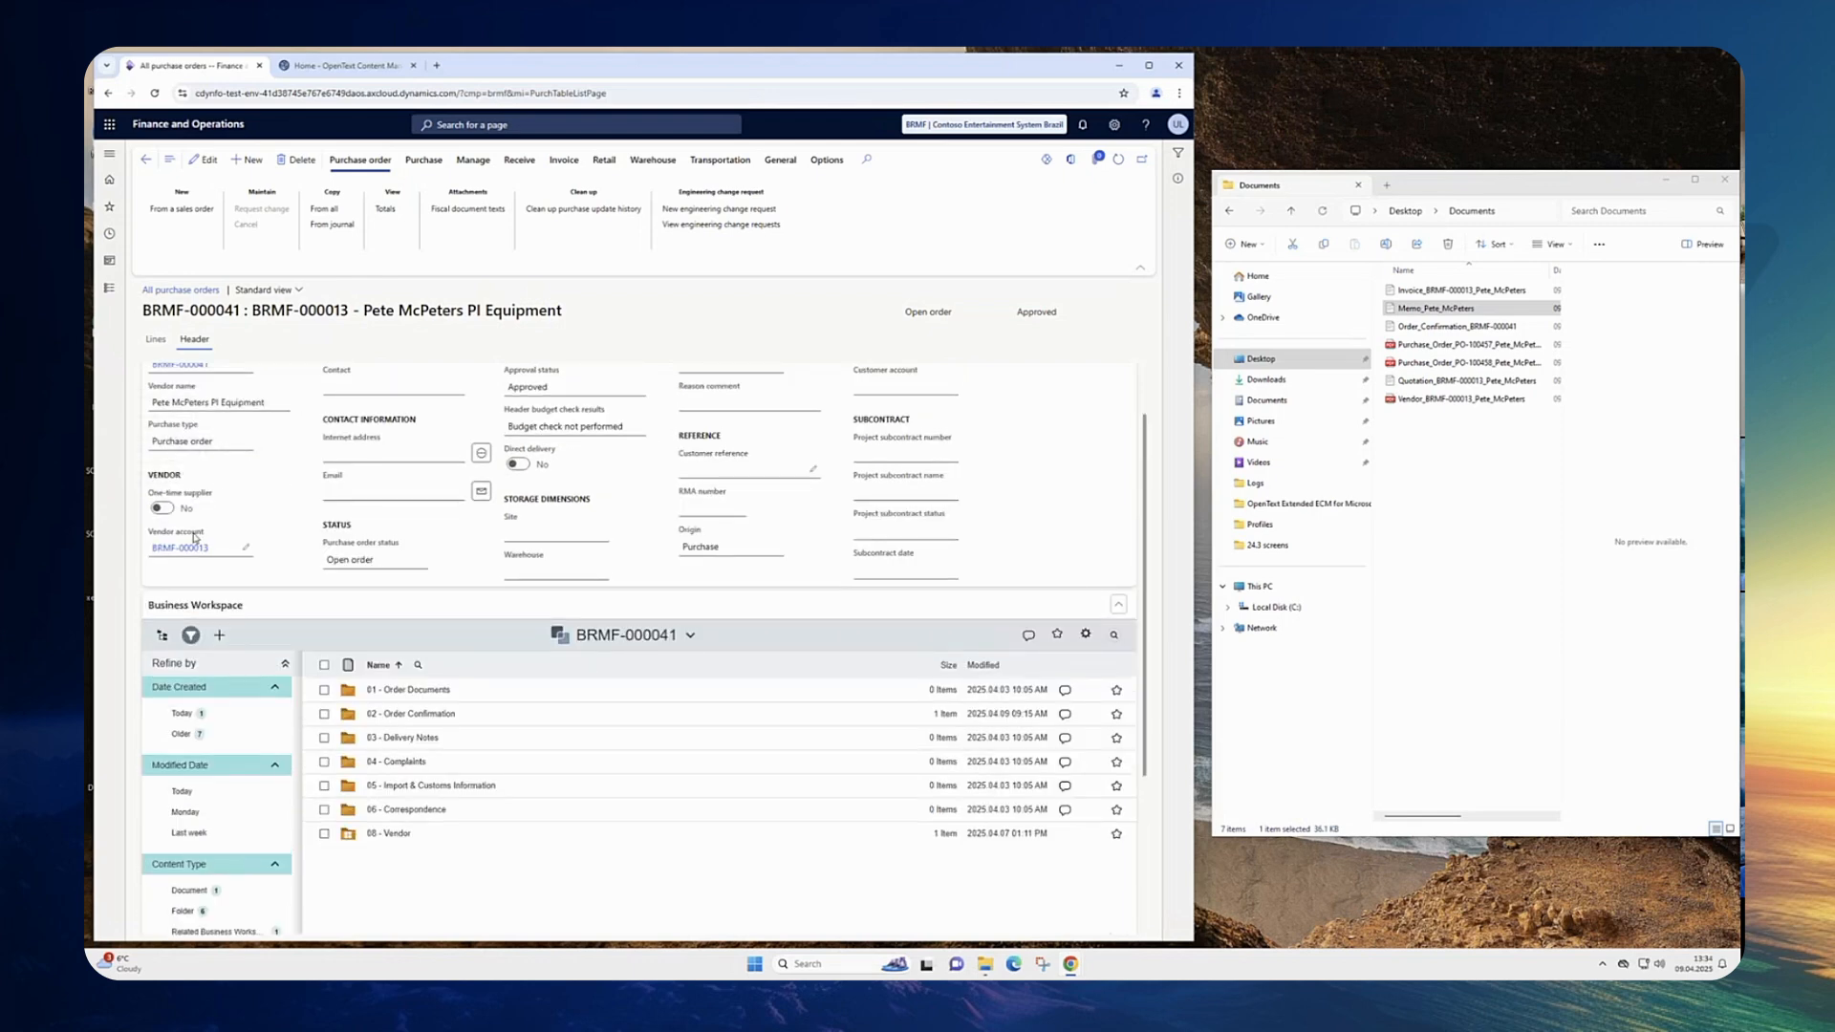
pyautogui.scroll(1, 219, 478)
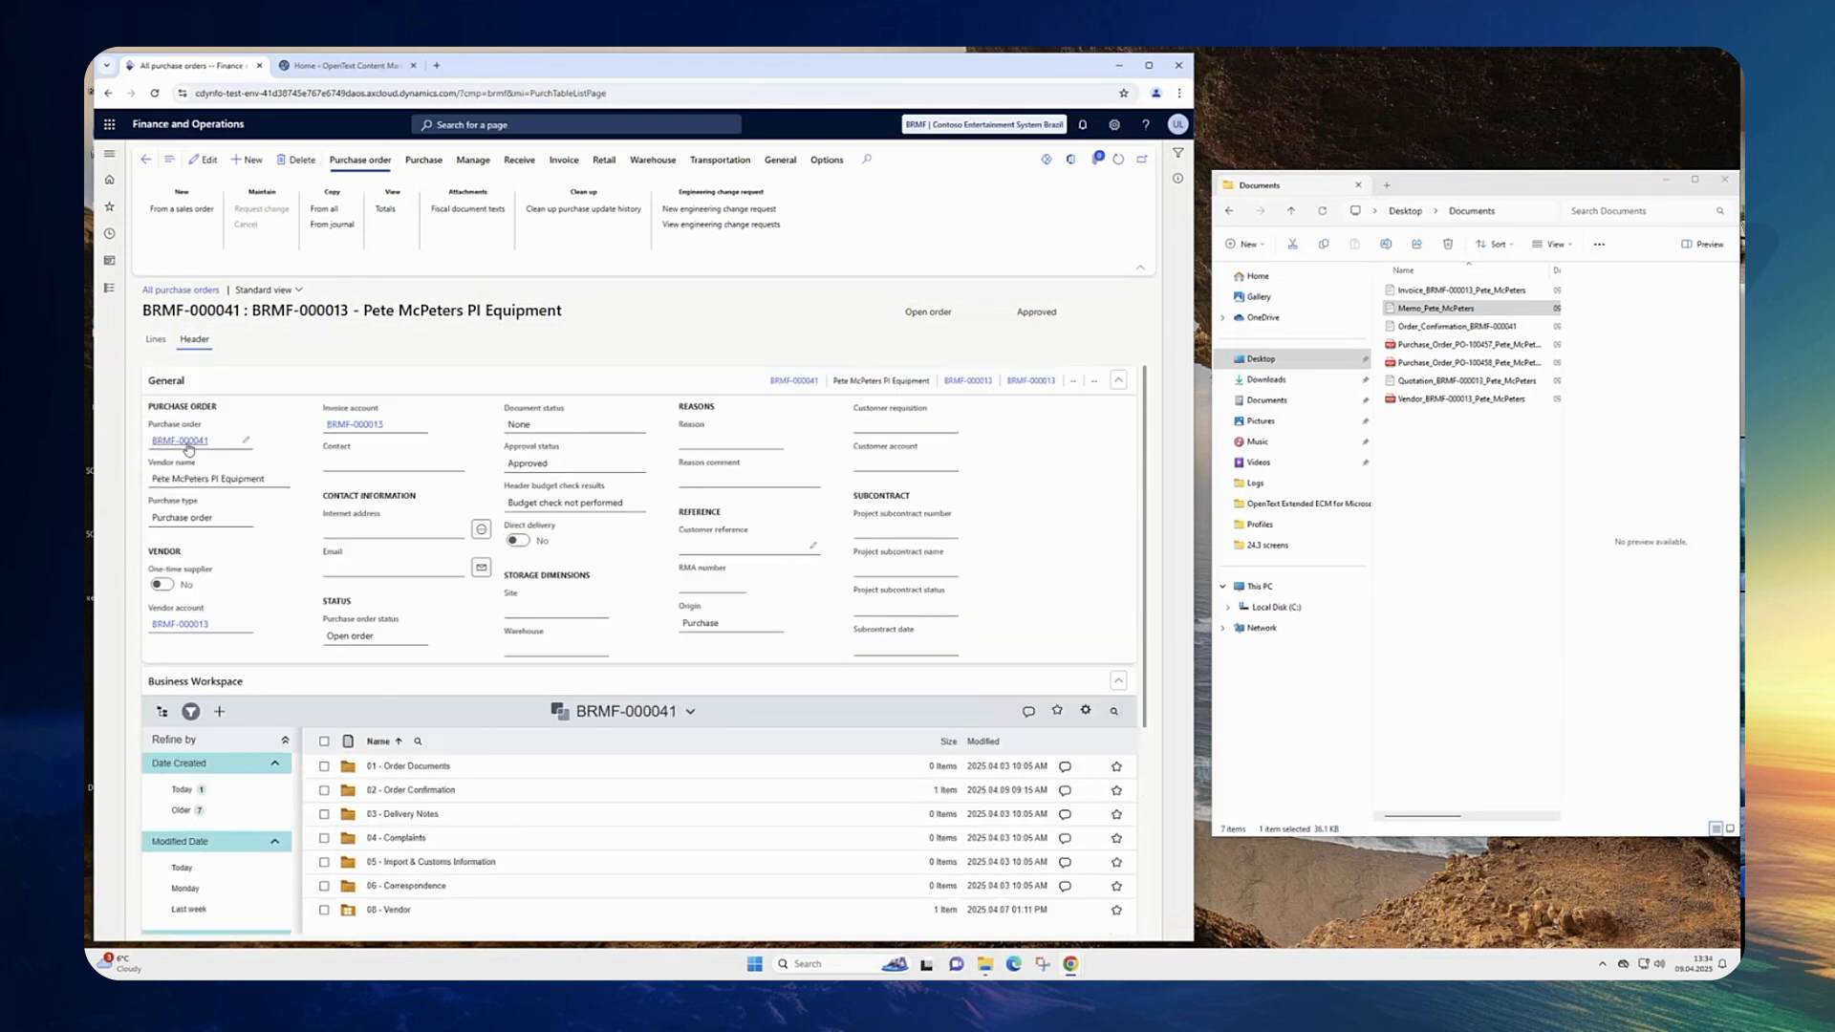
pyautogui.click(190, 627)
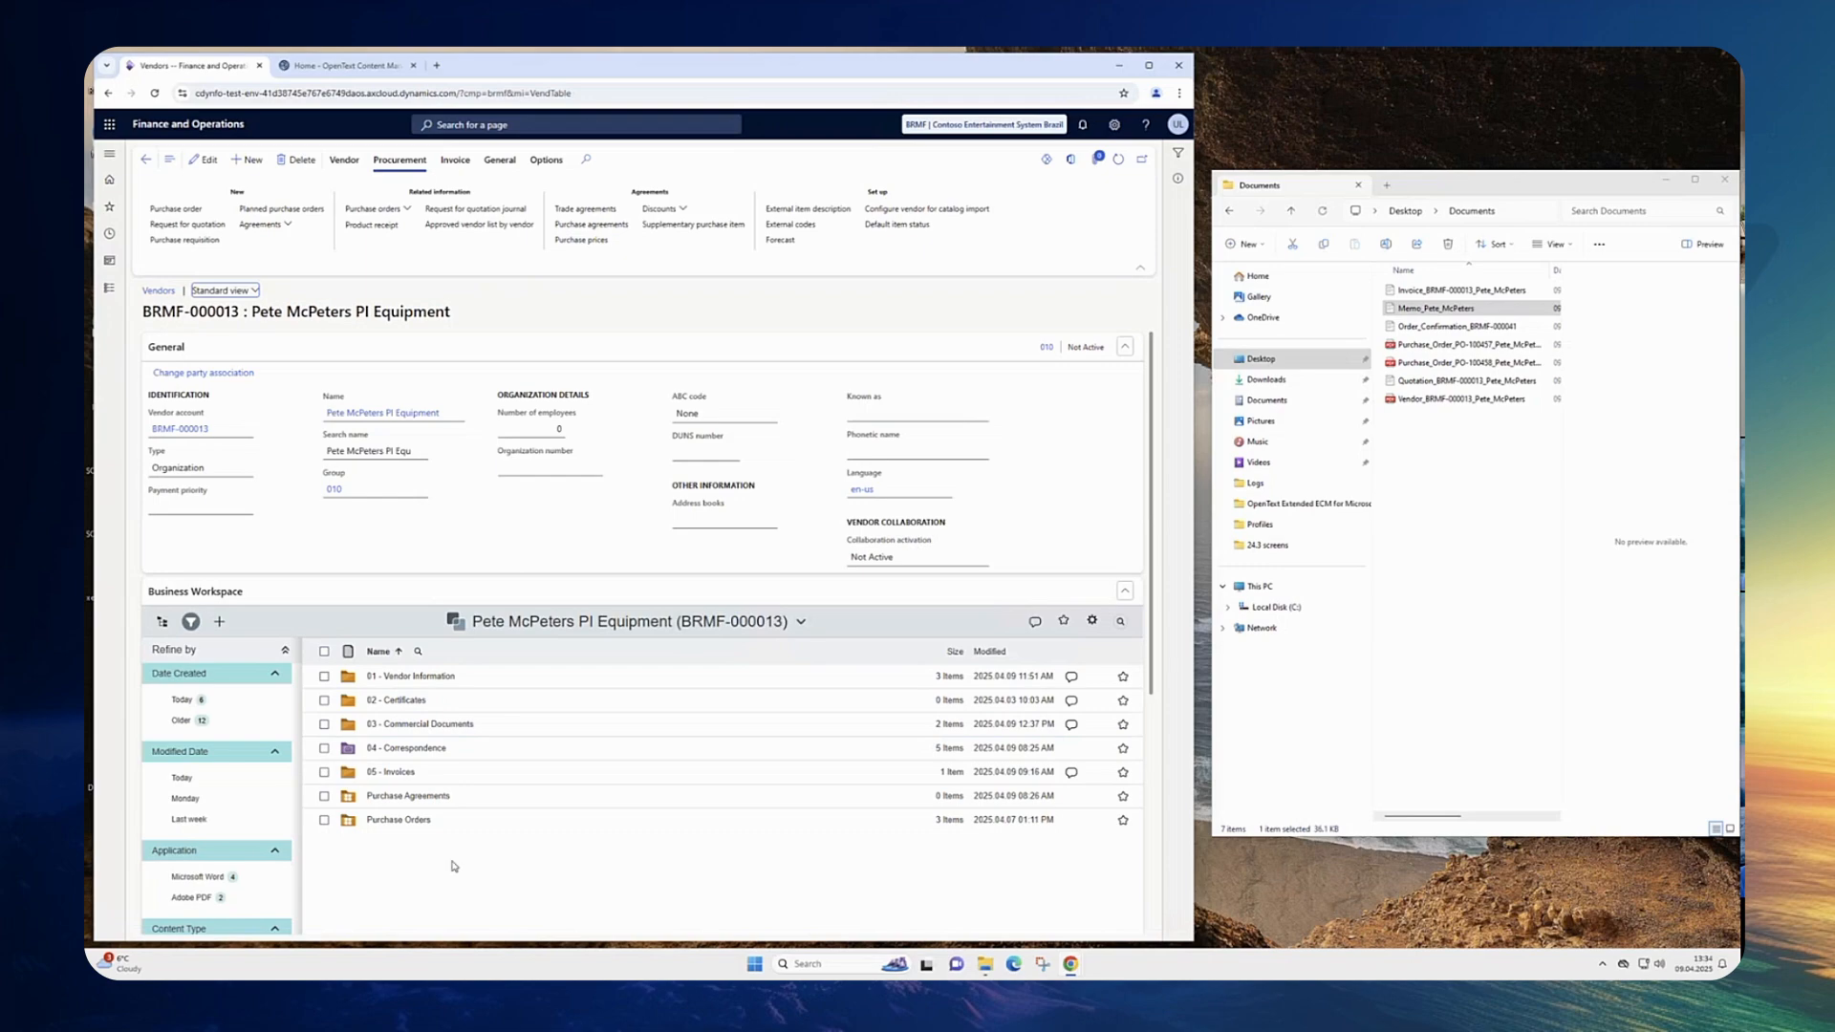
pyautogui.click(190, 621)
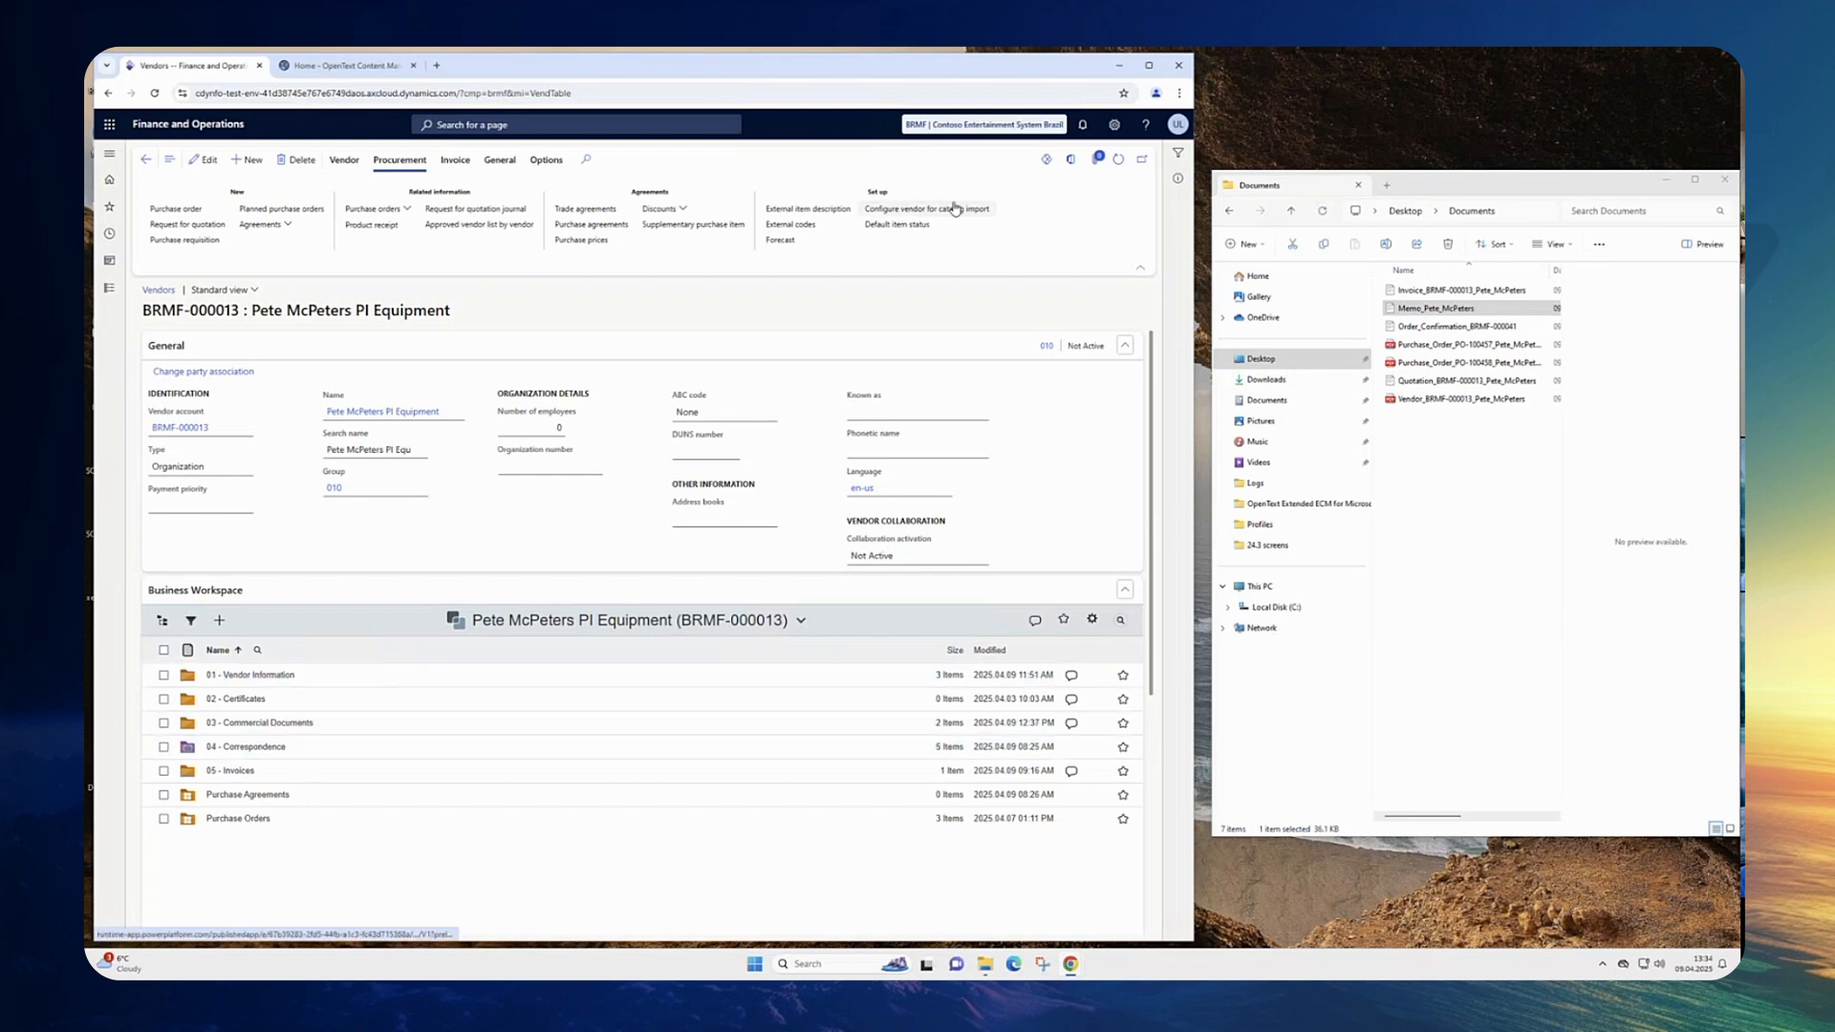
pyautogui.click(1095, 162)
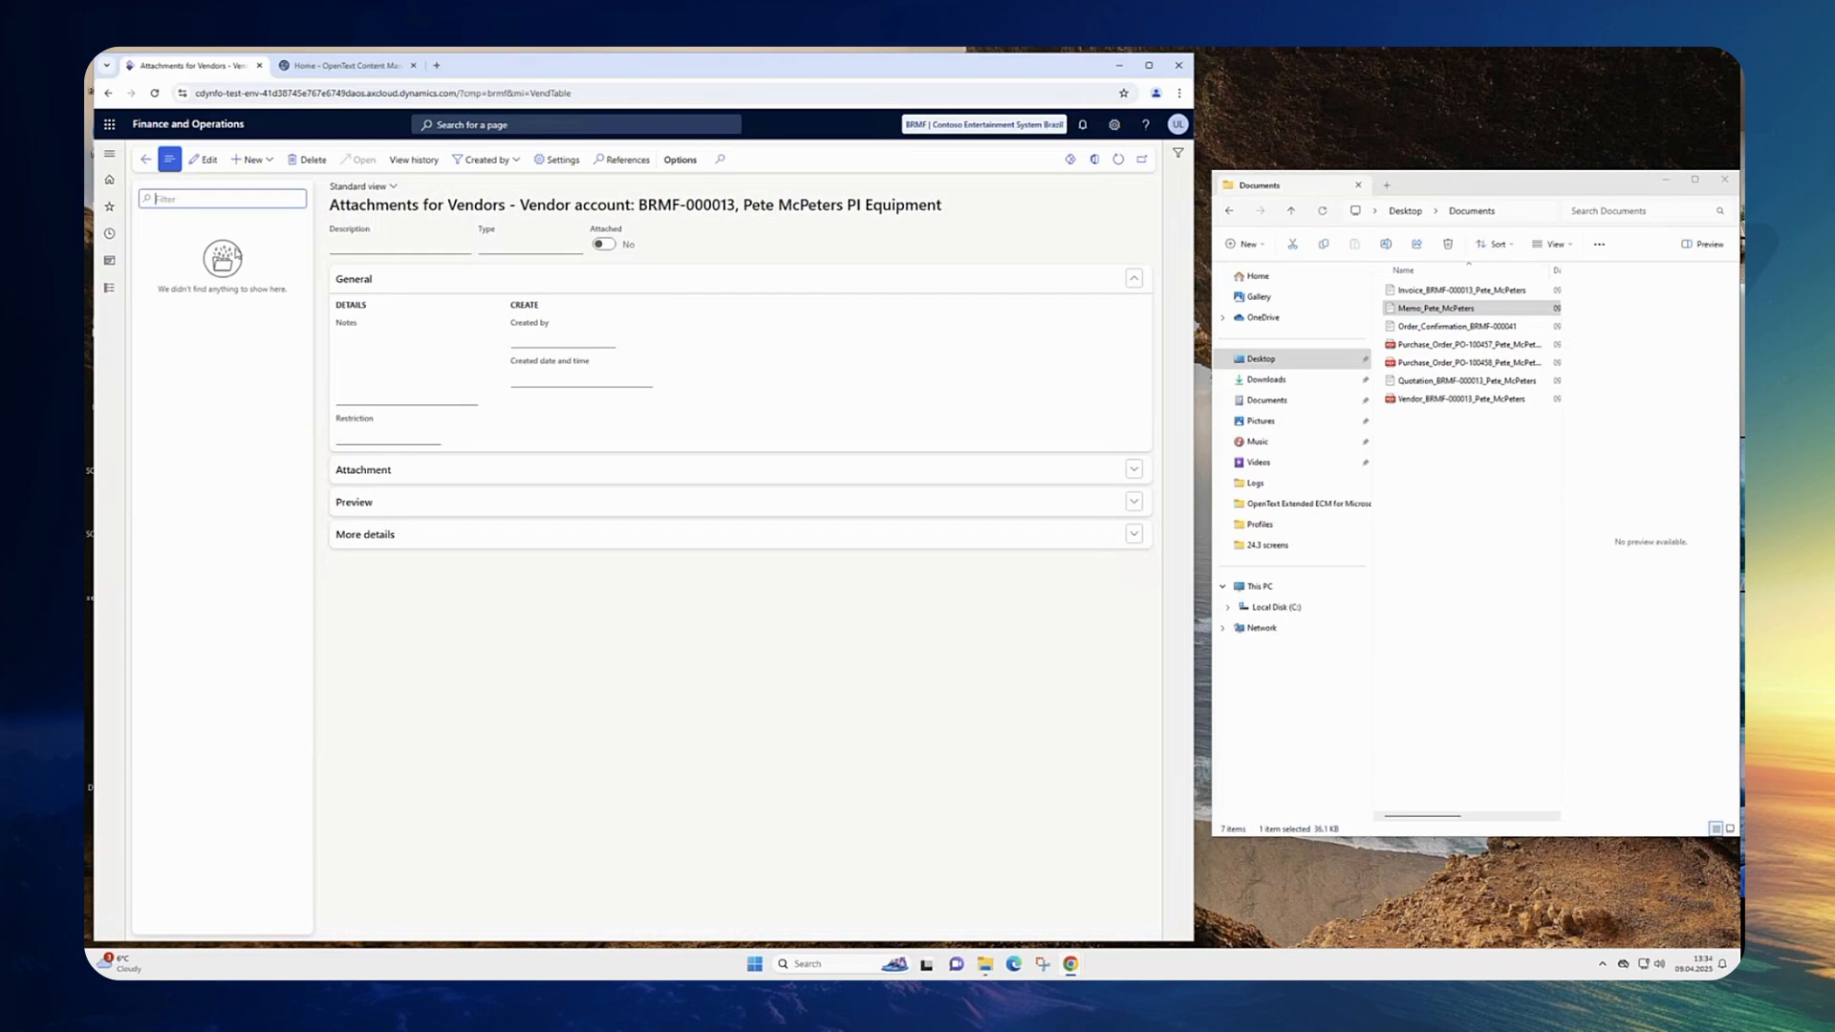
pyautogui.click(260, 165)
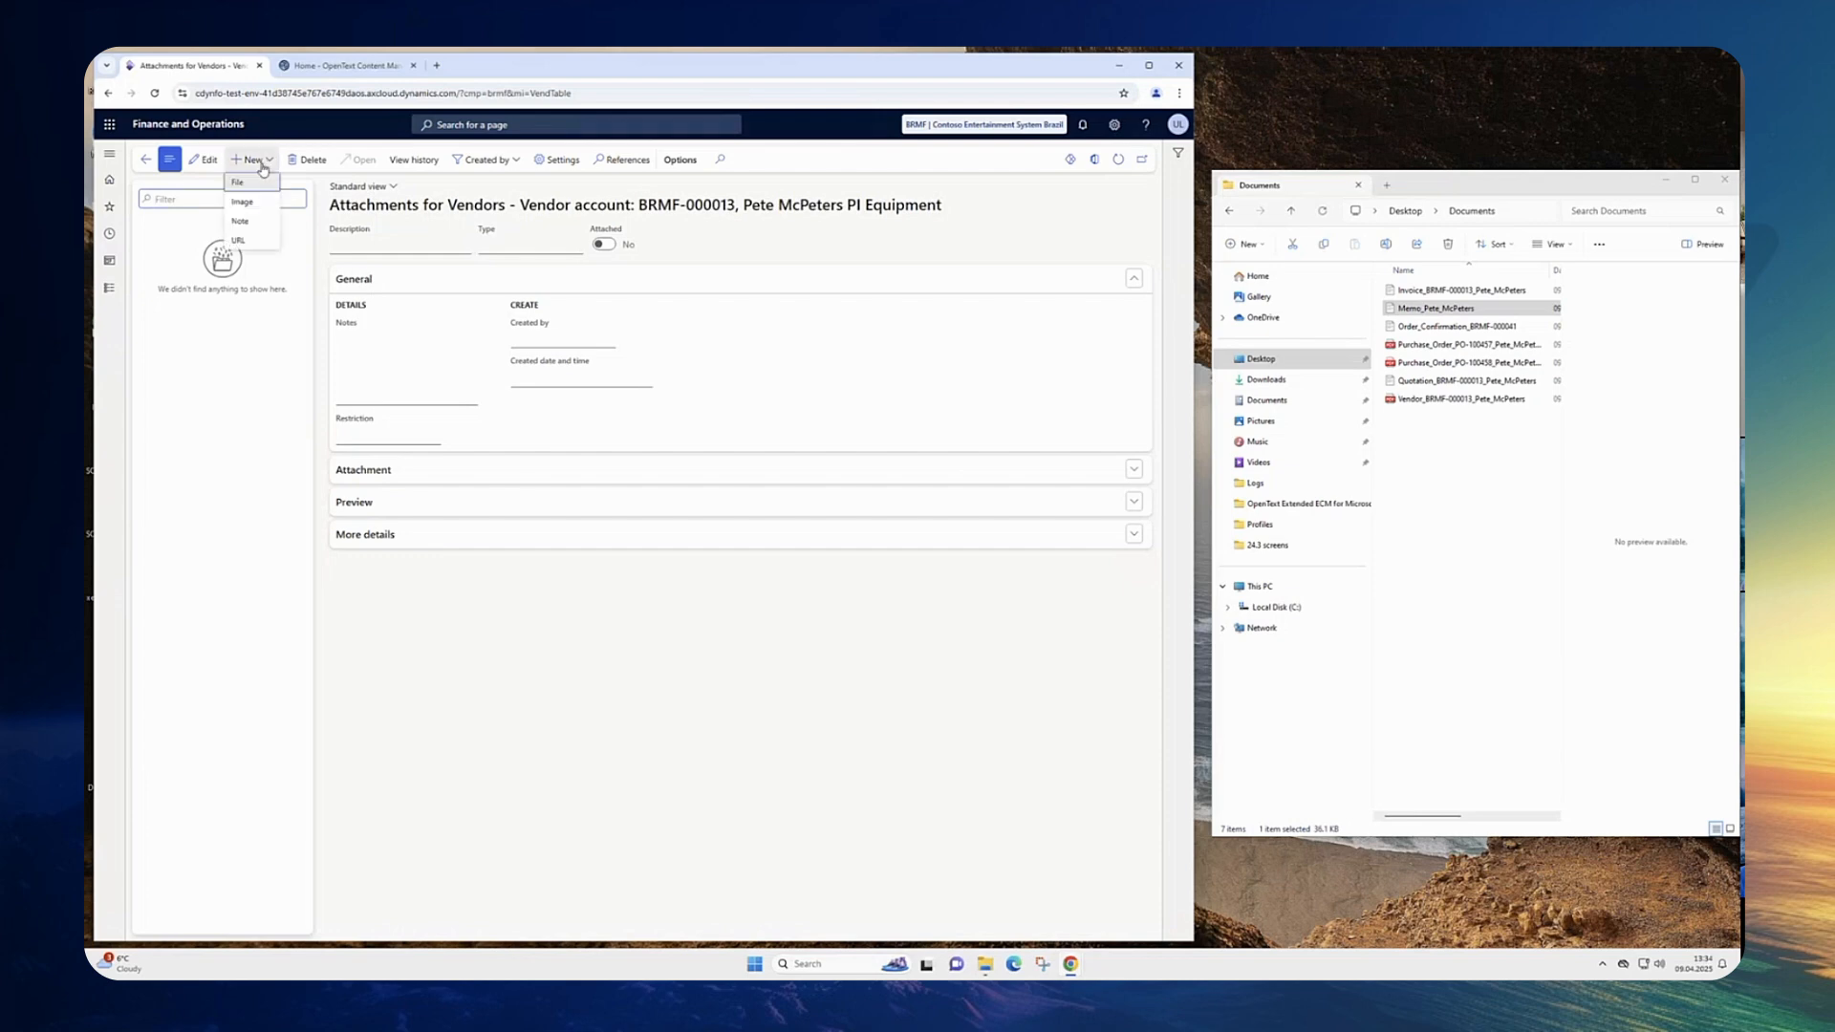
pyautogui.click(247, 182)
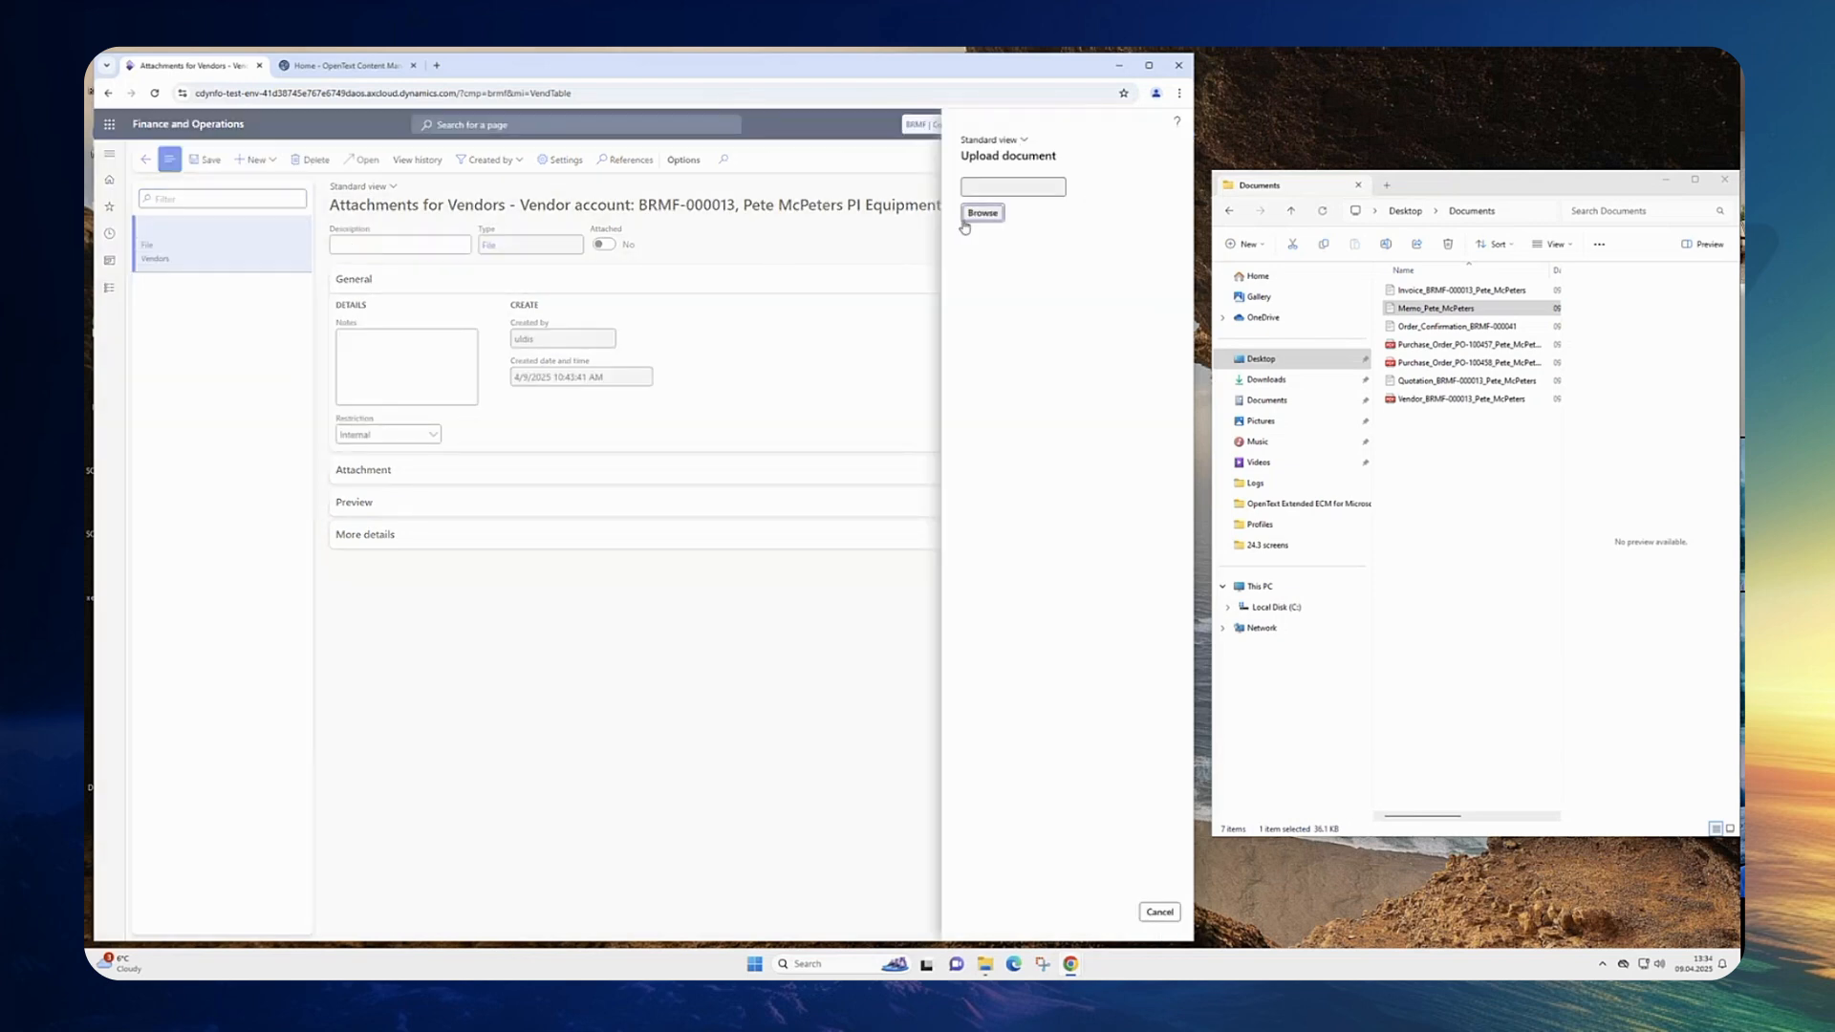
pyautogui.click(982, 213)
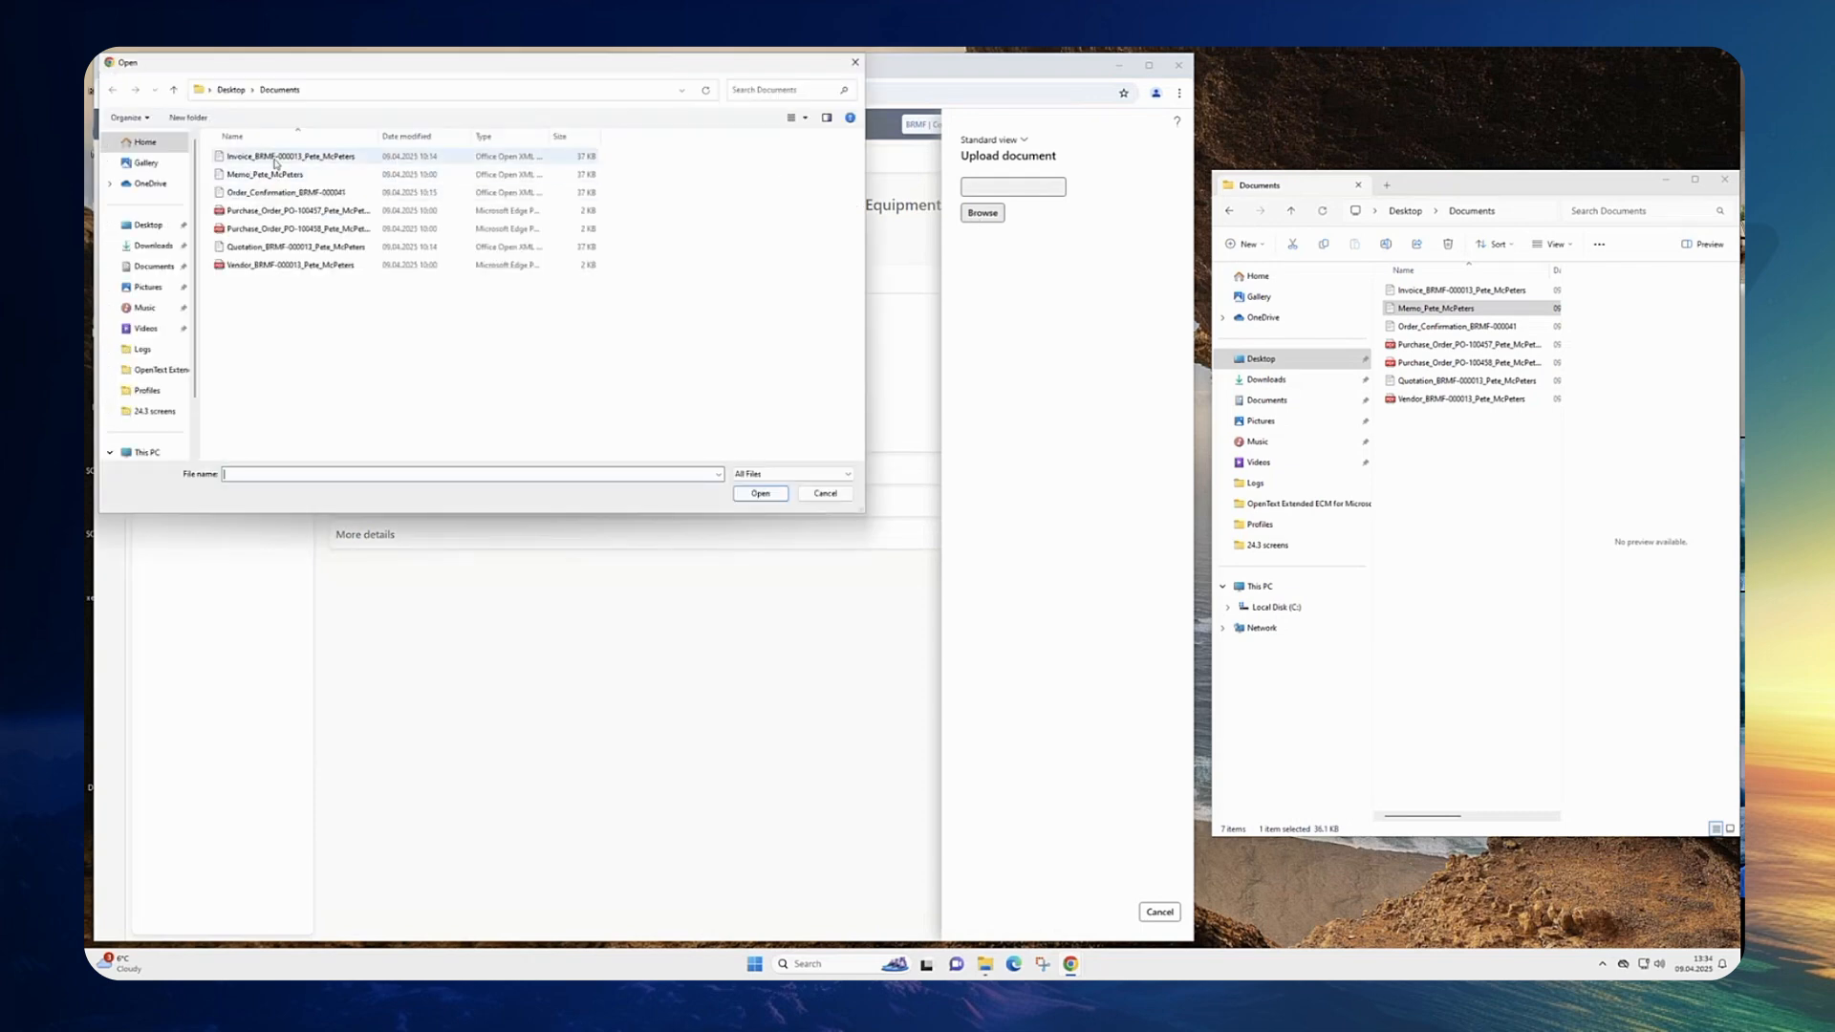
pyautogui.click(266, 176)
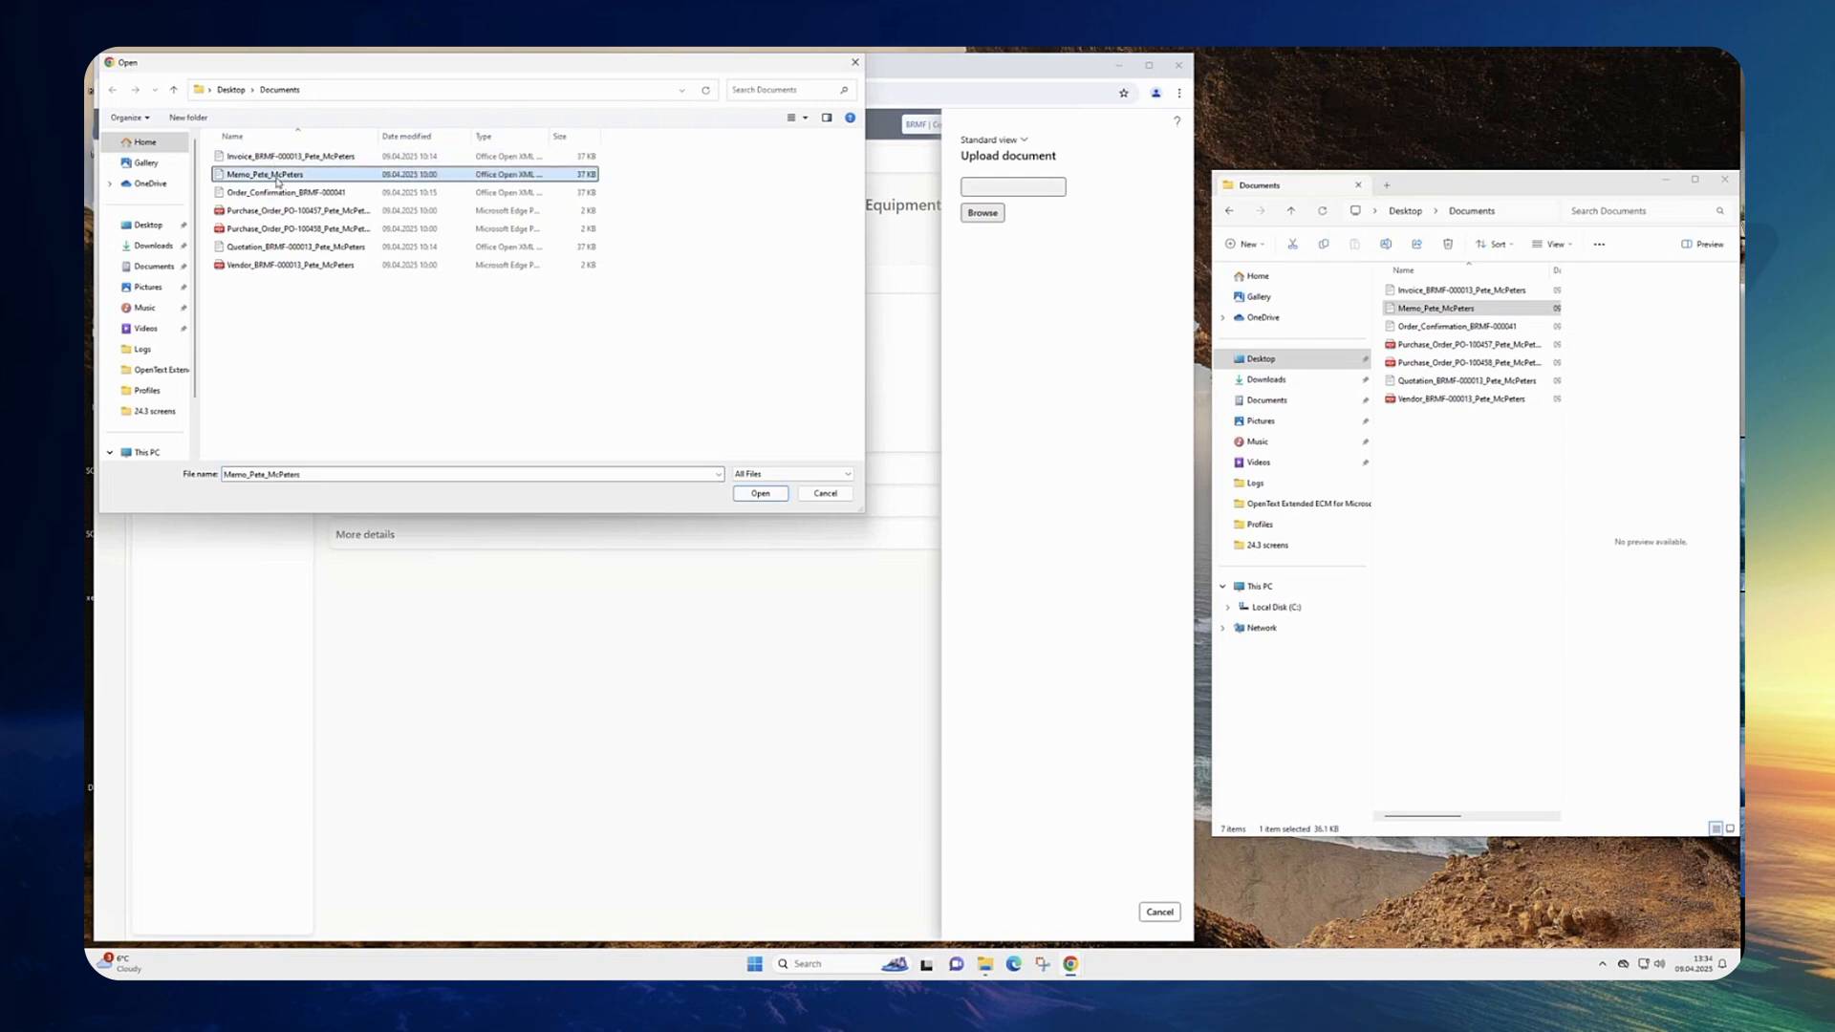
pyautogui.click(760, 493)
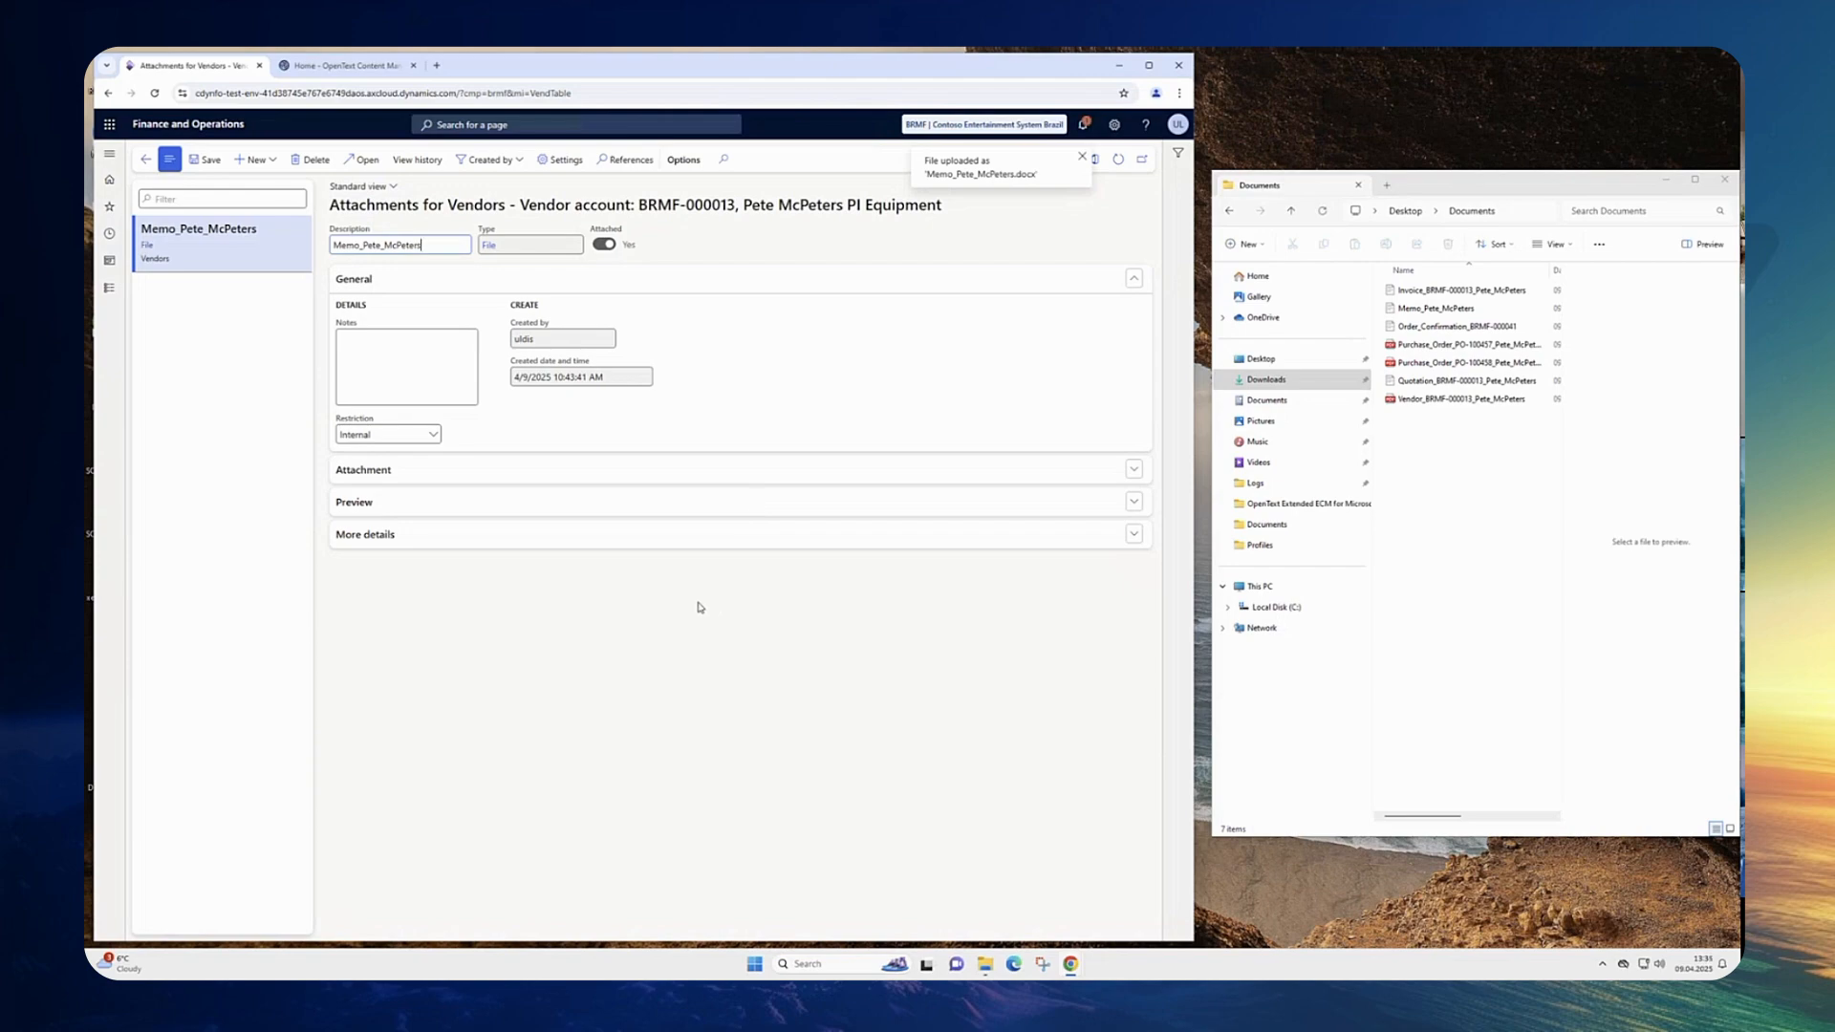
pyautogui.click(148, 162)
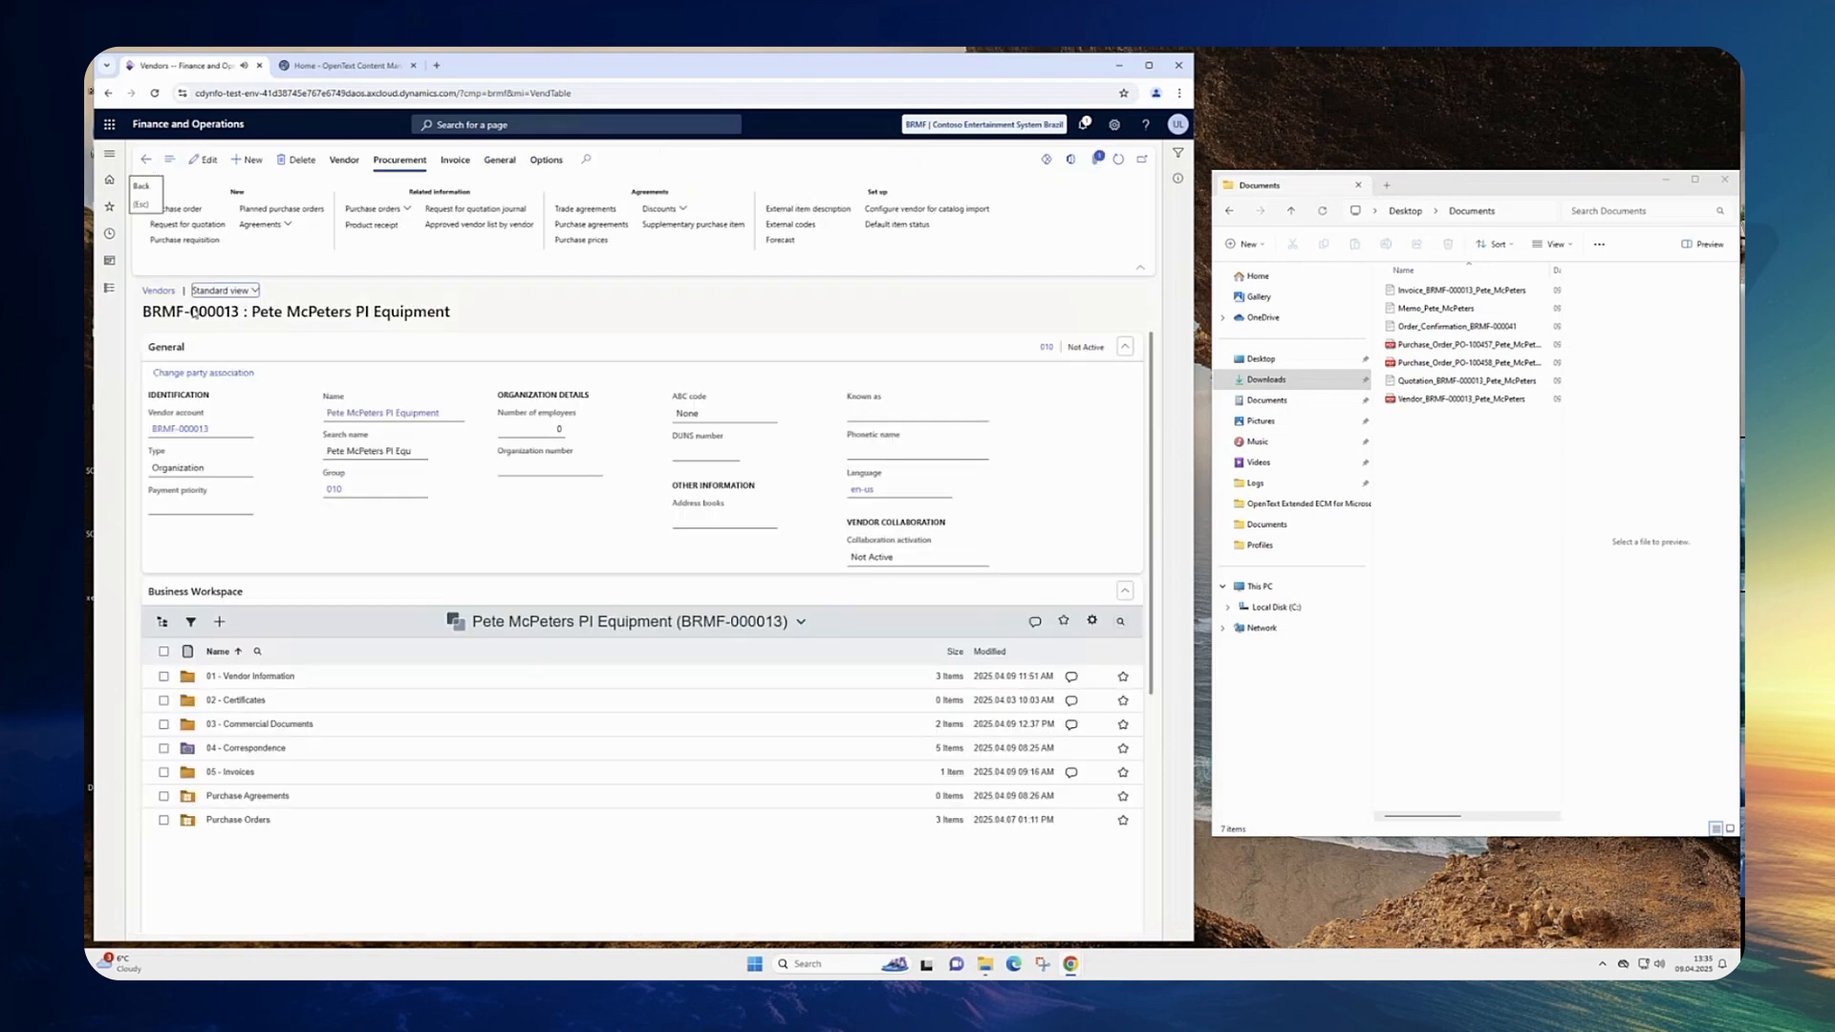
pyautogui.moveTo(413, 824)
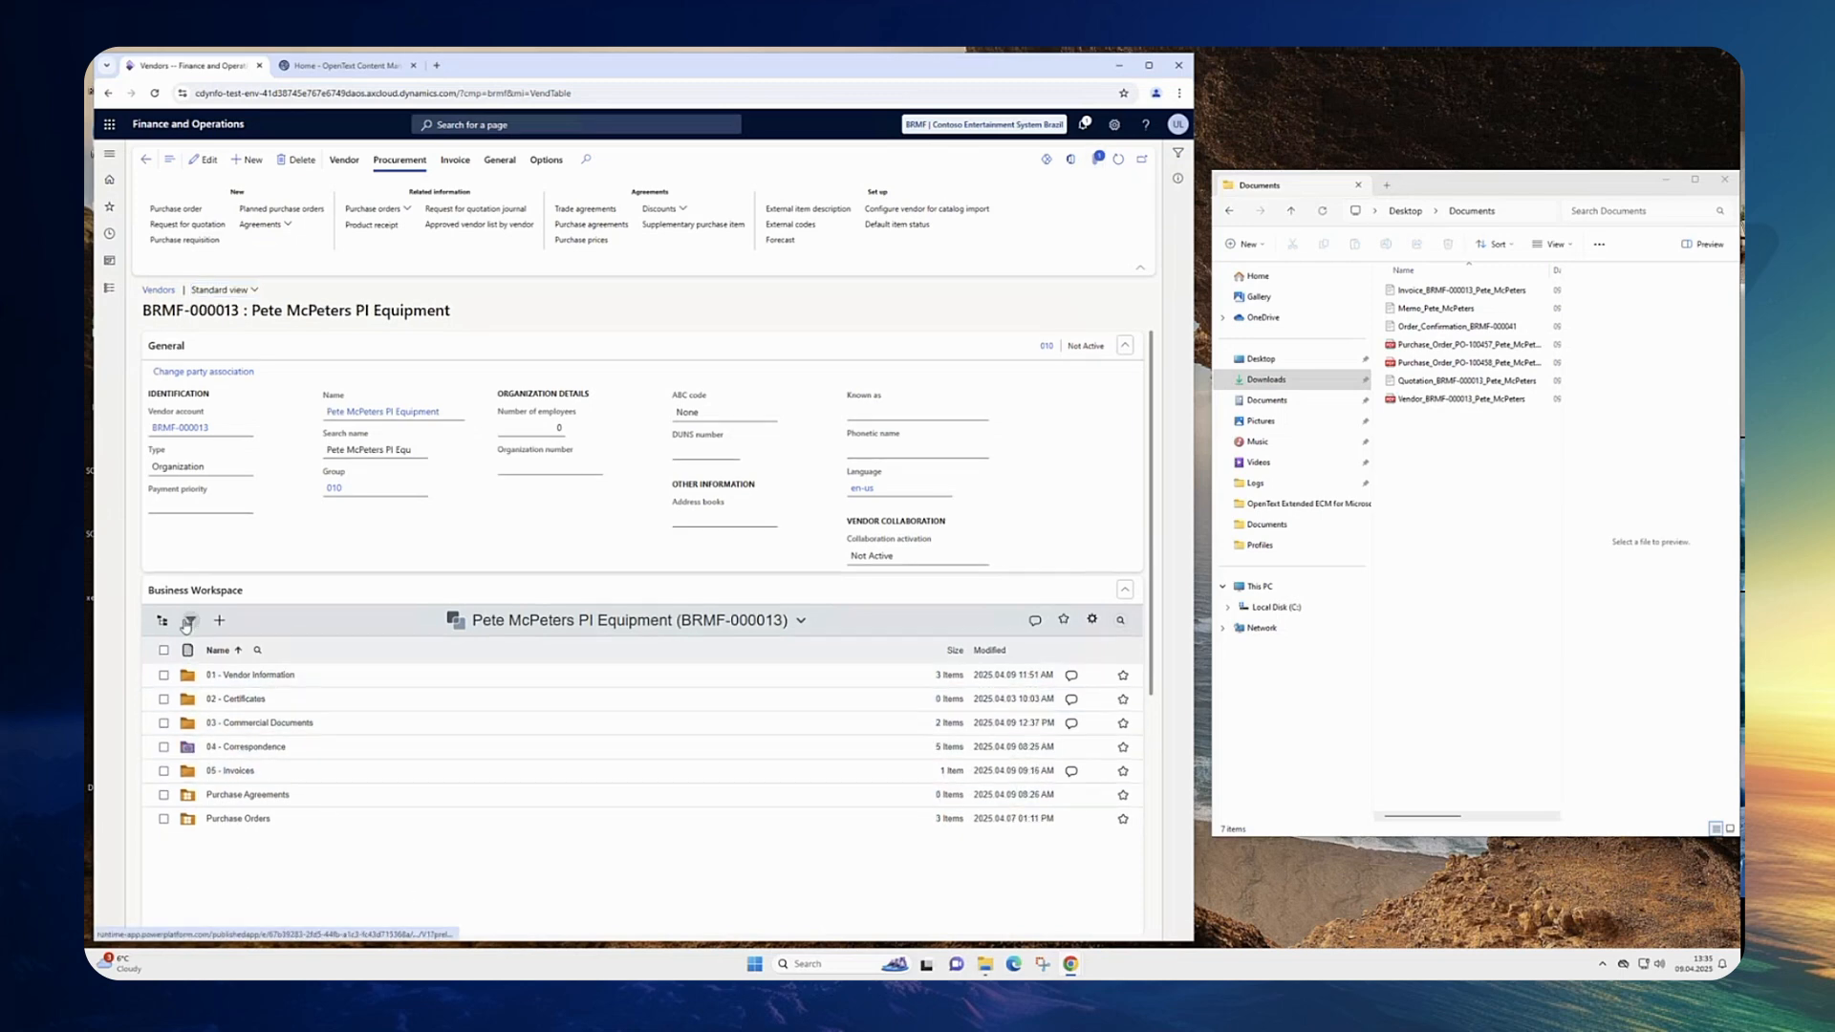
pyautogui.click(186, 622)
pyautogui.click(190, 623)
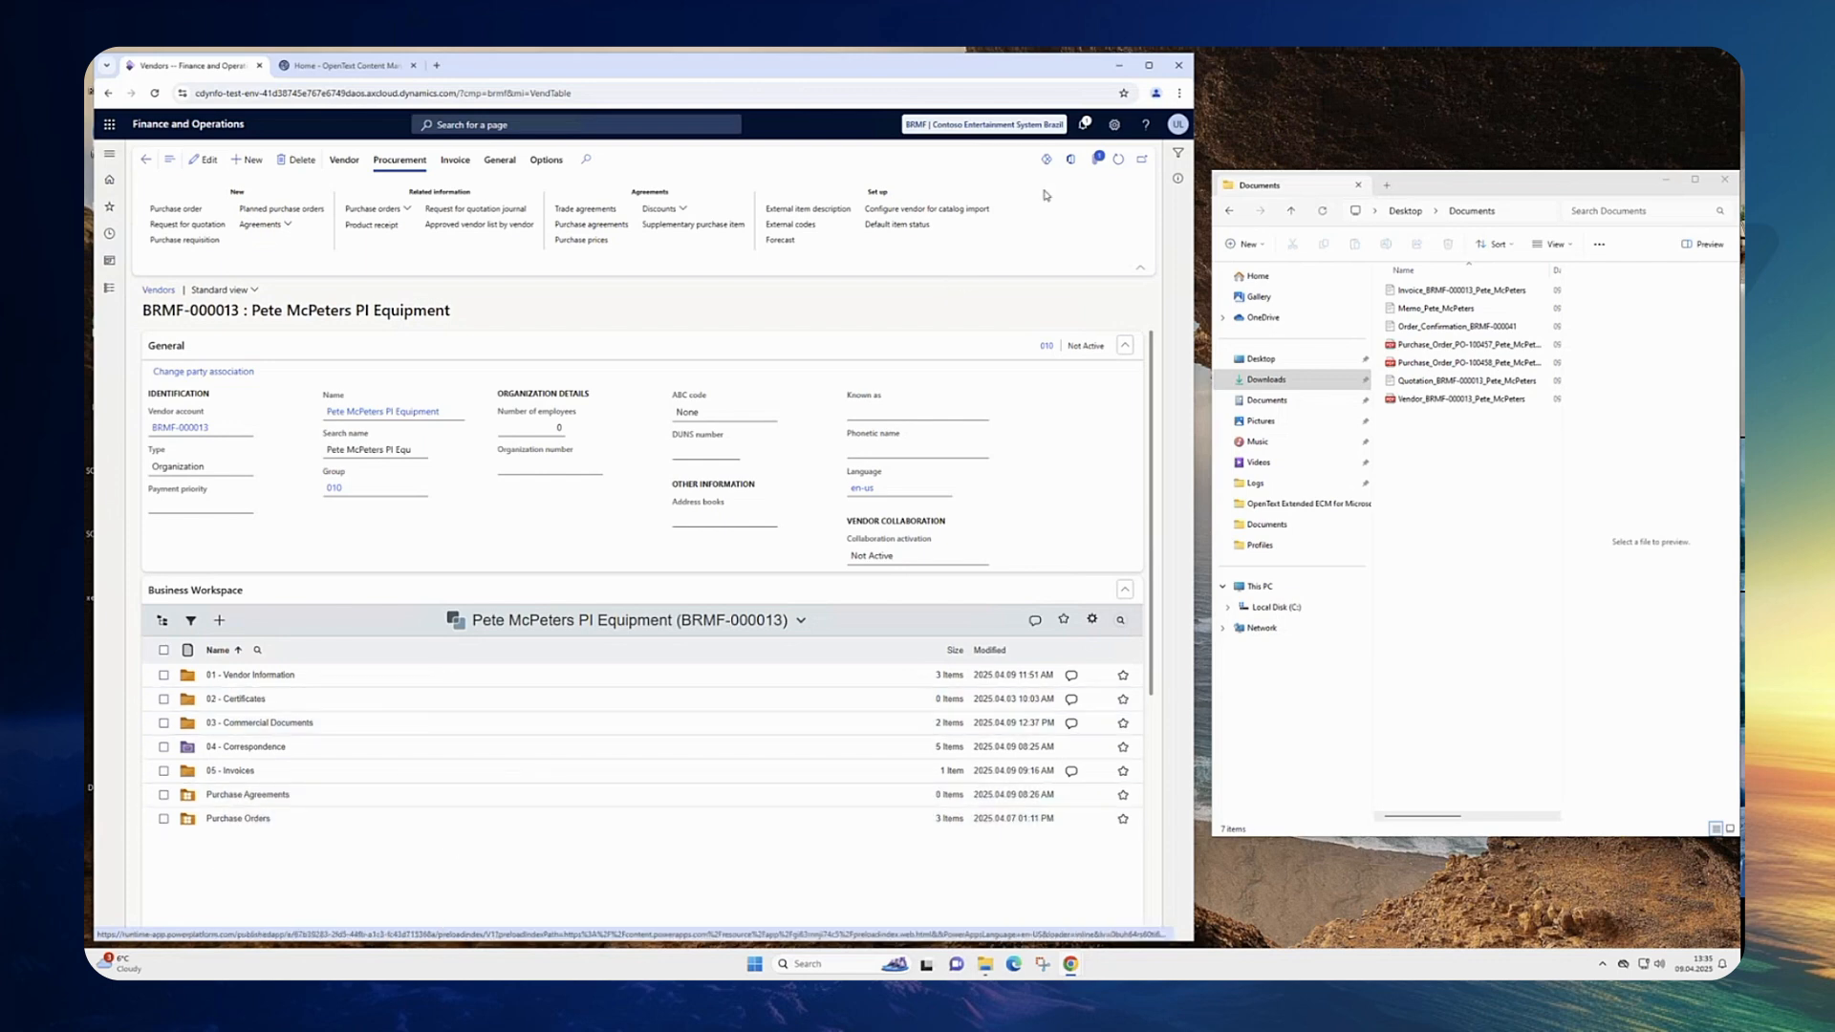
pyautogui.click(1096, 163)
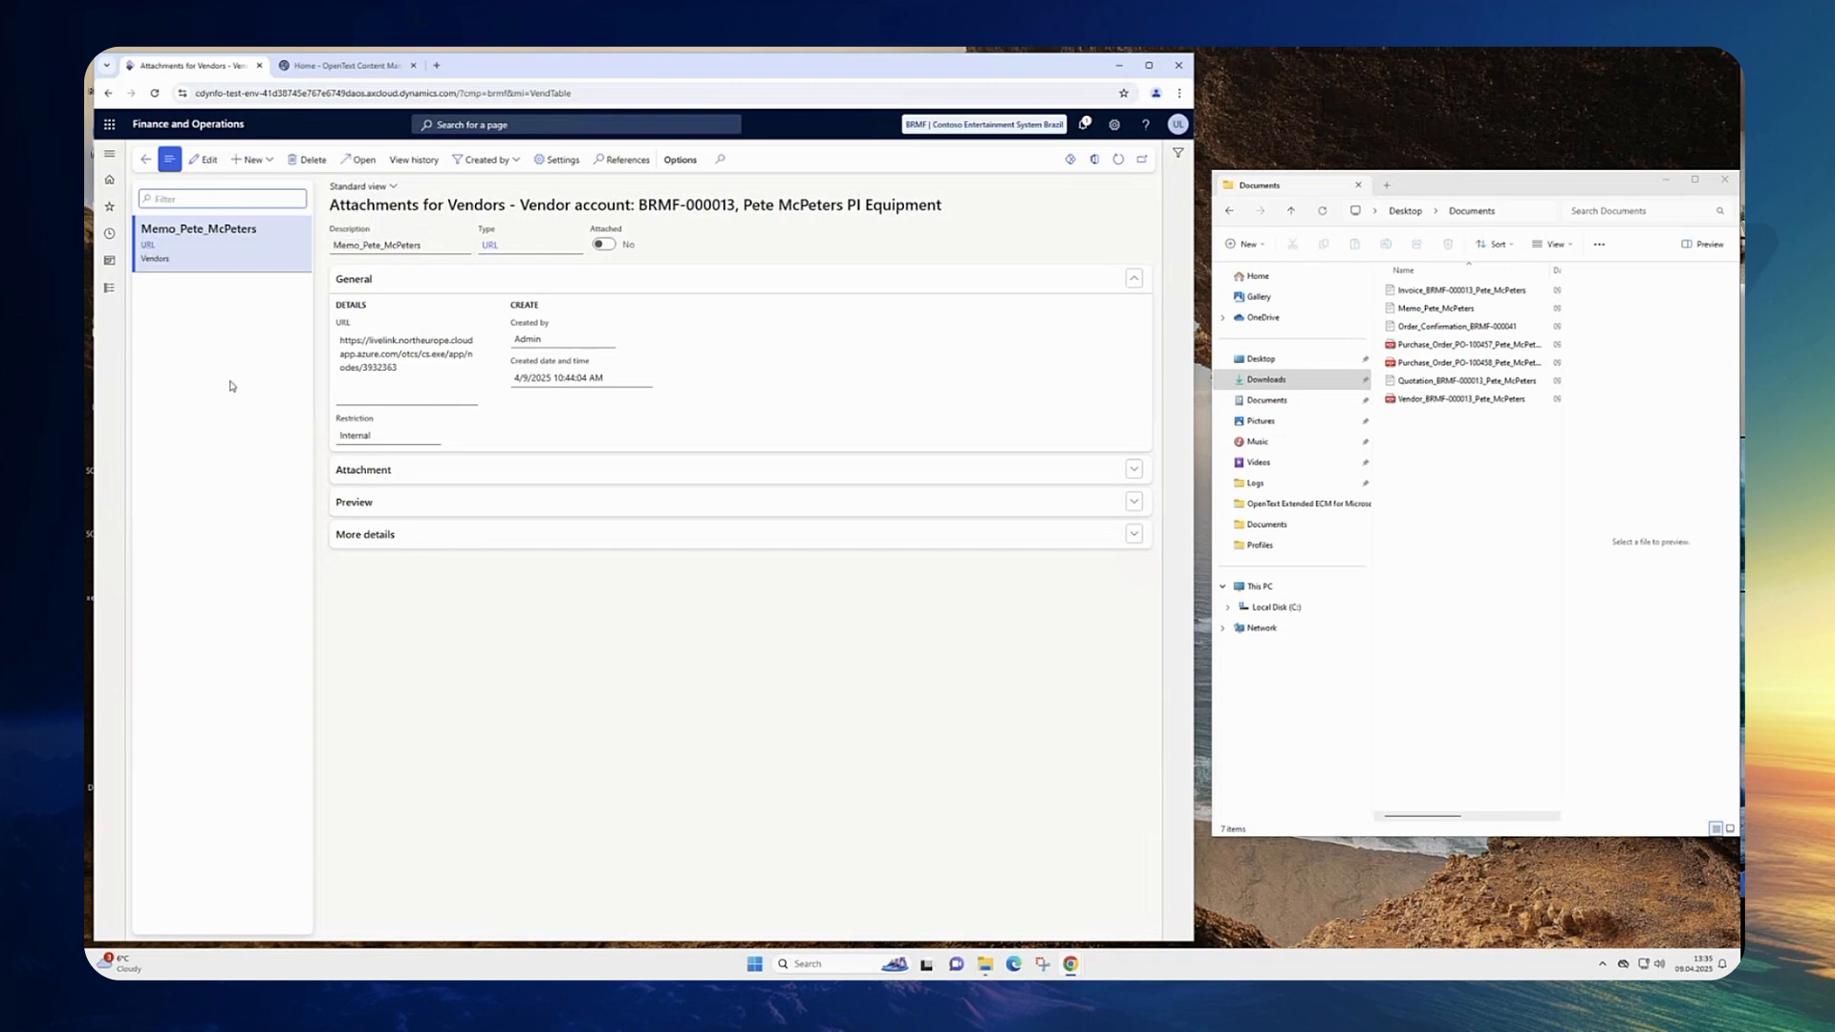
# Step: Return to the vendor workspace, filter its documents by Date Created Today, then clear all filters
pyautogui.click(146, 160)
pyautogui.click(189, 623)
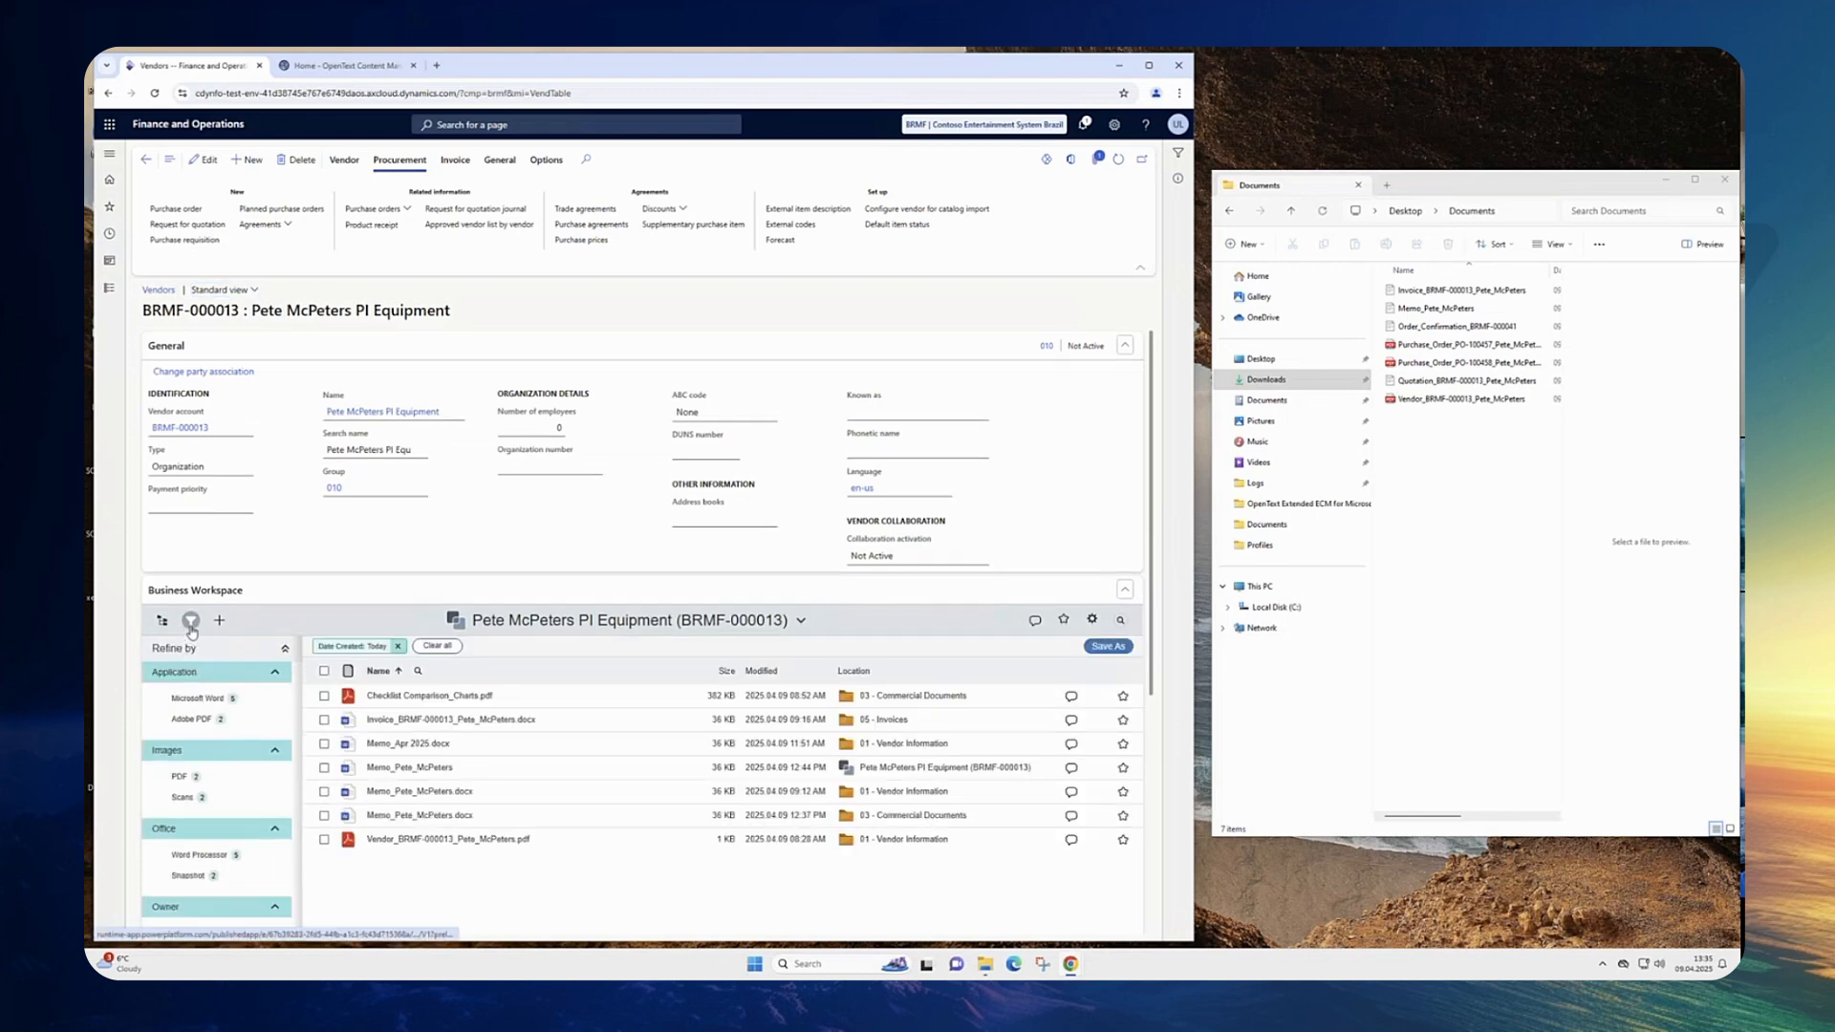
pyautogui.click(190, 623)
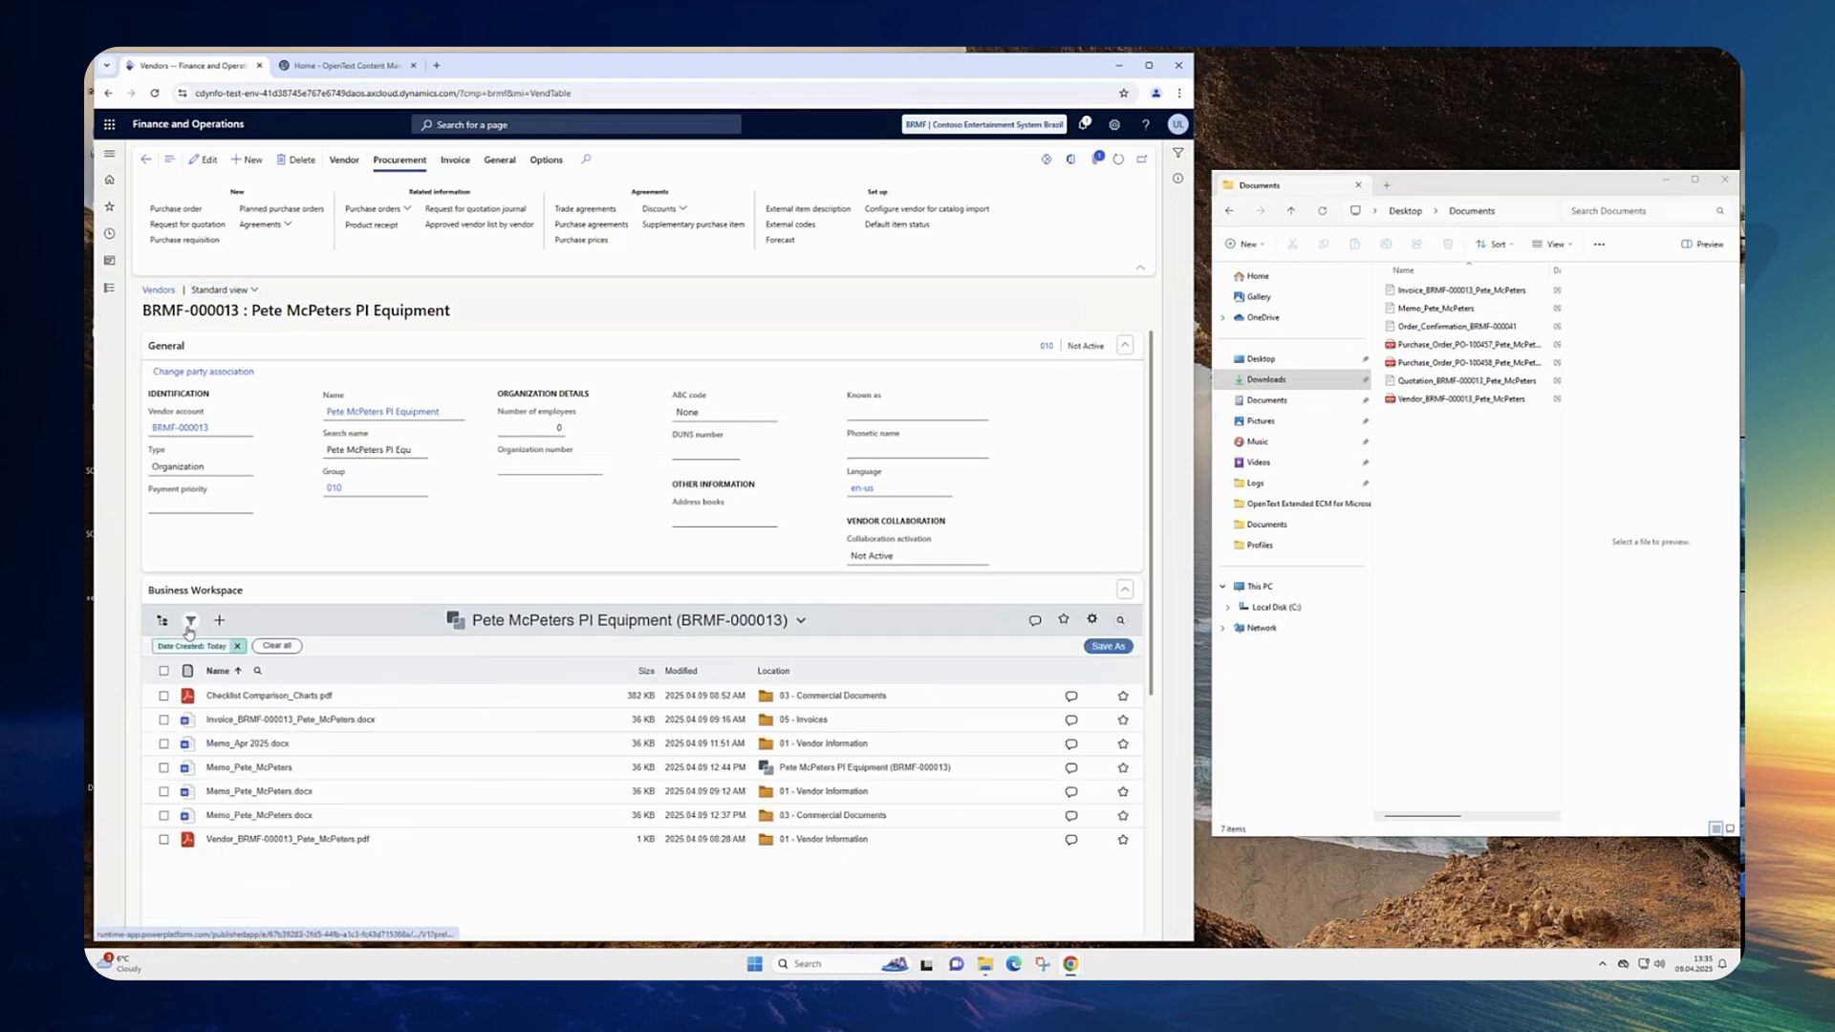
pyautogui.click(268, 647)
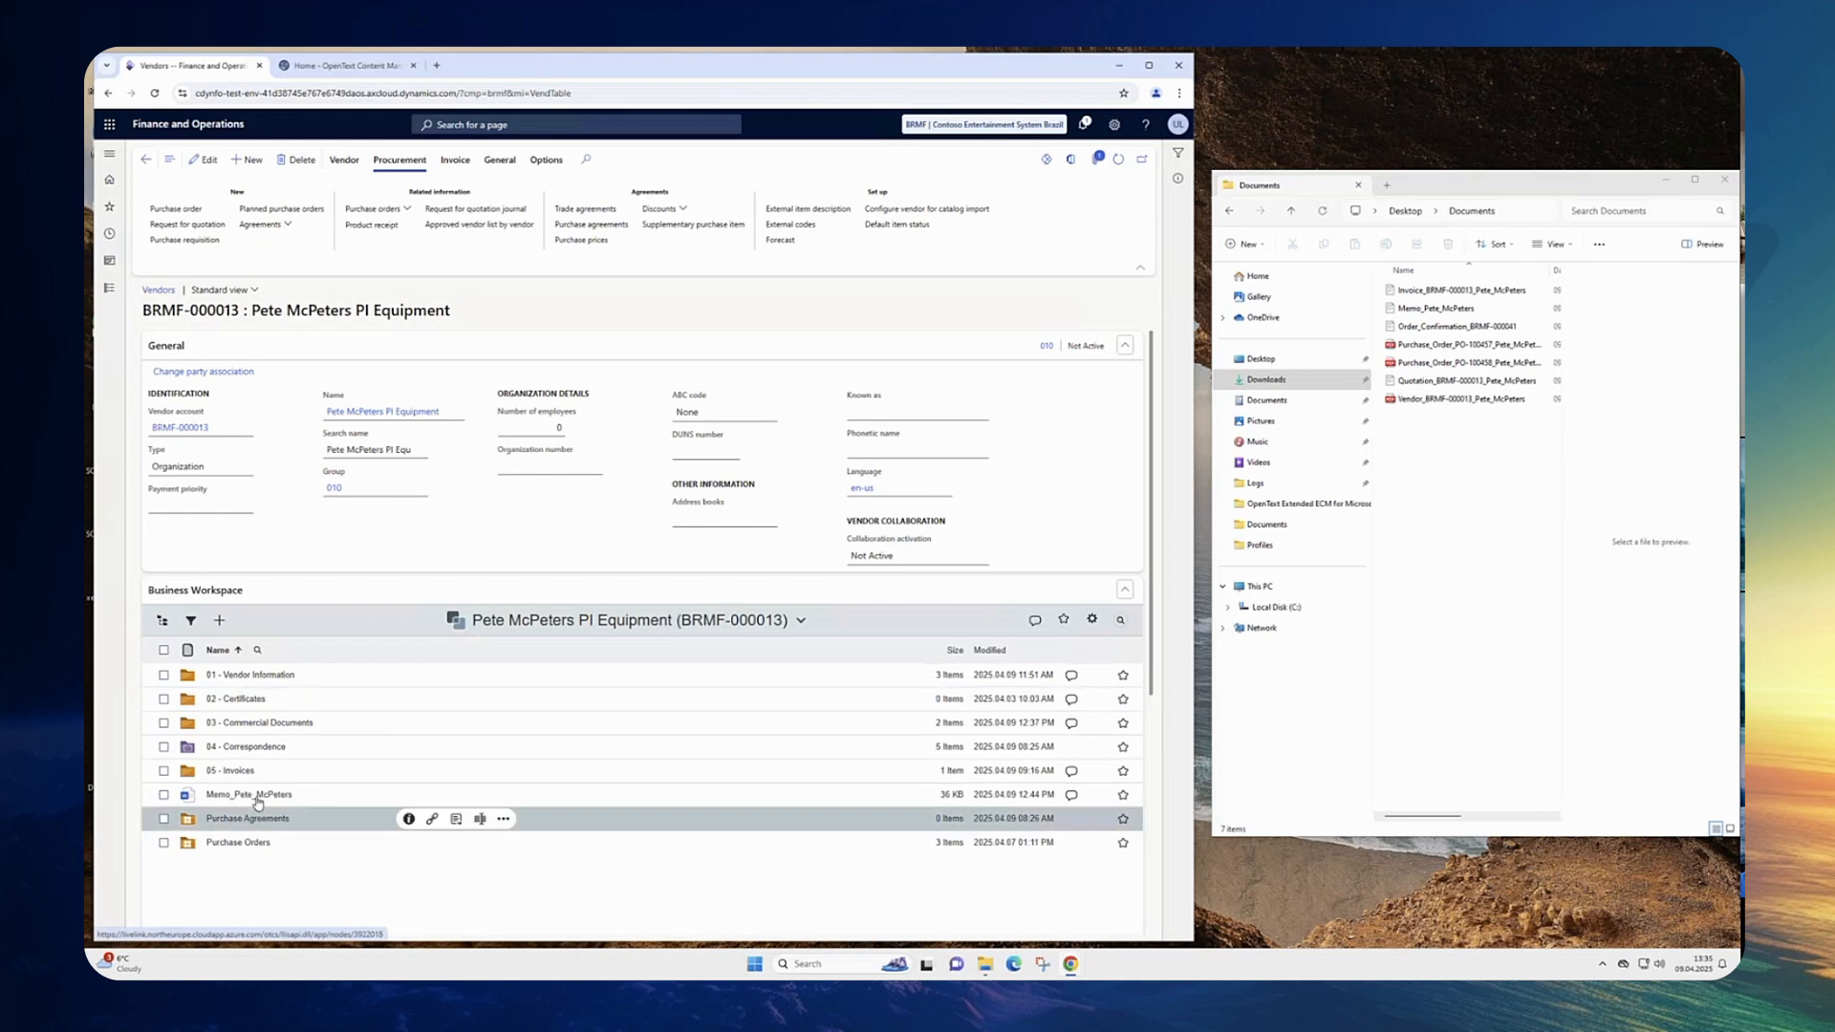
pyautogui.moveTo(250, 803)
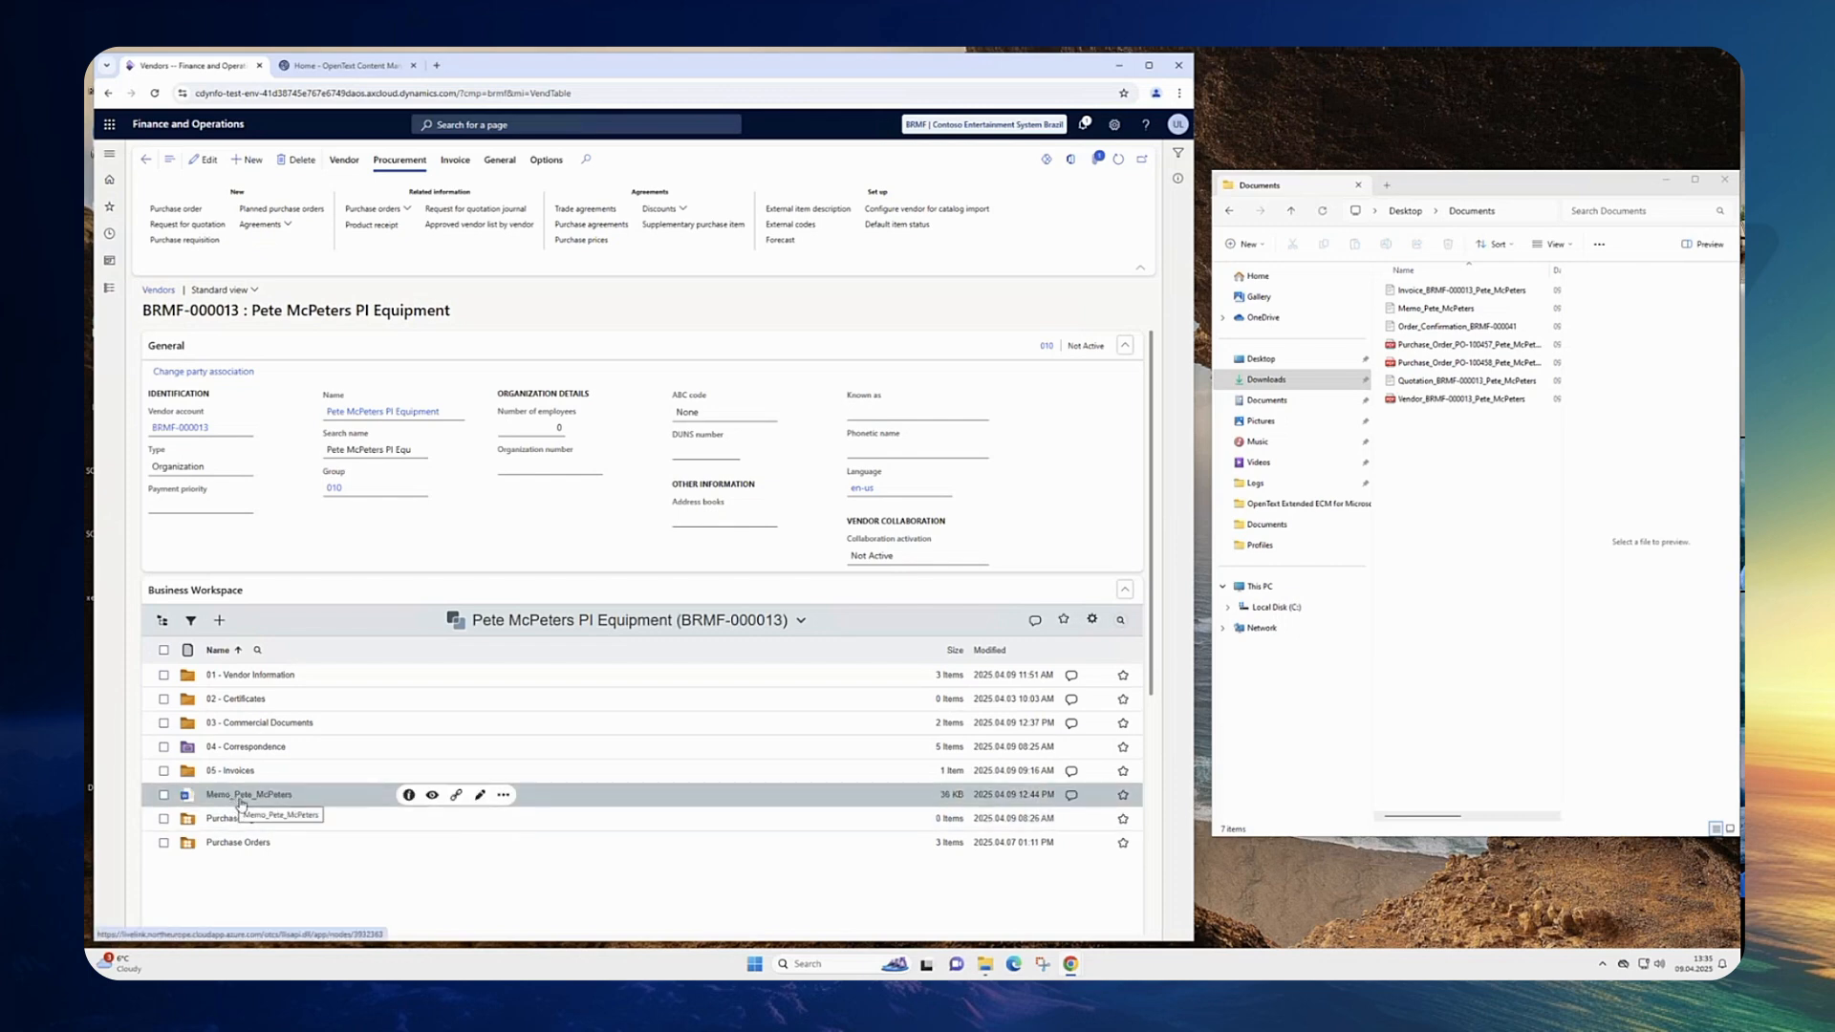
# Step: Open the vendor's attachments and inspect the URL document type of the memo attachment
pyautogui.click(1097, 165)
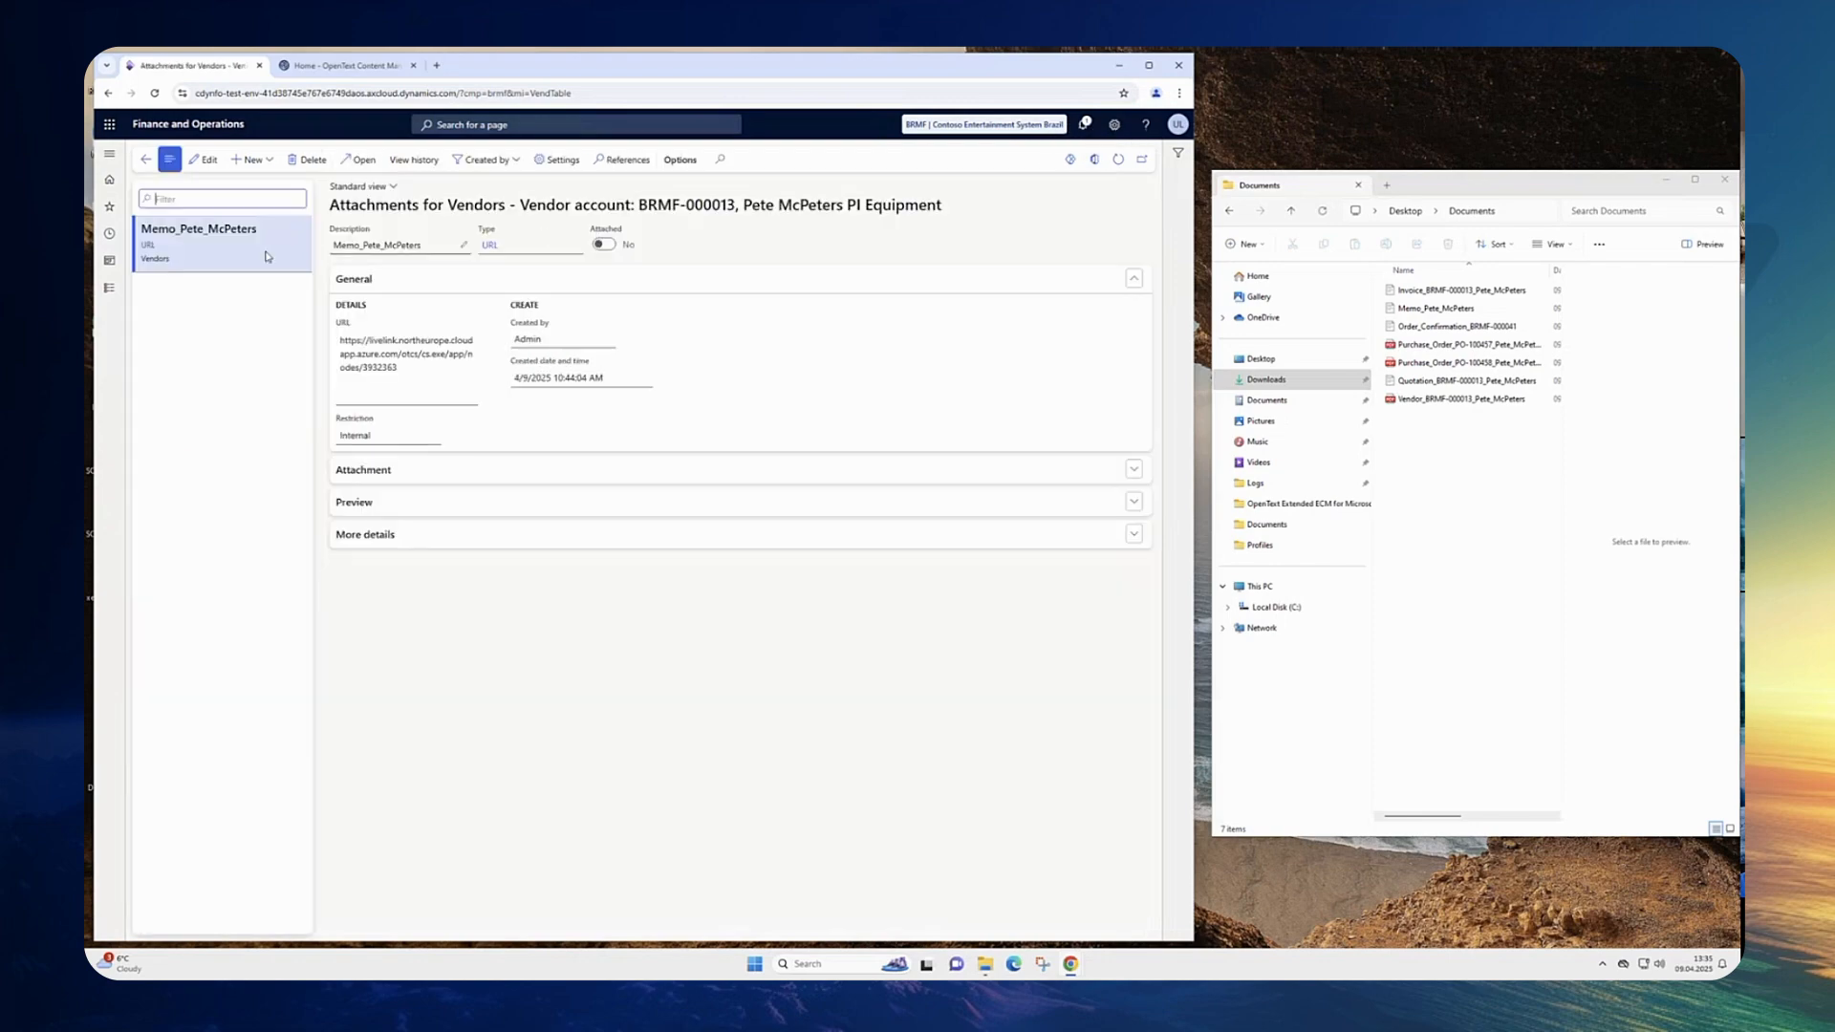
pyautogui.click(149, 245)
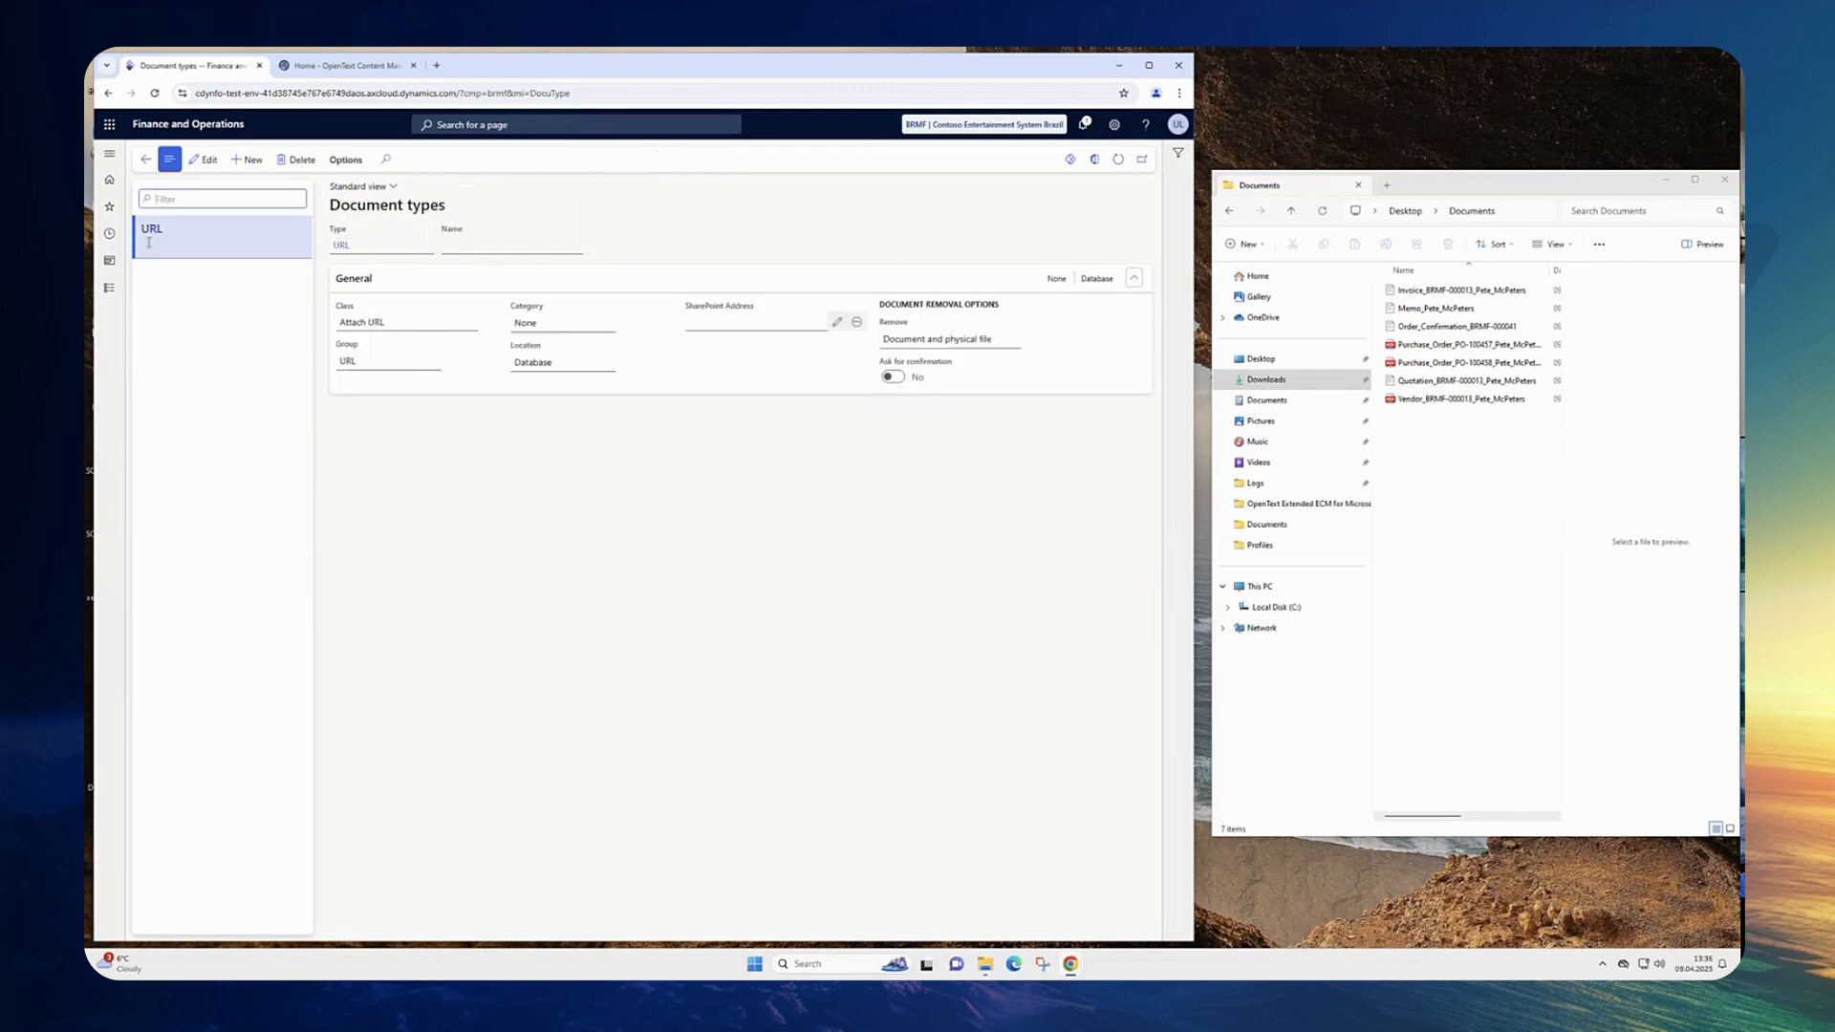
pyautogui.click(145, 160)
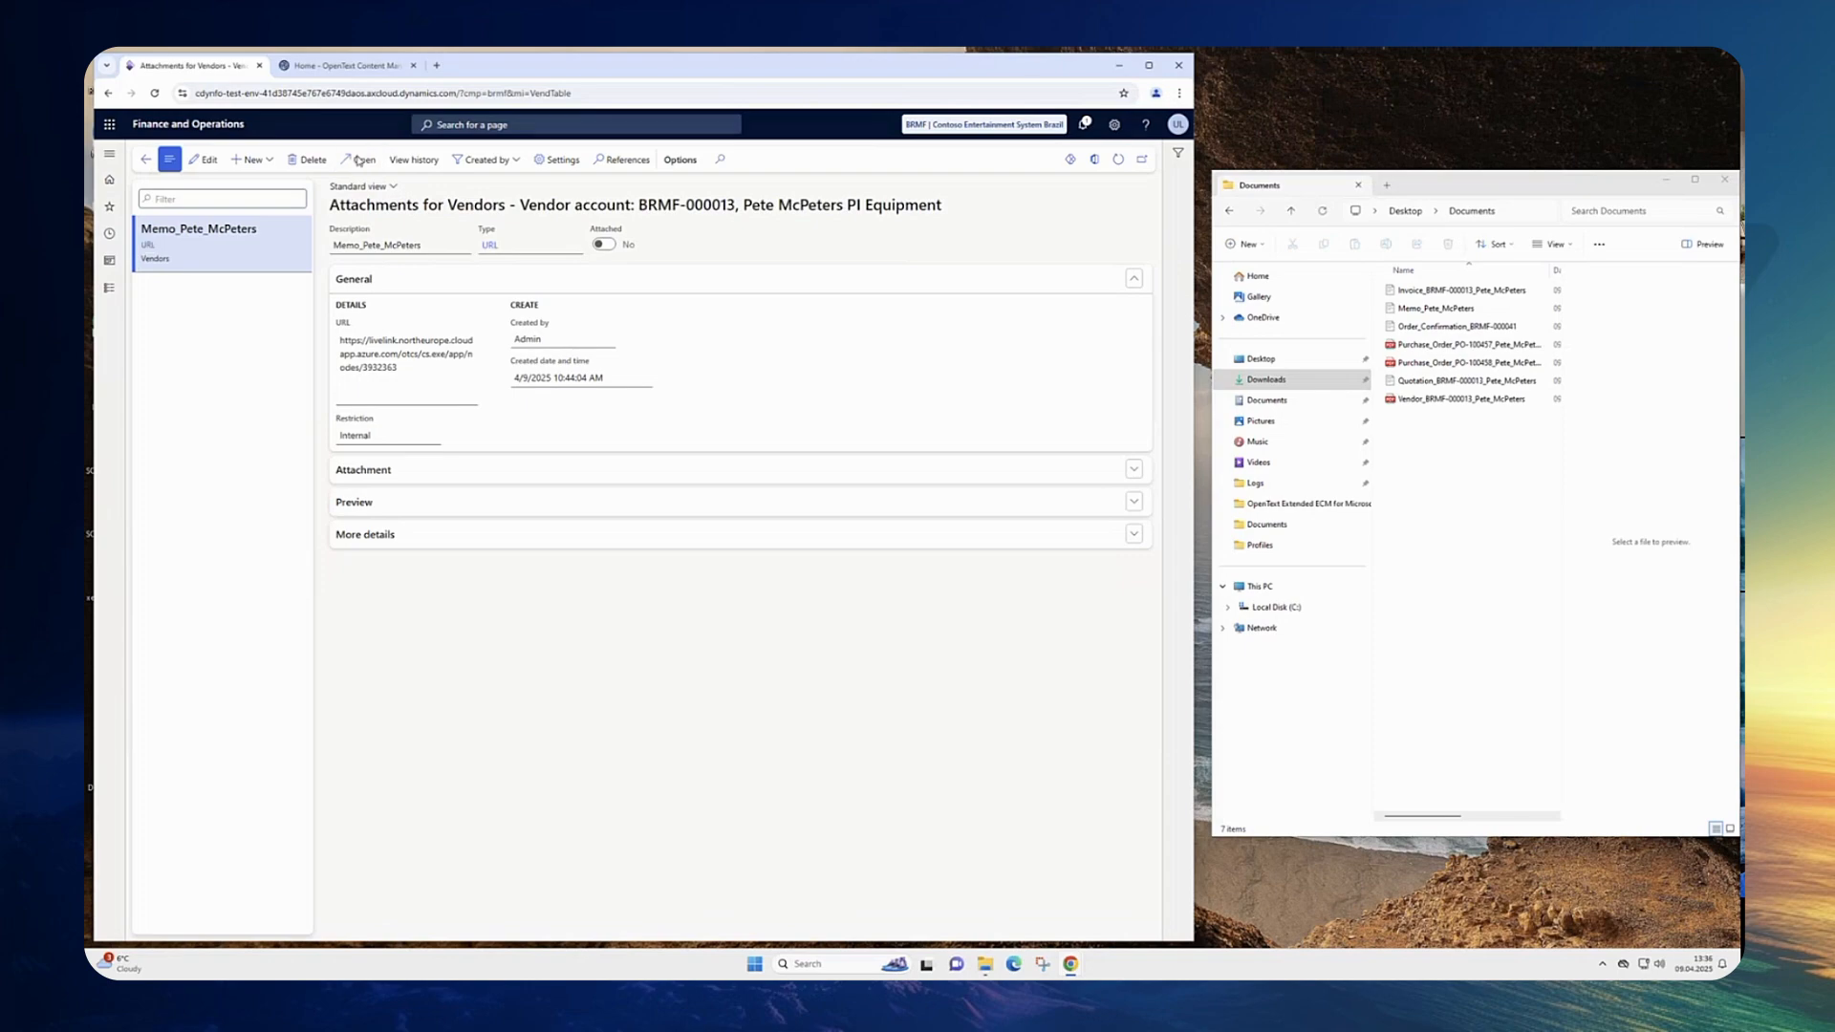
# Step: Open the Memo_Pete_McPeters attachment in Content Management, then return to the vendor's Business Workspace
pyautogui.click(359, 160)
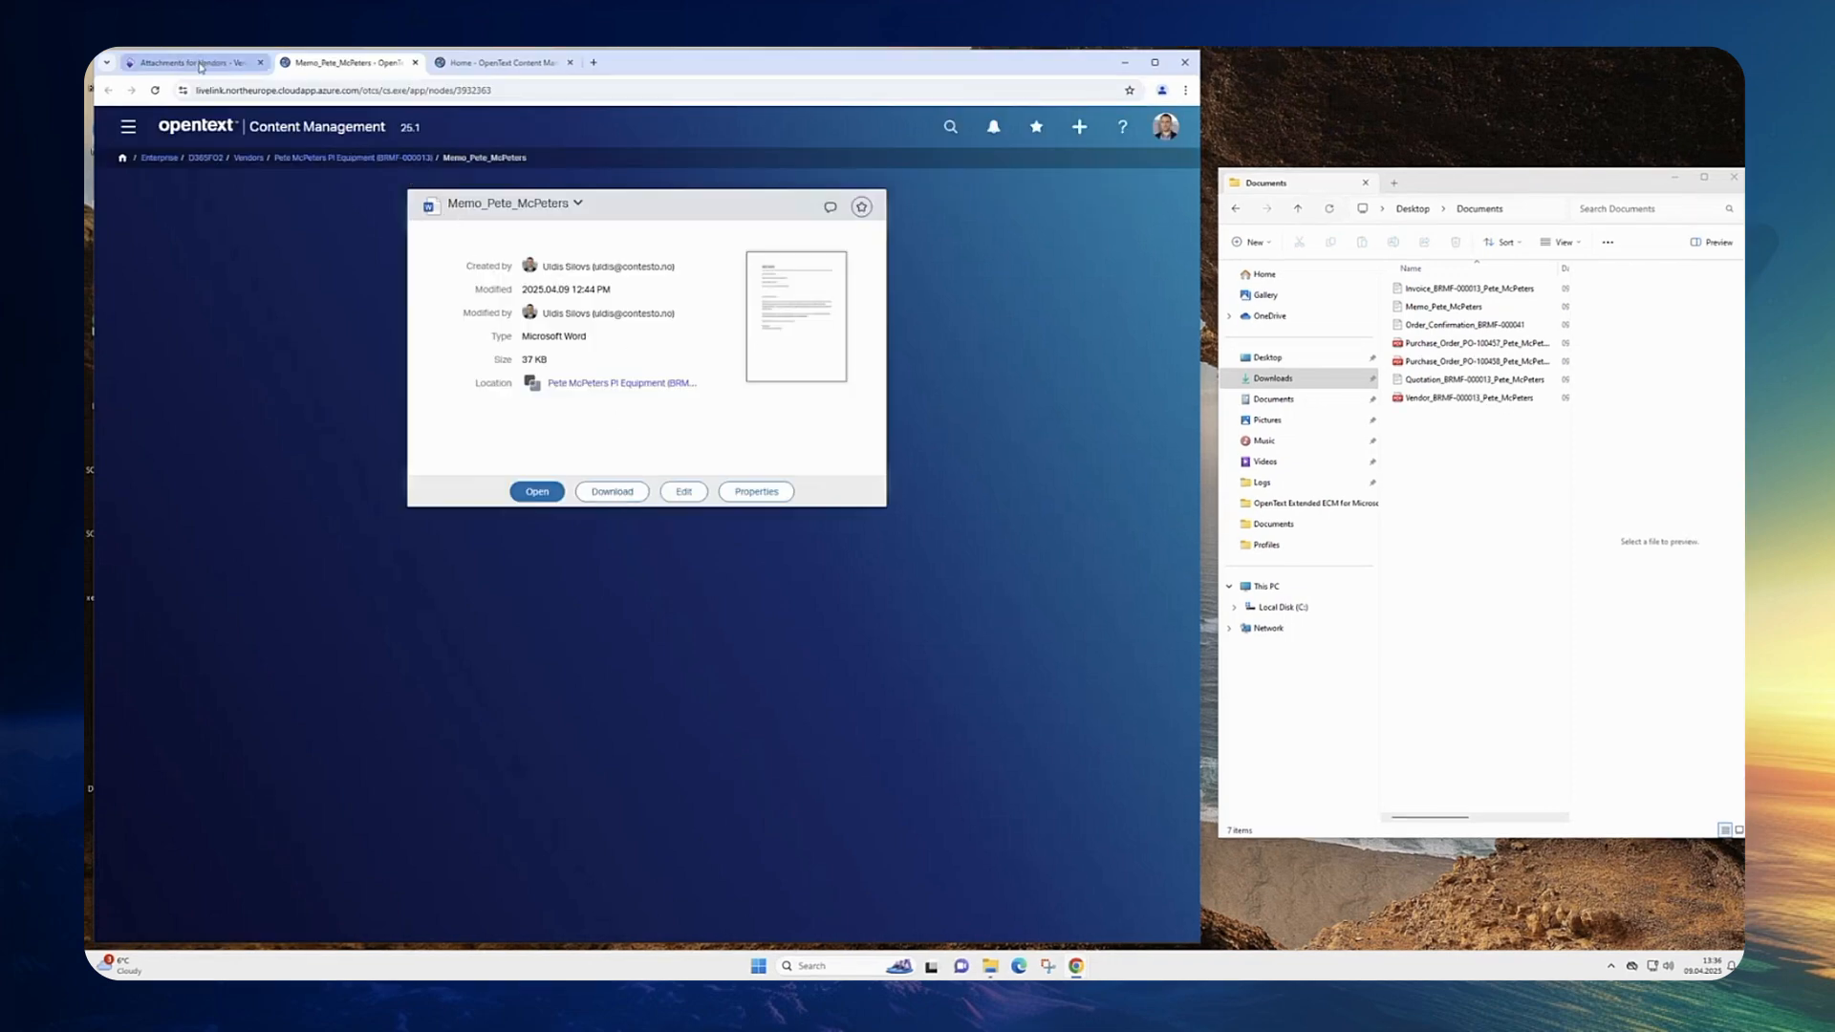
pyautogui.click(196, 63)
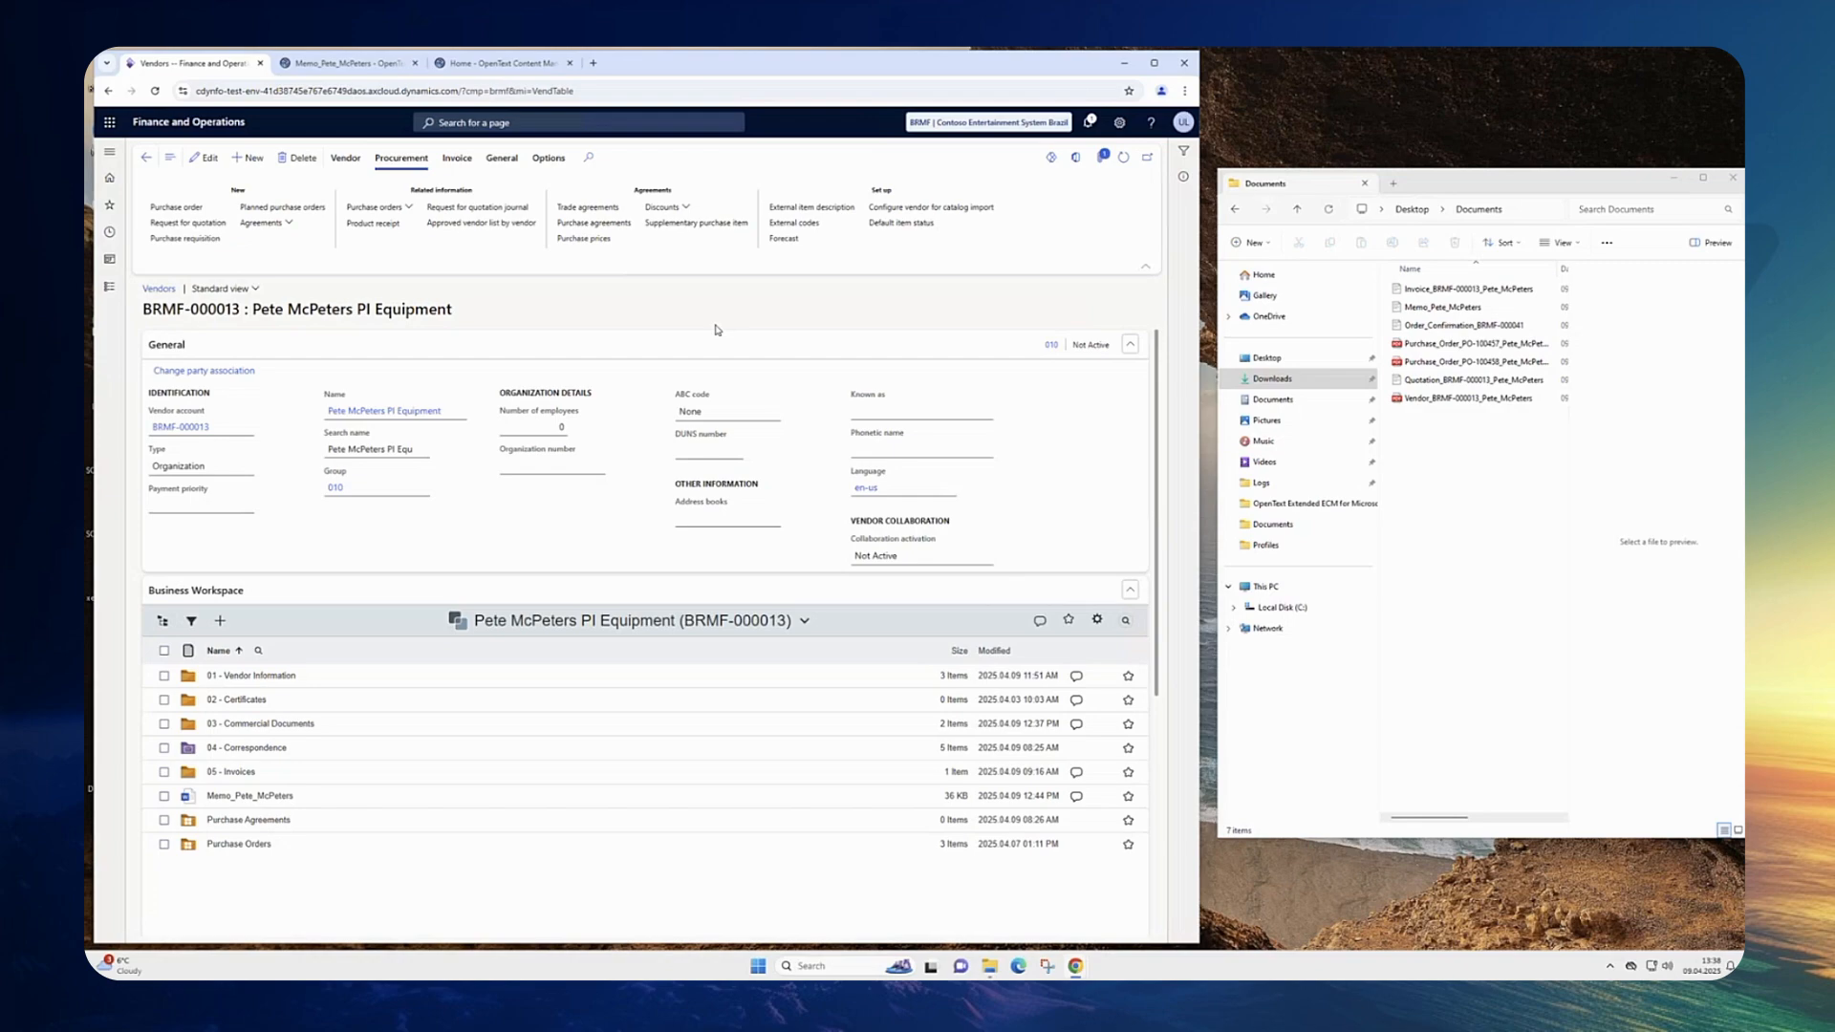
pyautogui.click(600, 599)
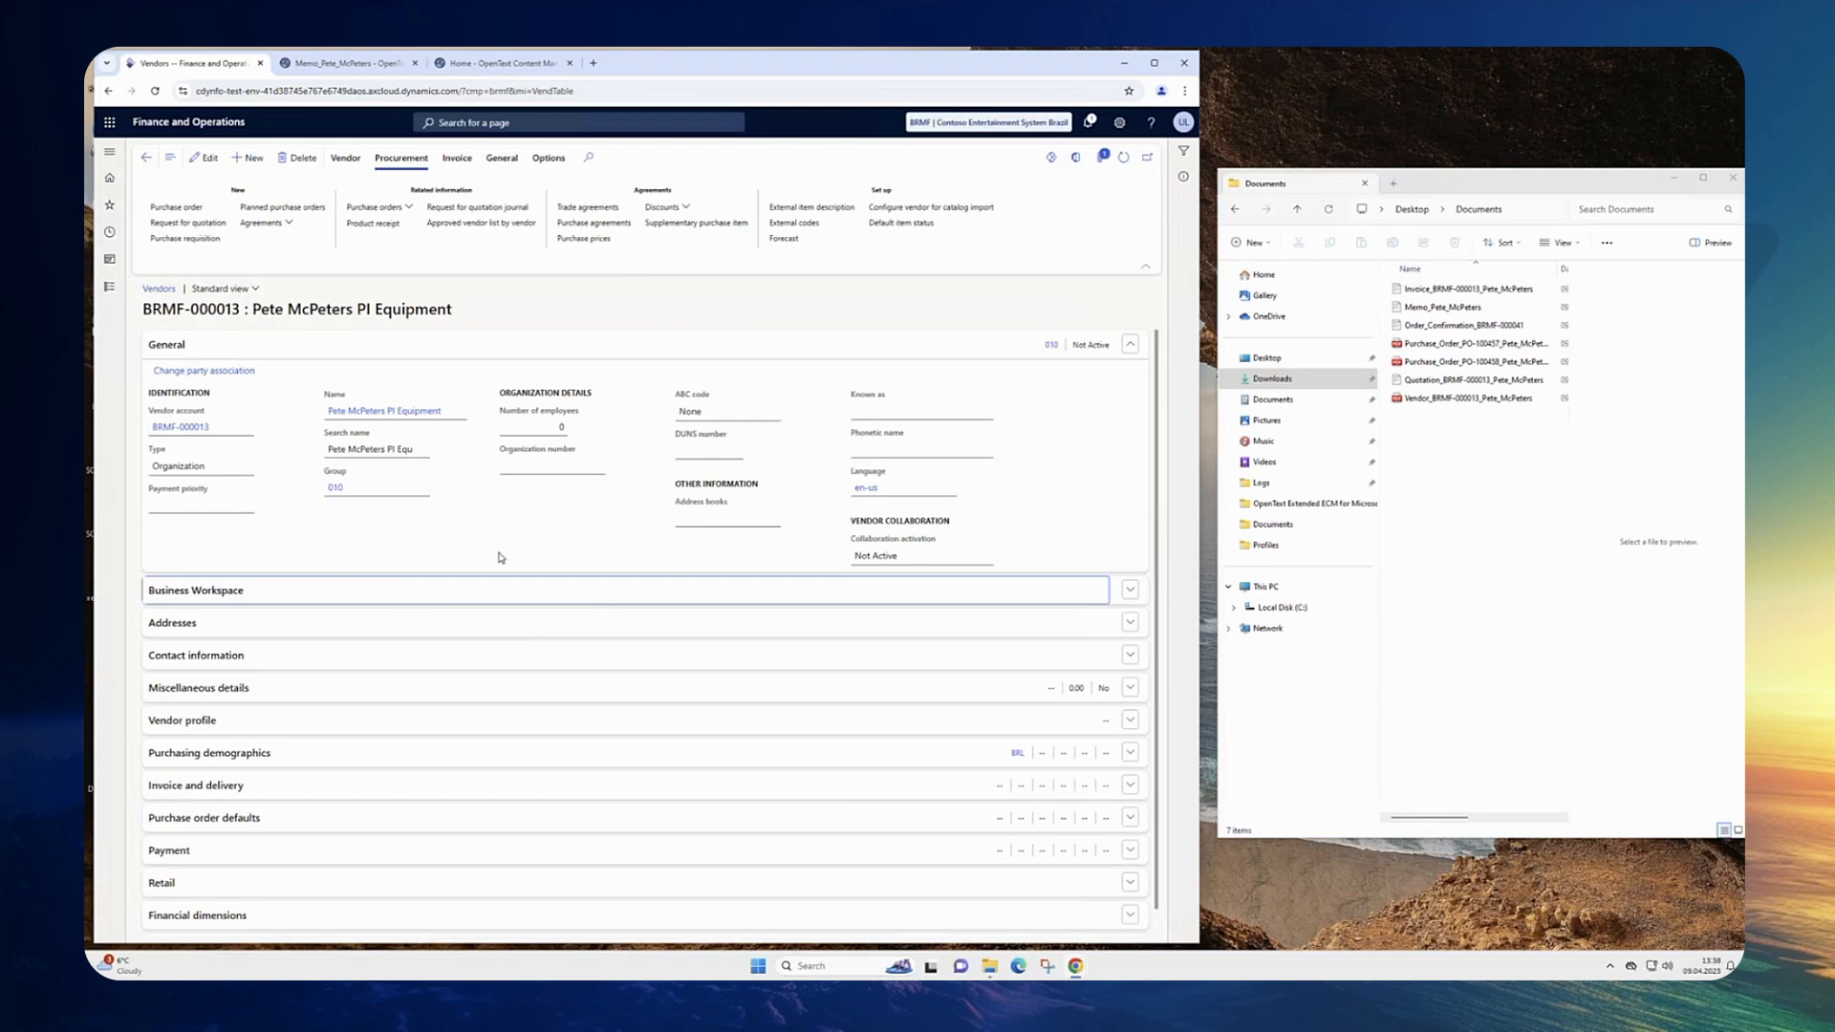
pyautogui.click(326, 589)
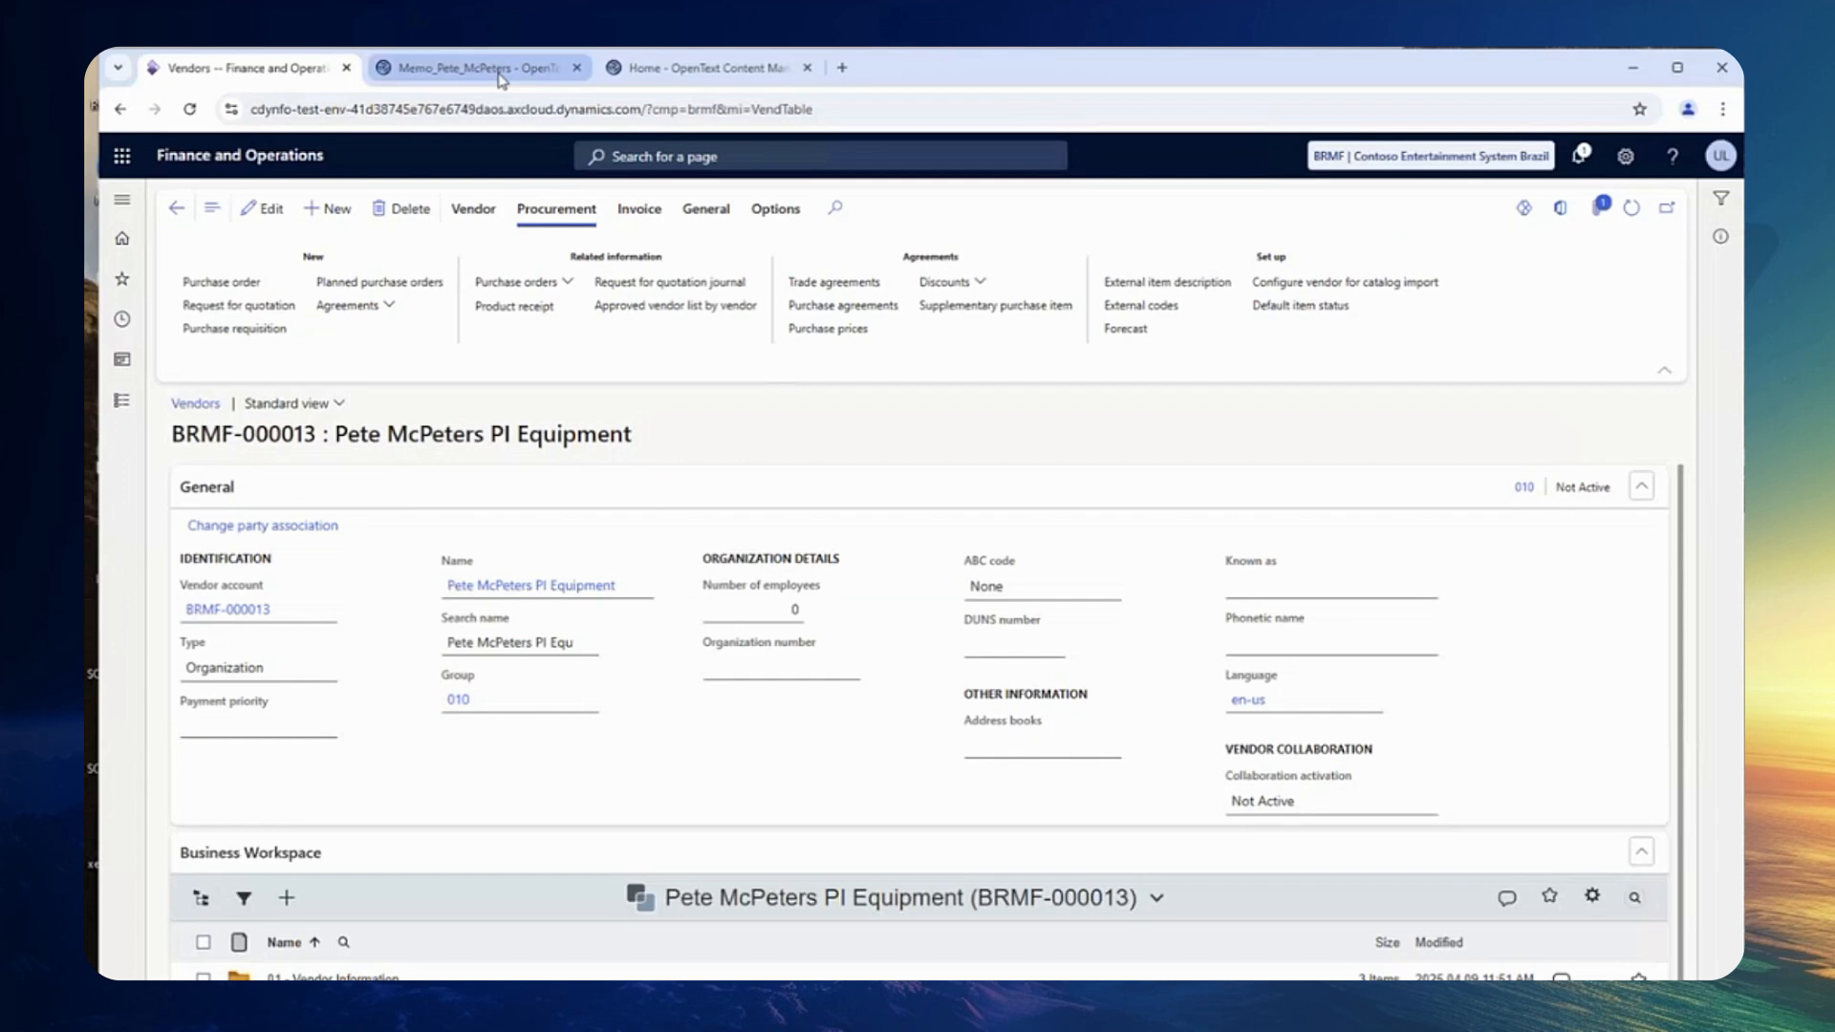
# Step: Switch to the Content Management home tab and browse Vendors, then D365FO2 > Purchase Orders
pyautogui.click(504, 69)
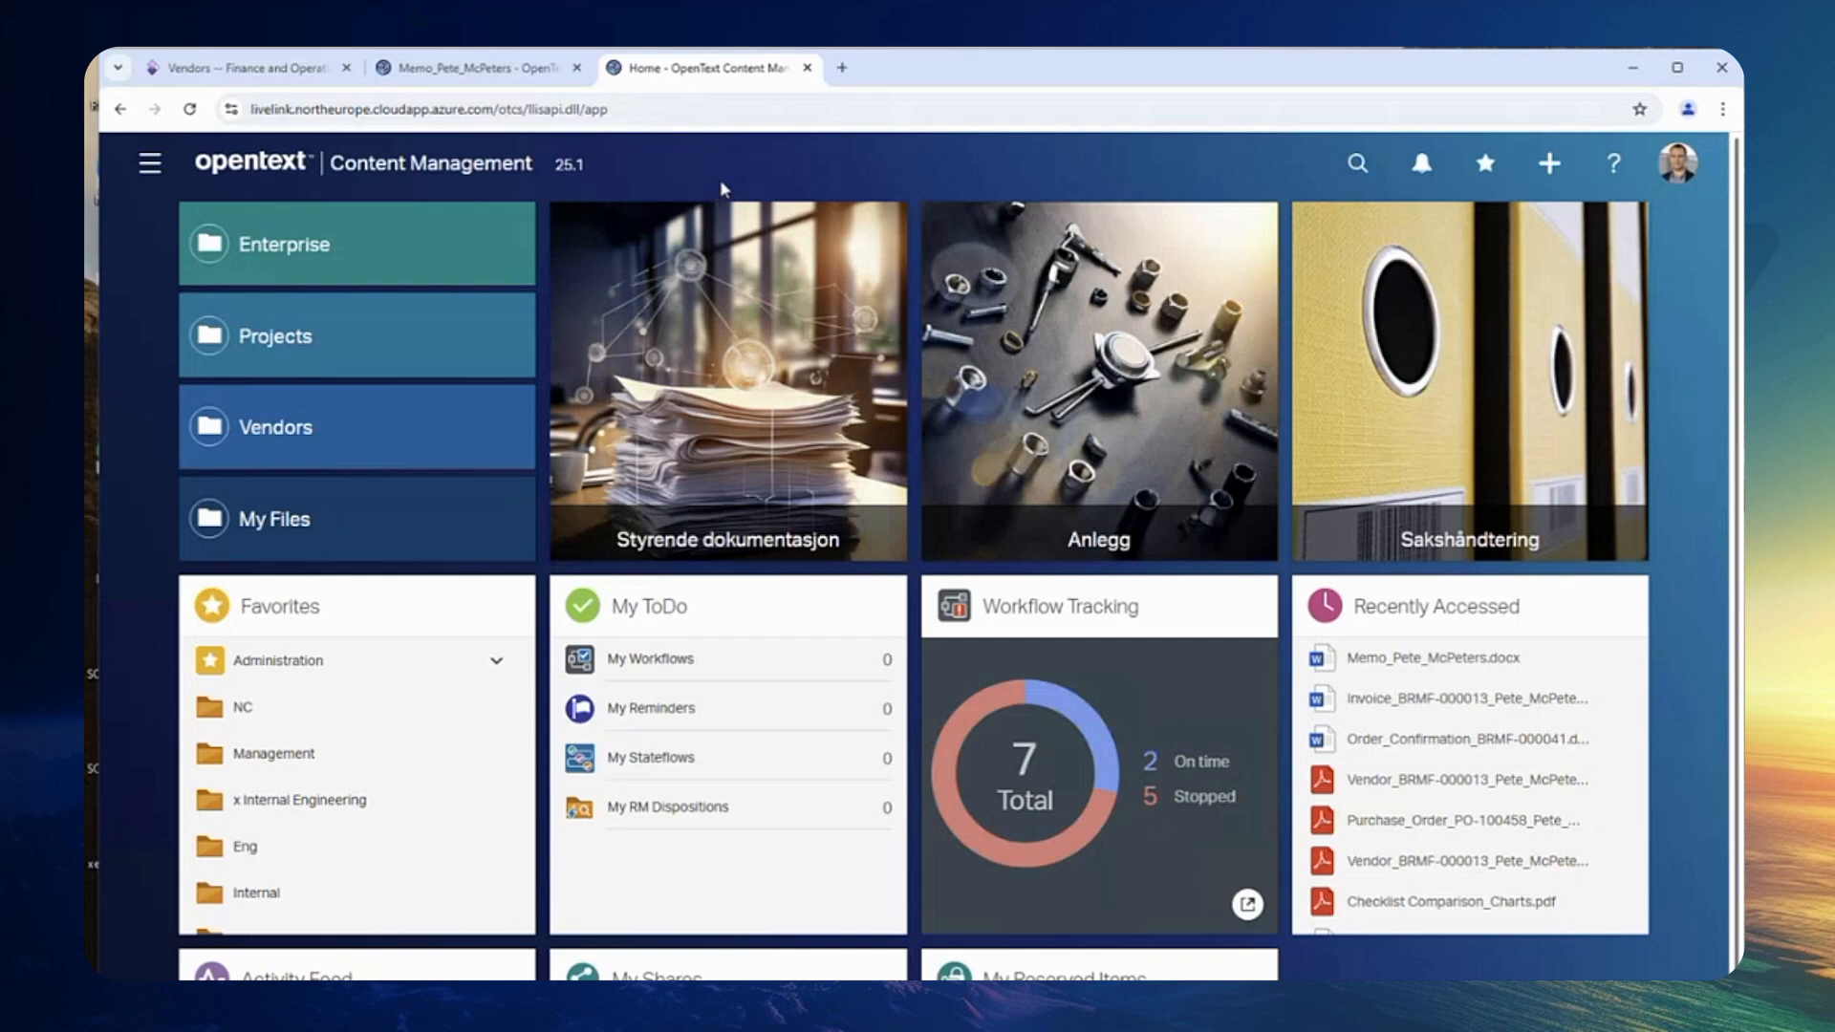
pyautogui.scroll(-1, 504, 299)
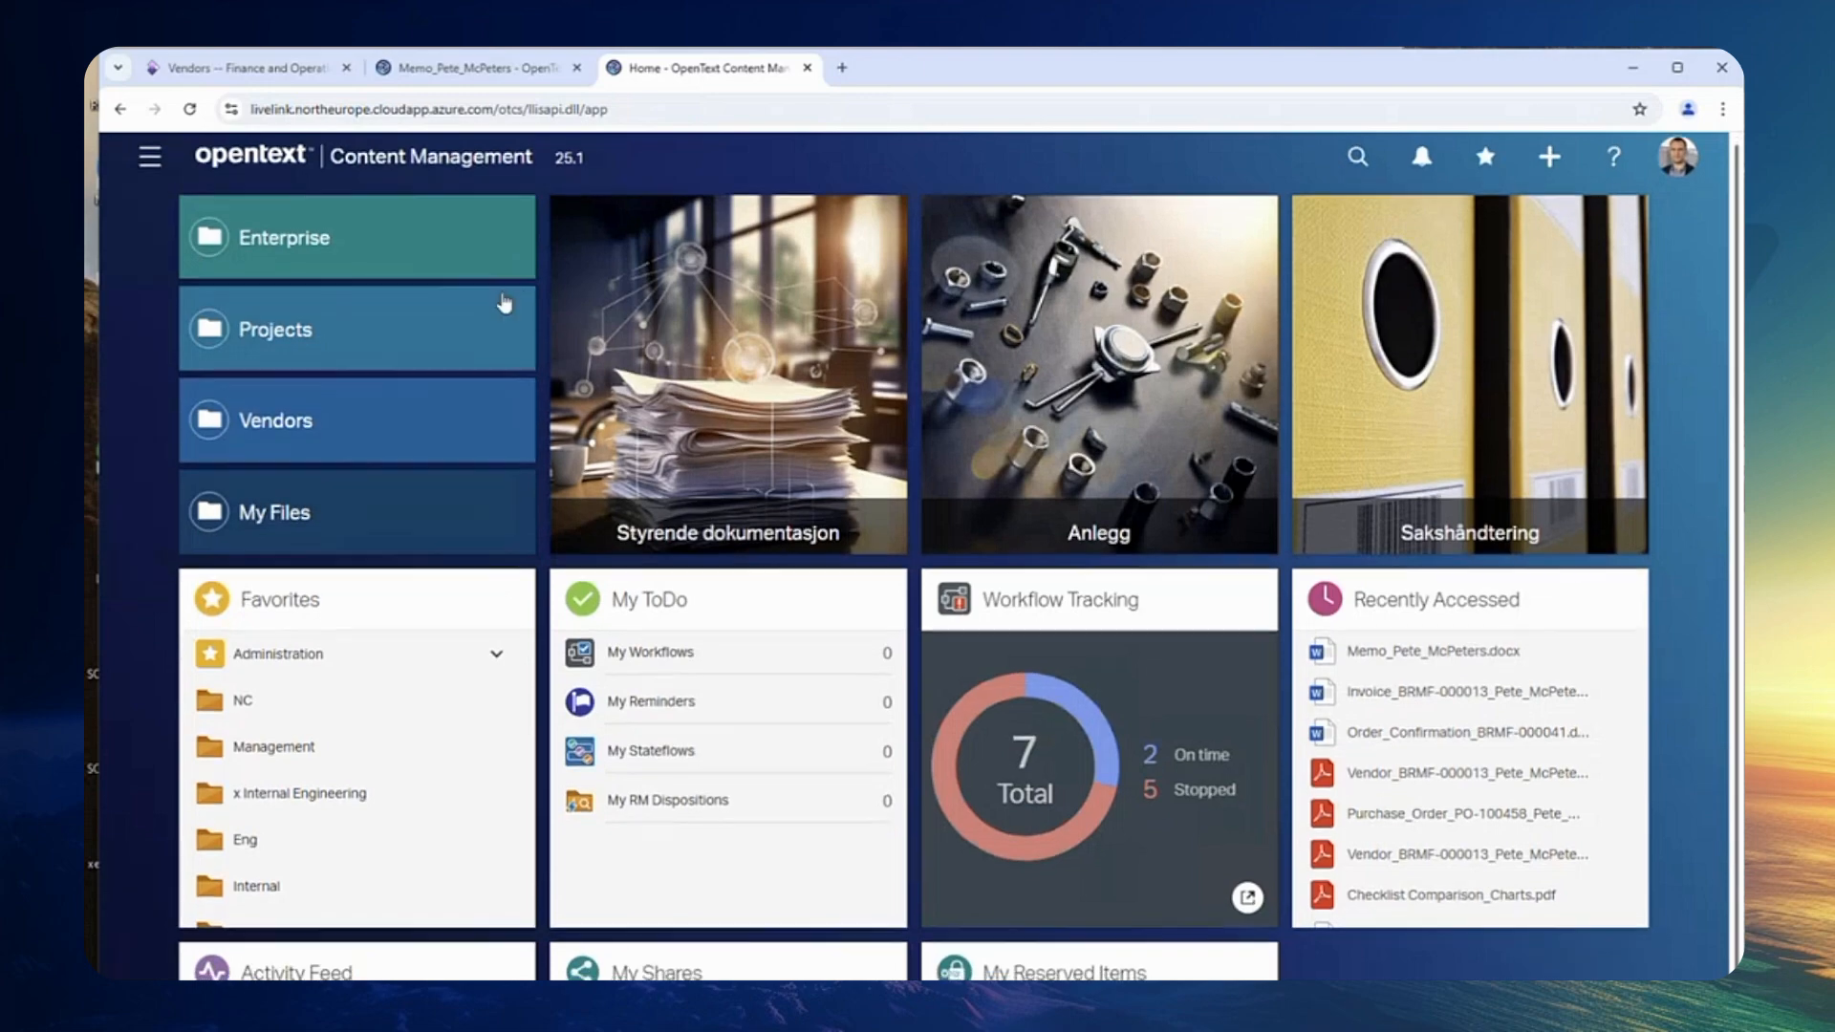
pyautogui.click(386, 421)
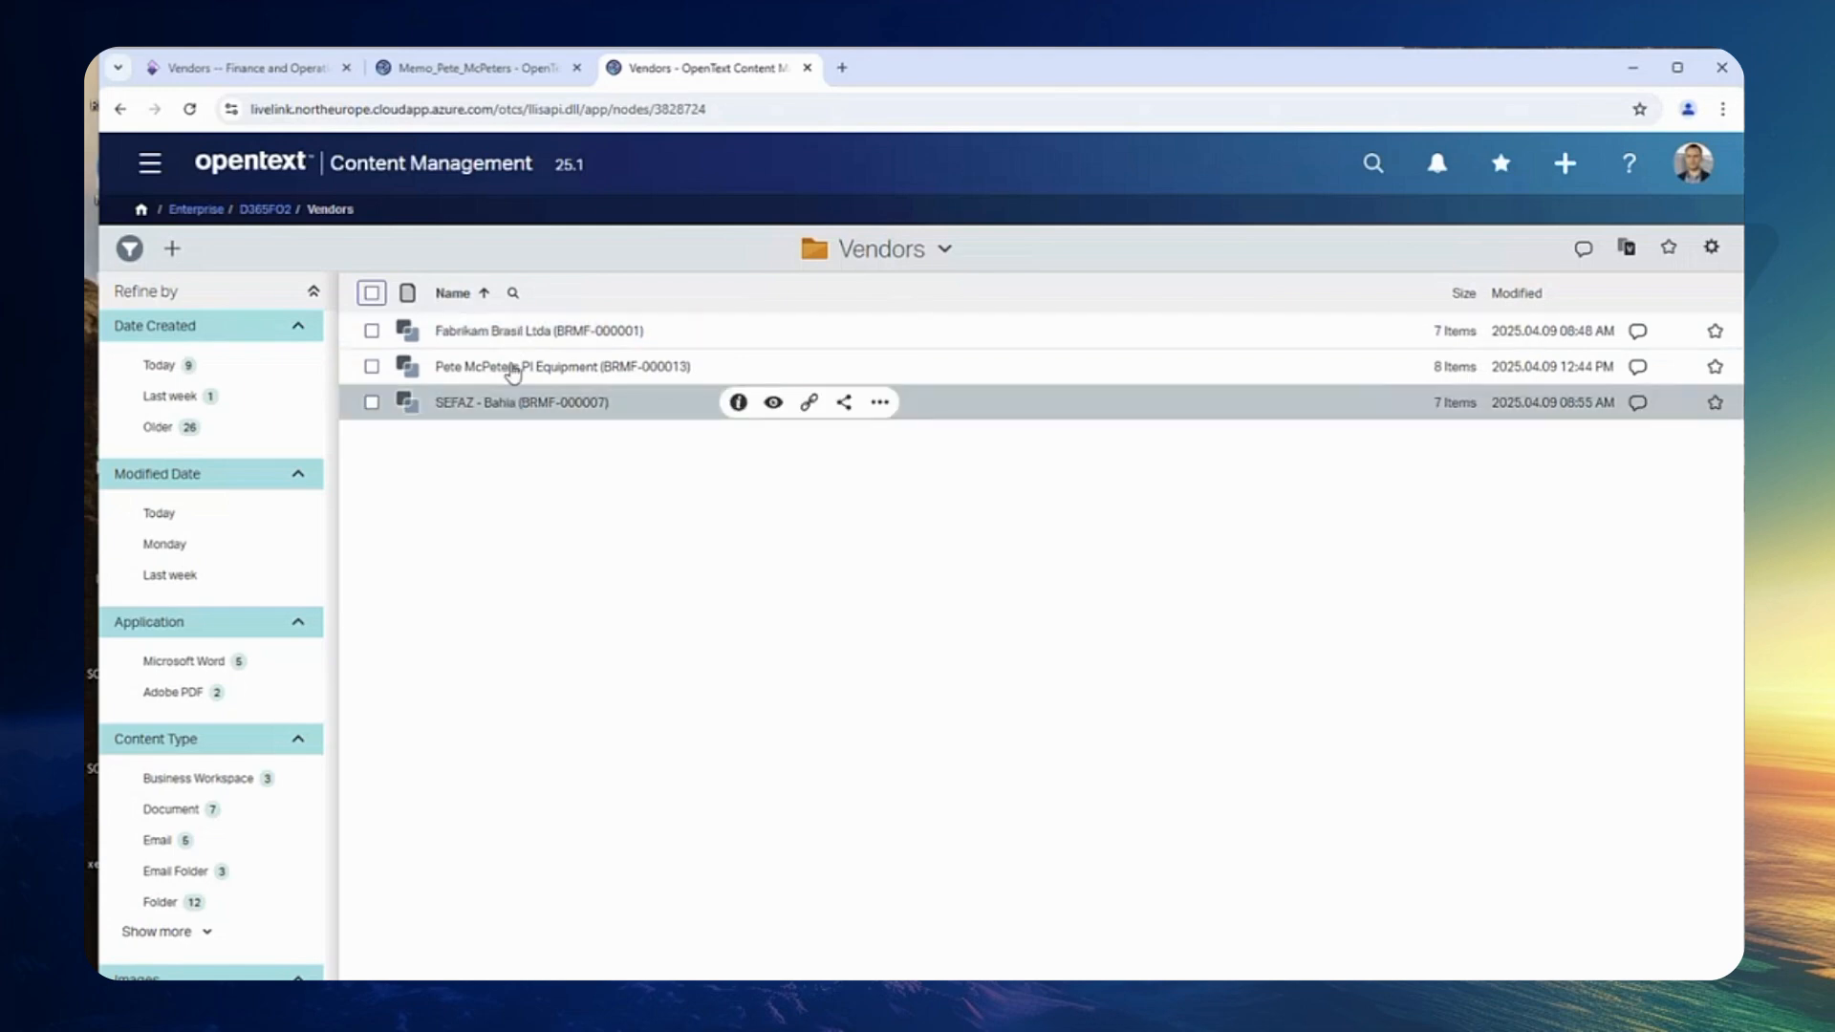
pyautogui.click(274, 210)
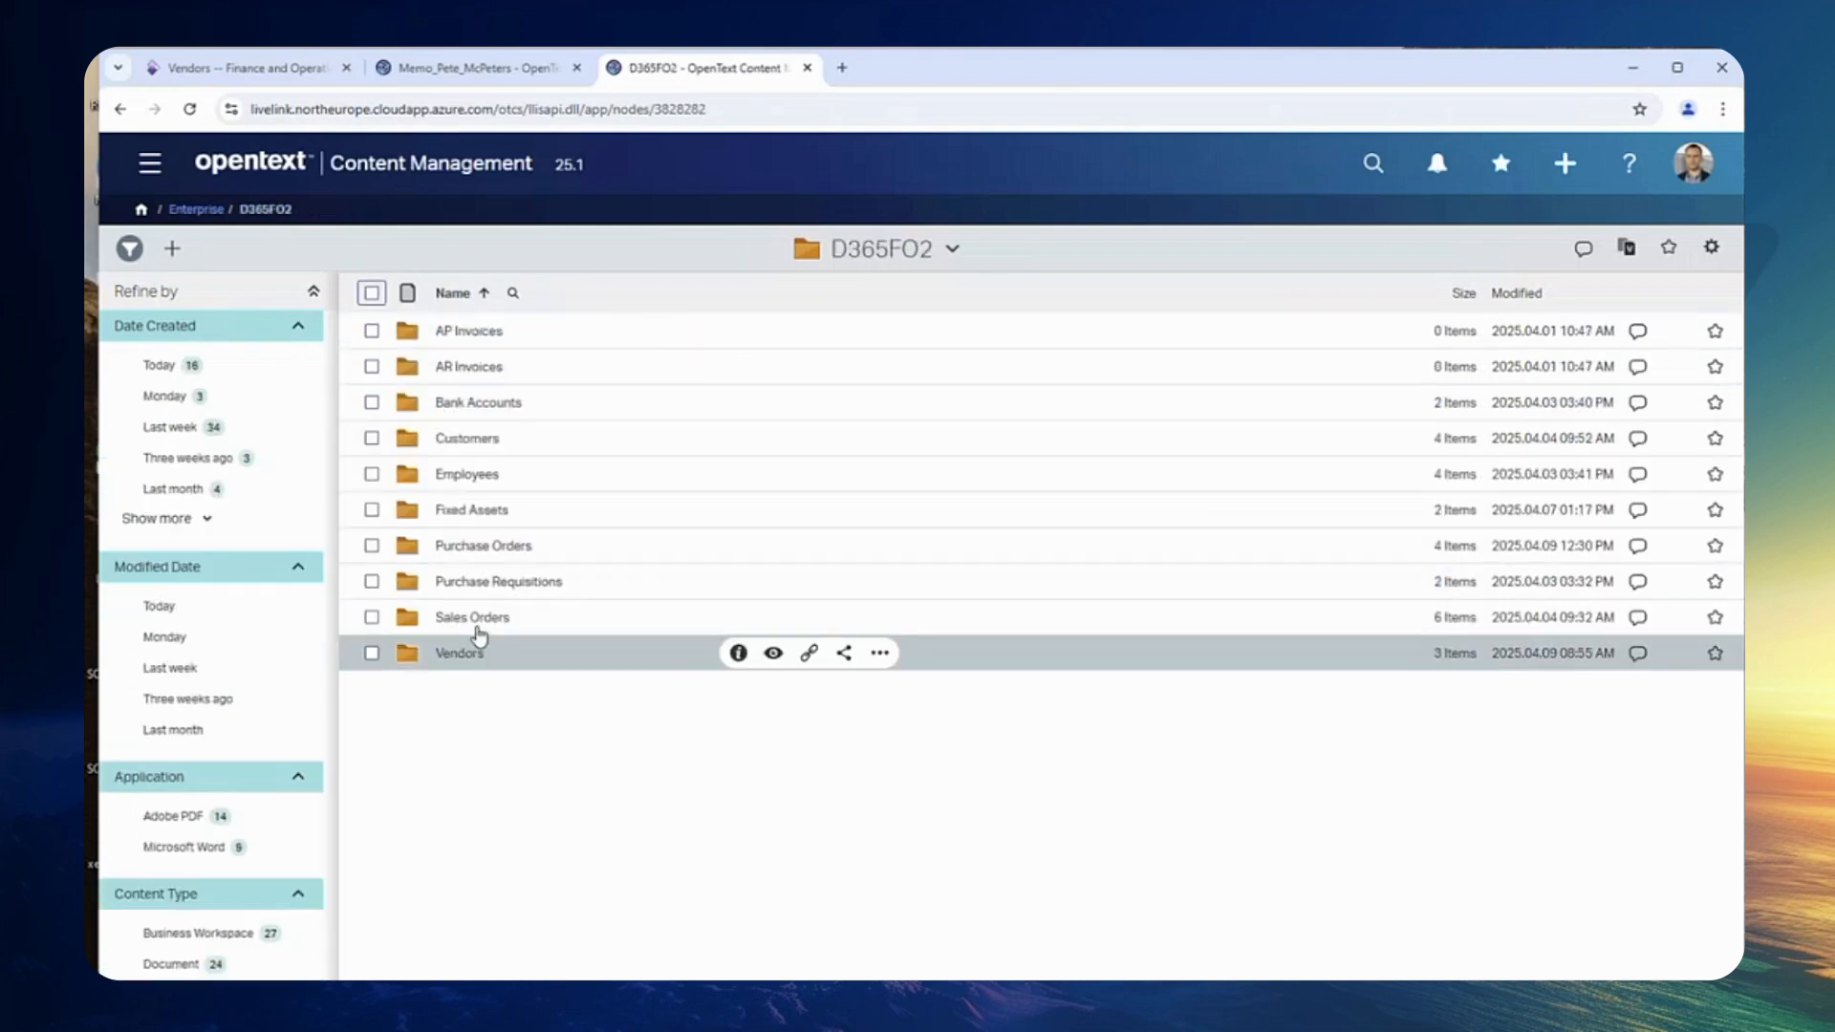
pyautogui.click(483, 548)
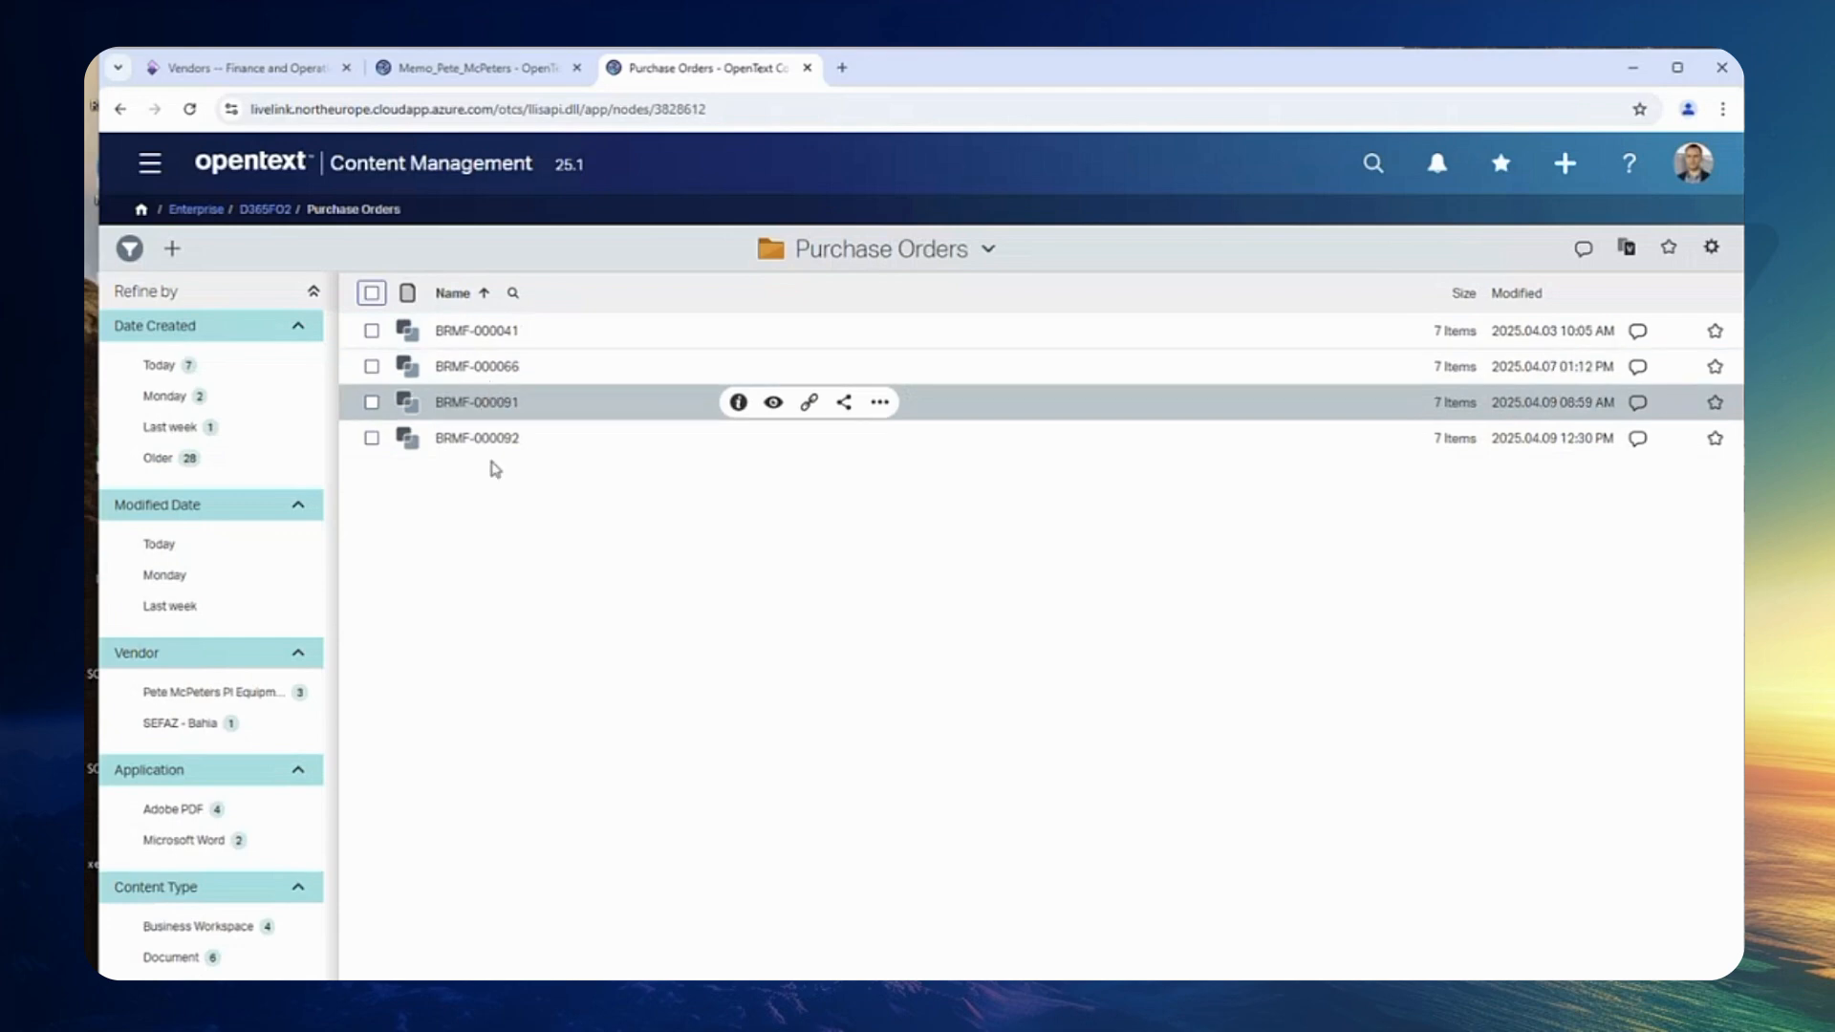
# Step: Filter the purchase orders by vendor Pete McPeters PI Equipment and open BRMF-000041
pyautogui.click(198, 695)
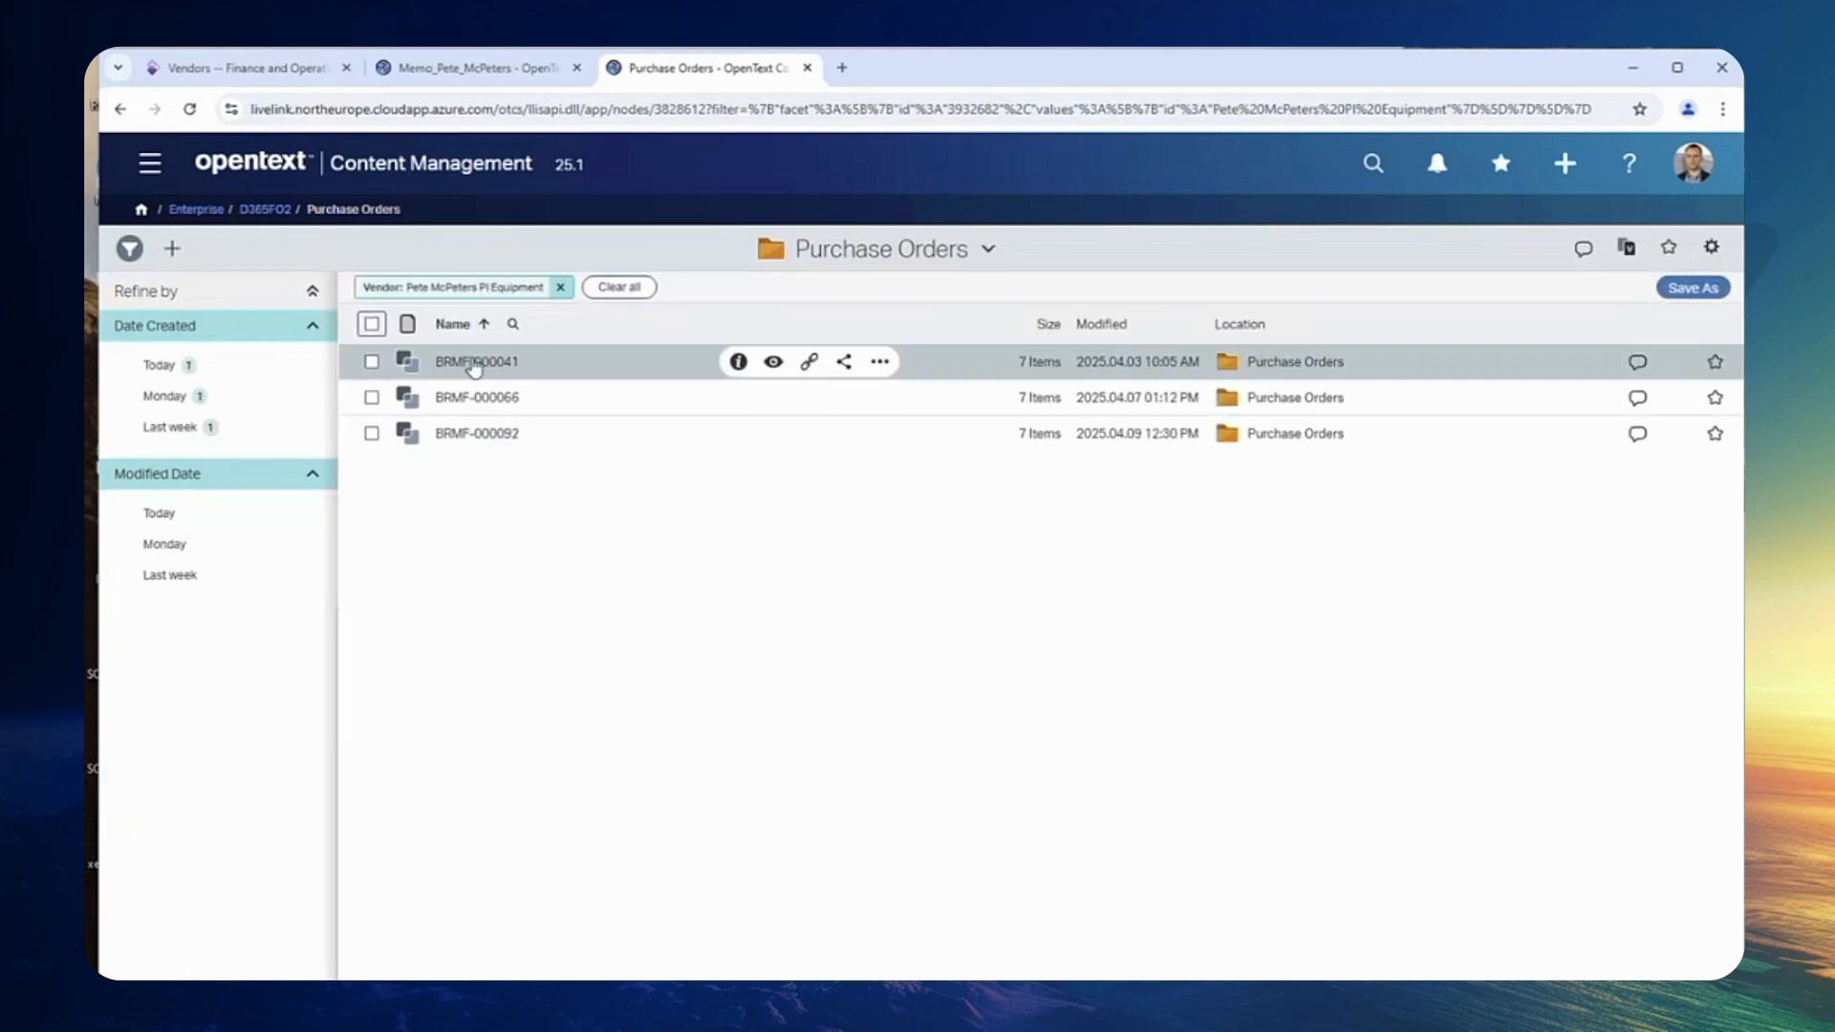
pyautogui.click(481, 367)
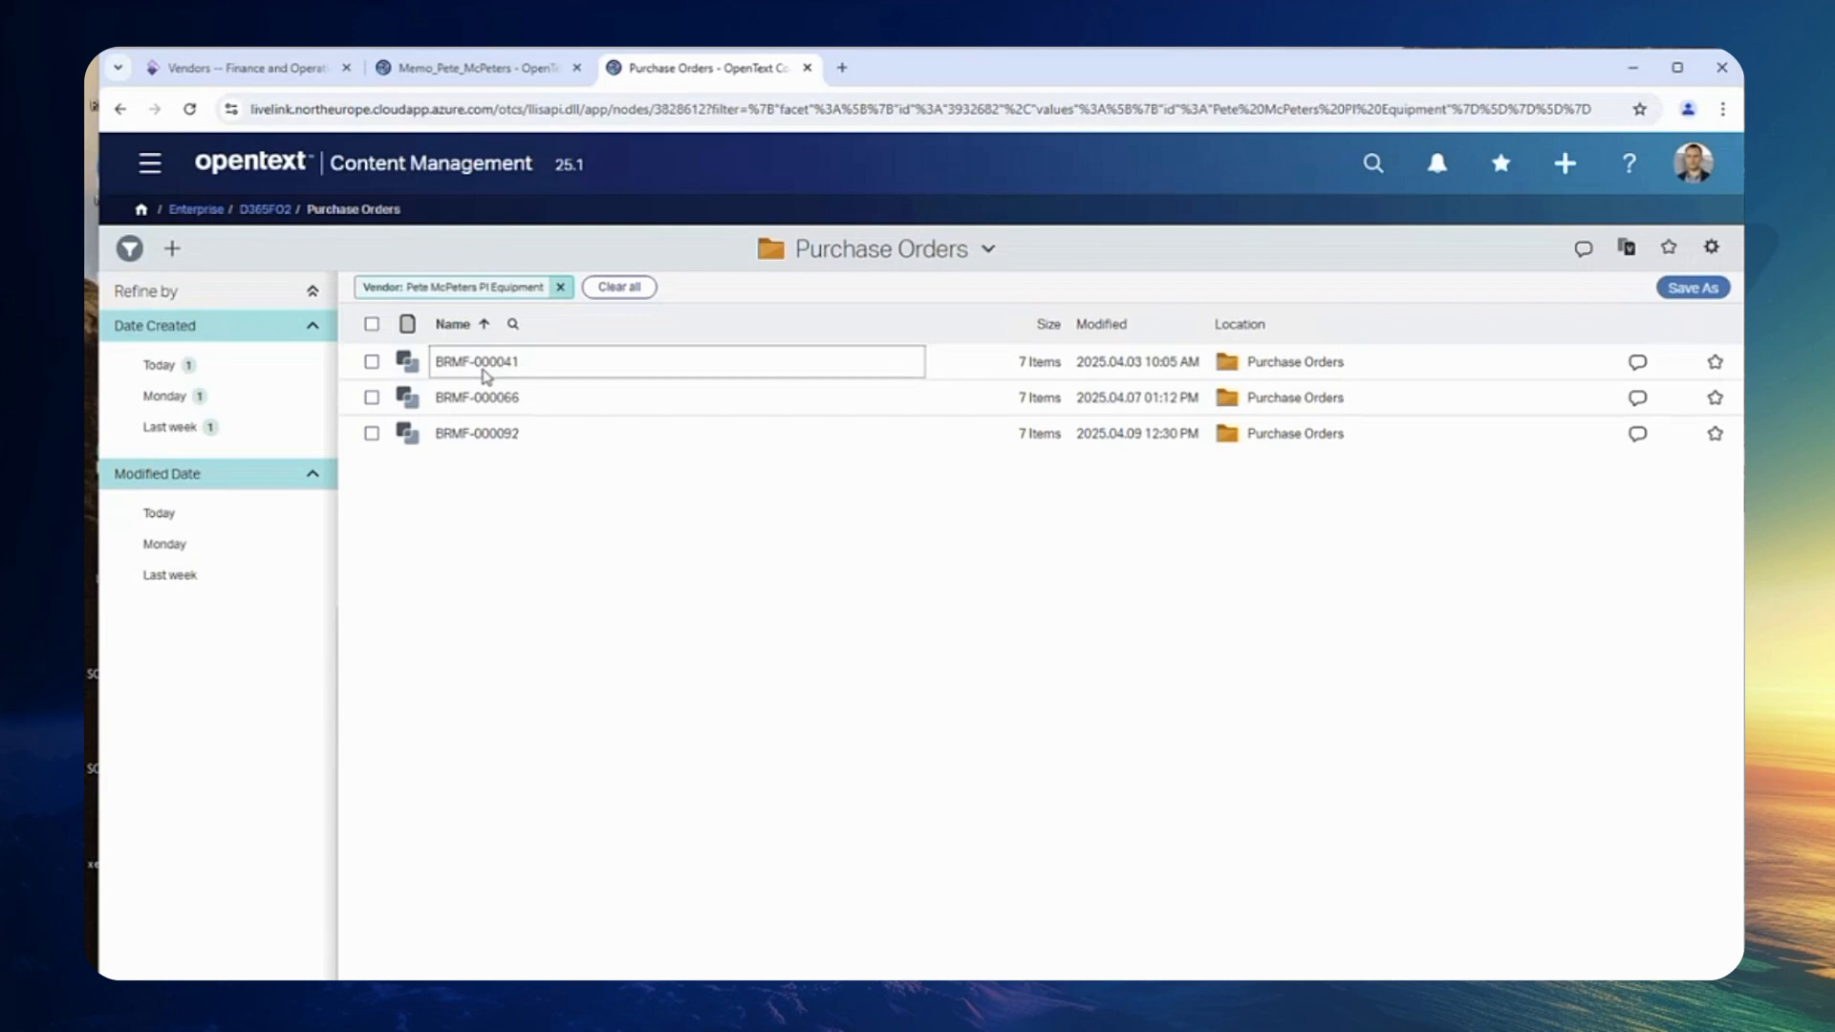